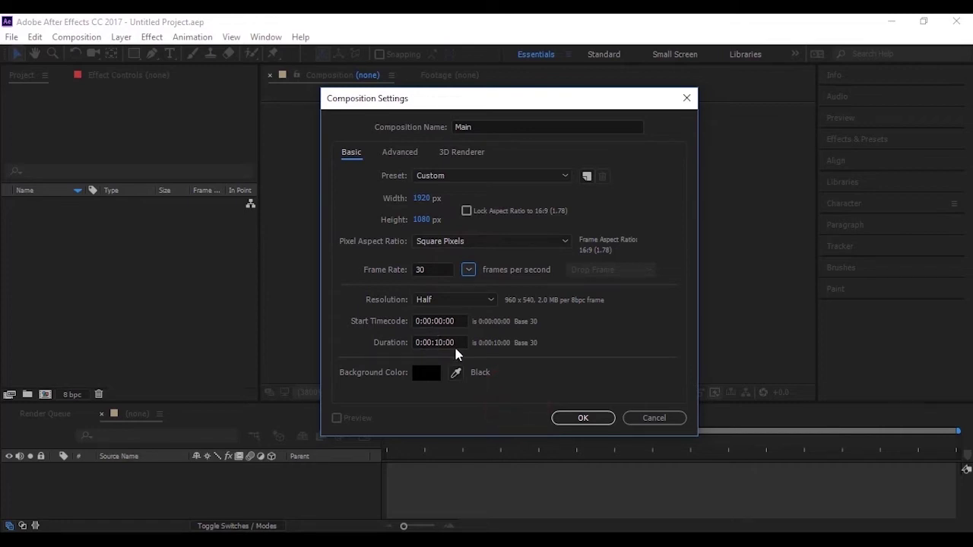
# - Create the 10-second Main composition at 1920×1080 and 30 fps, and add a comp-size black solid named Background
pyautogui.click(563, 420)
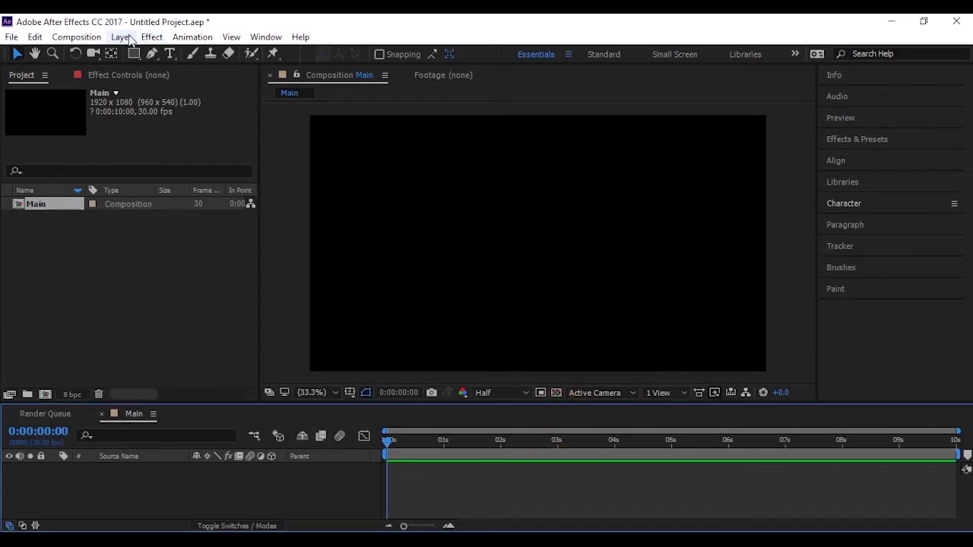
pyautogui.click(131, 38)
pyautogui.moveTo(331, 37)
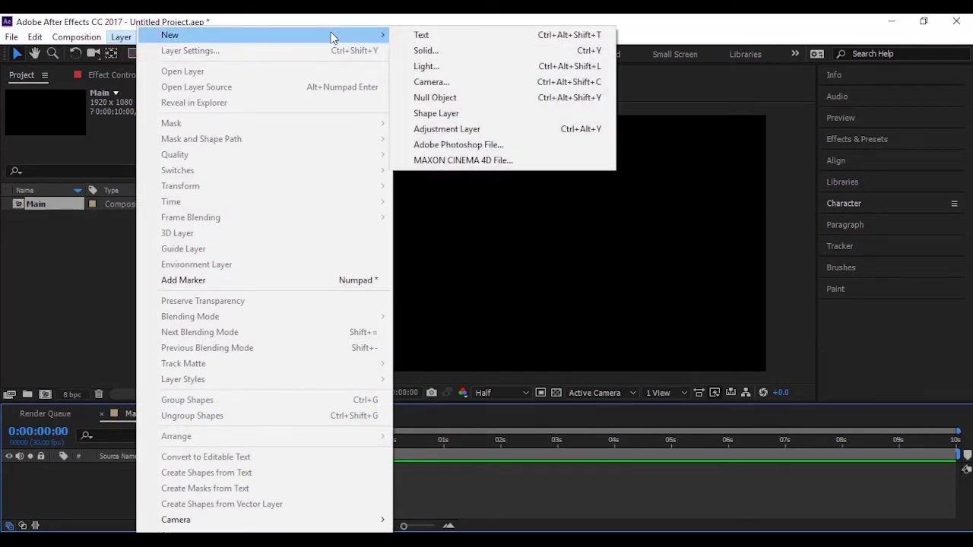
pyautogui.click(527, 51)
pyautogui.click(416, 168)
pyautogui.doubleClick(416, 168)
pyautogui.write('Background')
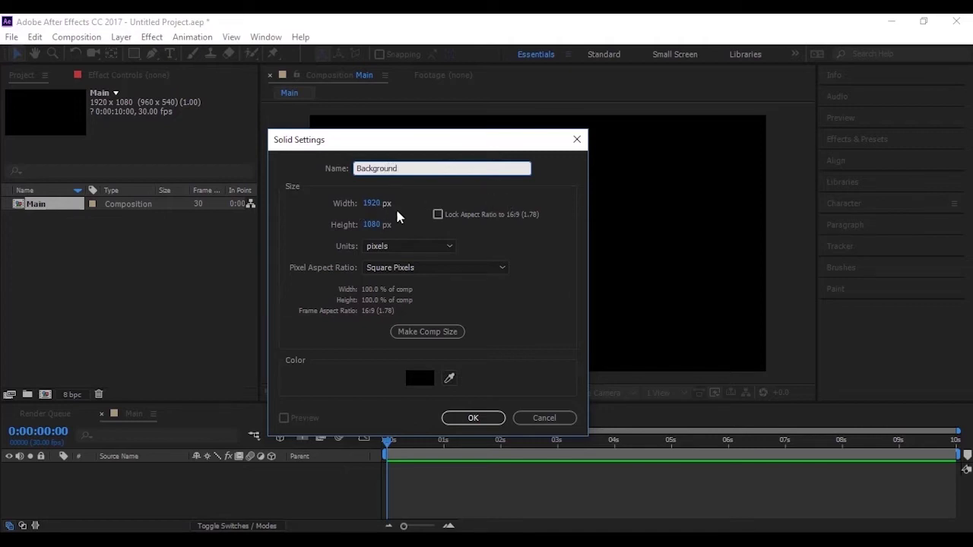
pyautogui.click(427, 333)
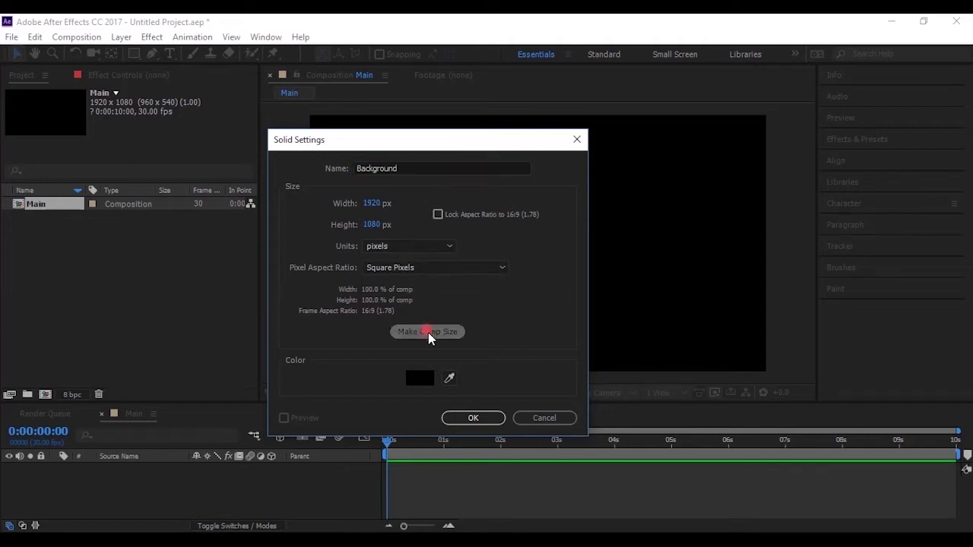
pyautogui.click(488, 422)
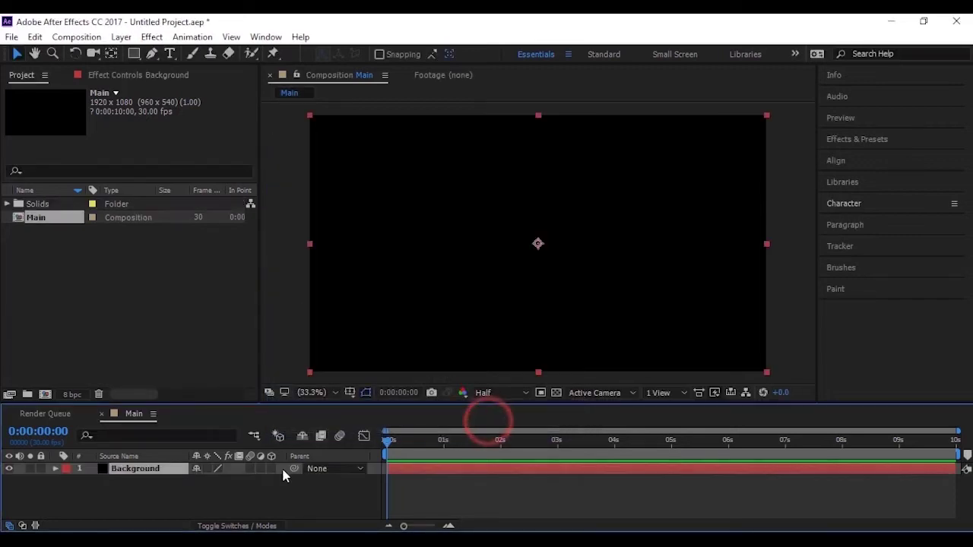
pyautogui.click(267, 480)
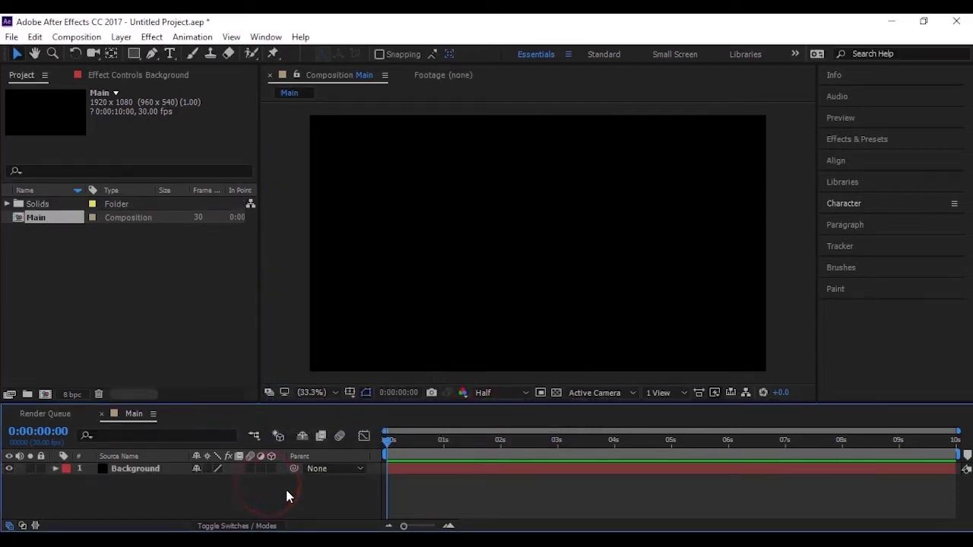
# - Add a text layer reading "WINTER IS HERE" near the middle of the composition
pyautogui.click(174, 56)
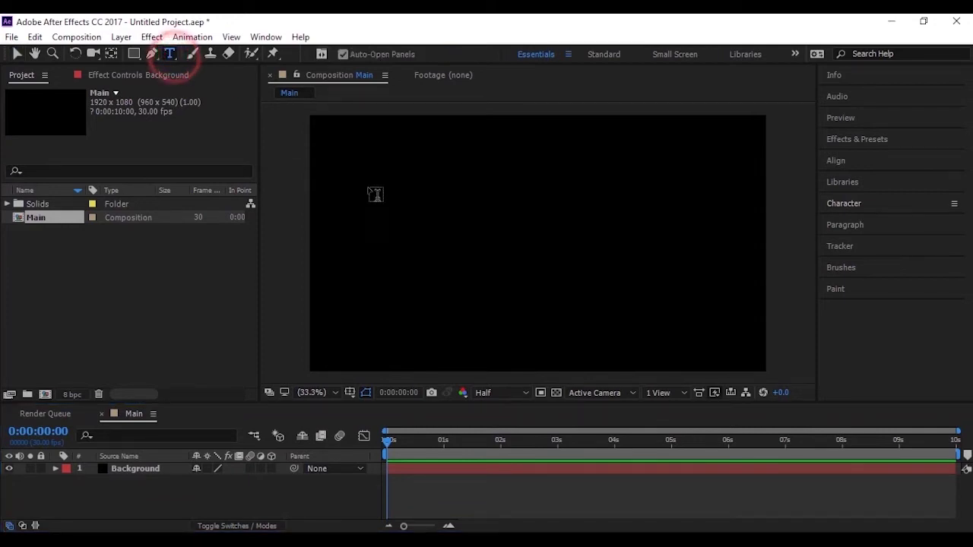
pyautogui.click(401, 235)
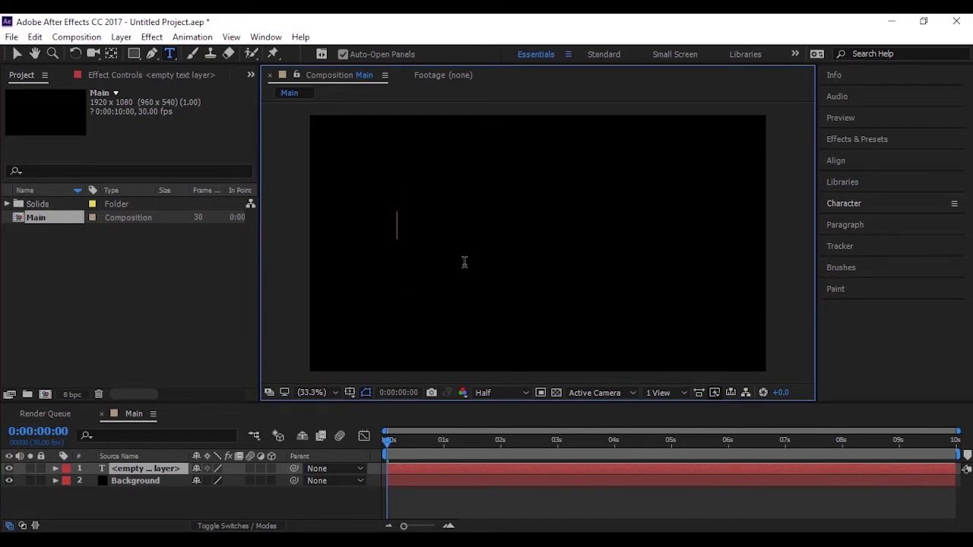
pyautogui.write('WINTER IS HERE')
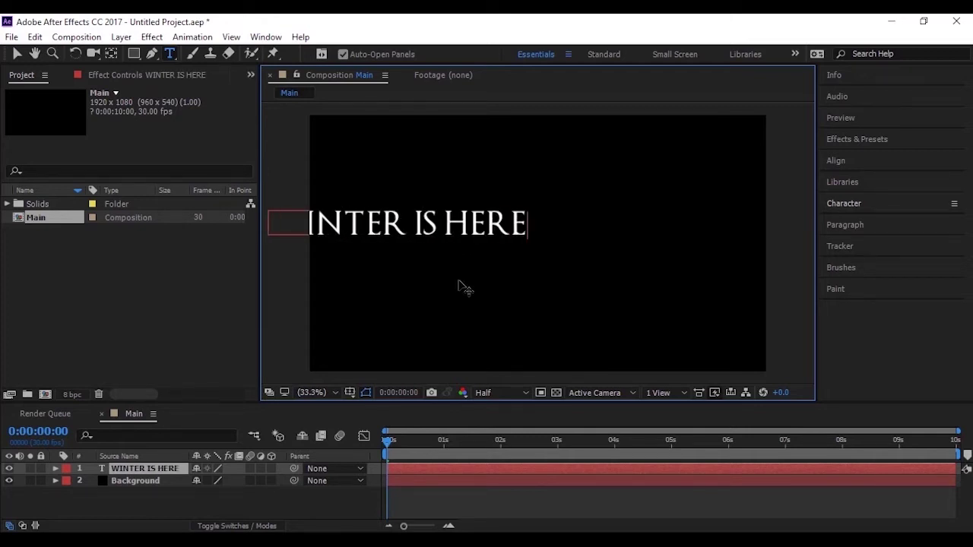
pyautogui.click(460, 289)
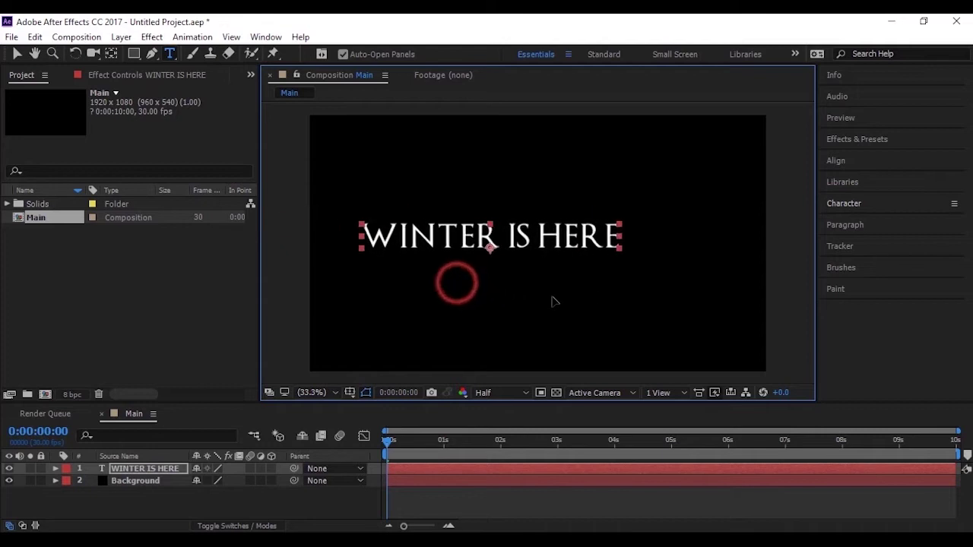
# - Center the WINTER IS HERE text layer horizontally and vertically in the composition
pyautogui.click(161, 469)
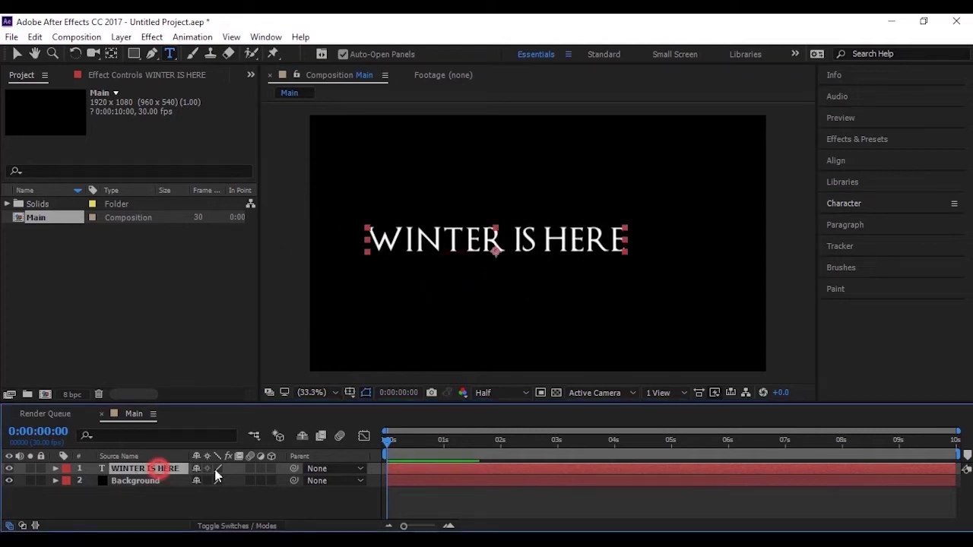
pyautogui.click(843, 203)
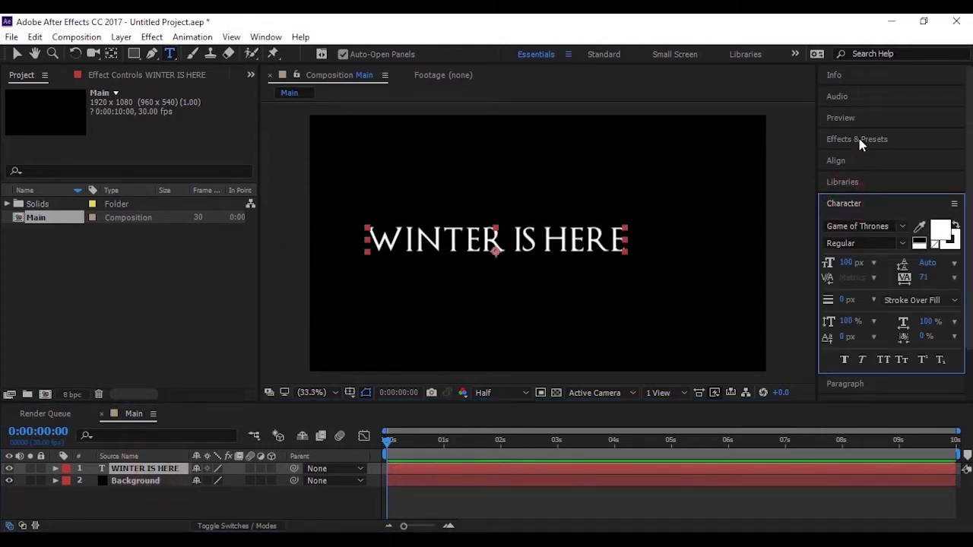
pyautogui.click(850, 158)
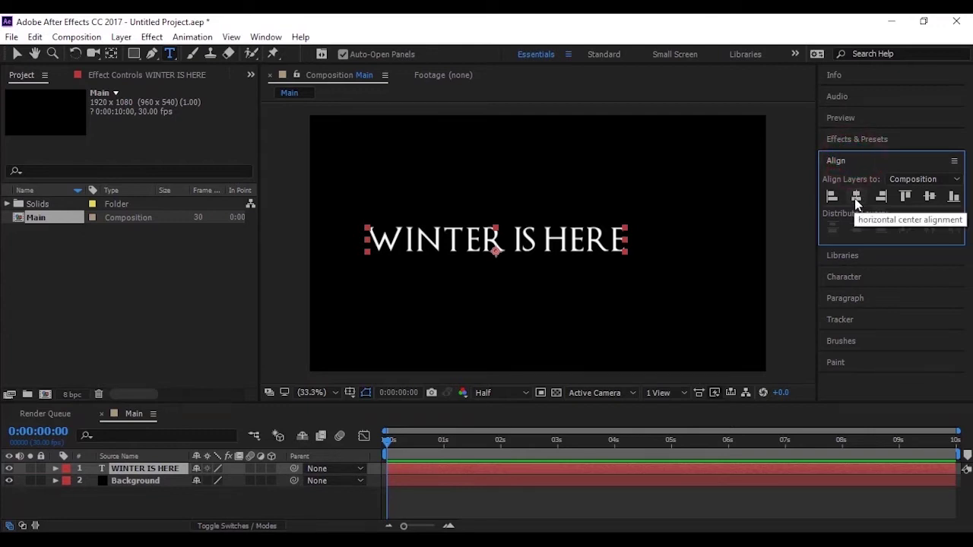
pyautogui.click(856, 196)
pyautogui.click(928, 196)
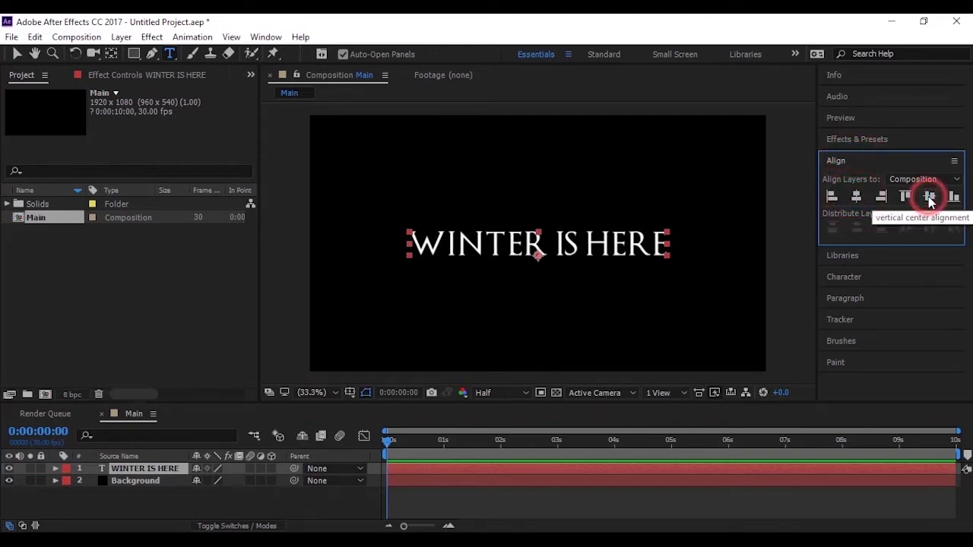
pyautogui.click(16, 54)
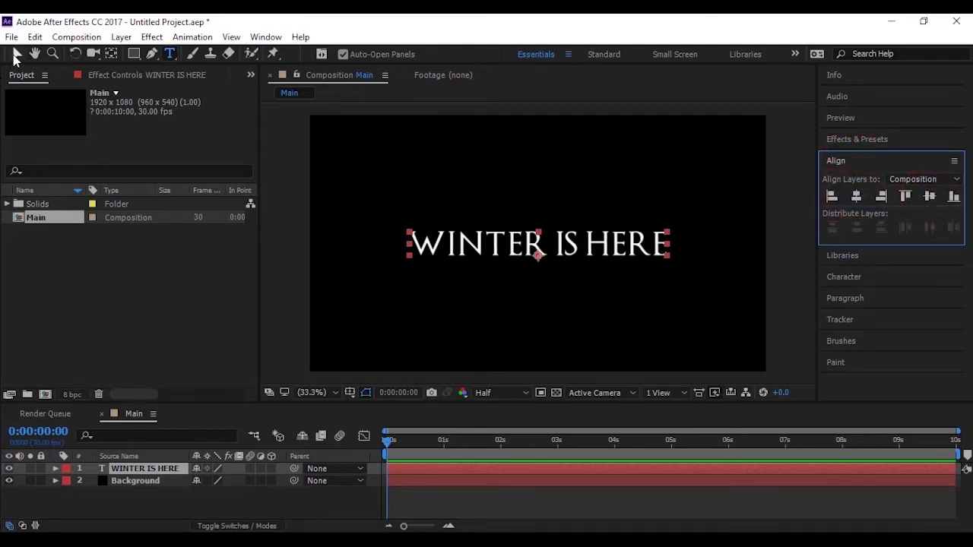
pyautogui.click(788, 296)
# - Set the font size of the whole WINTER IS HERE text to 93 px and its tracking to 134
pyautogui.click(619, 245)
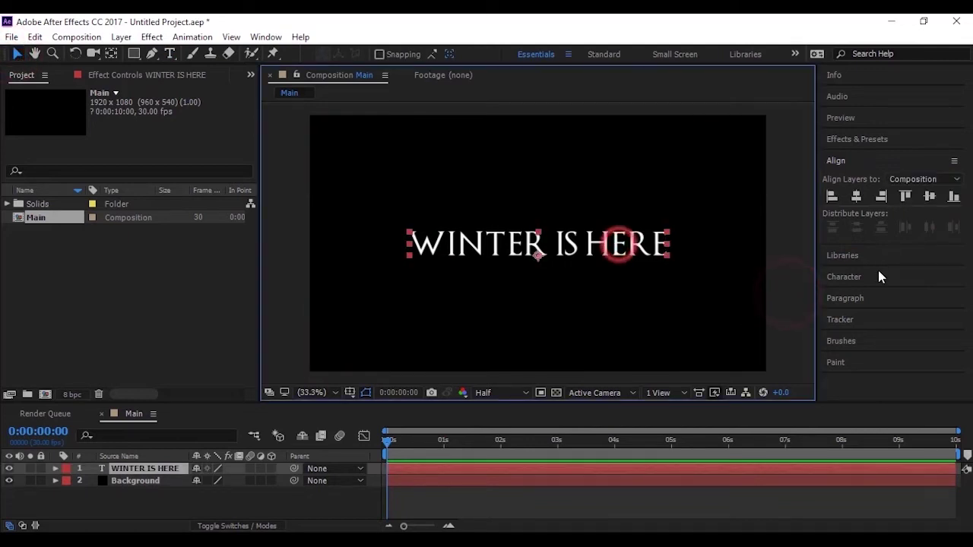
pyautogui.click(876, 277)
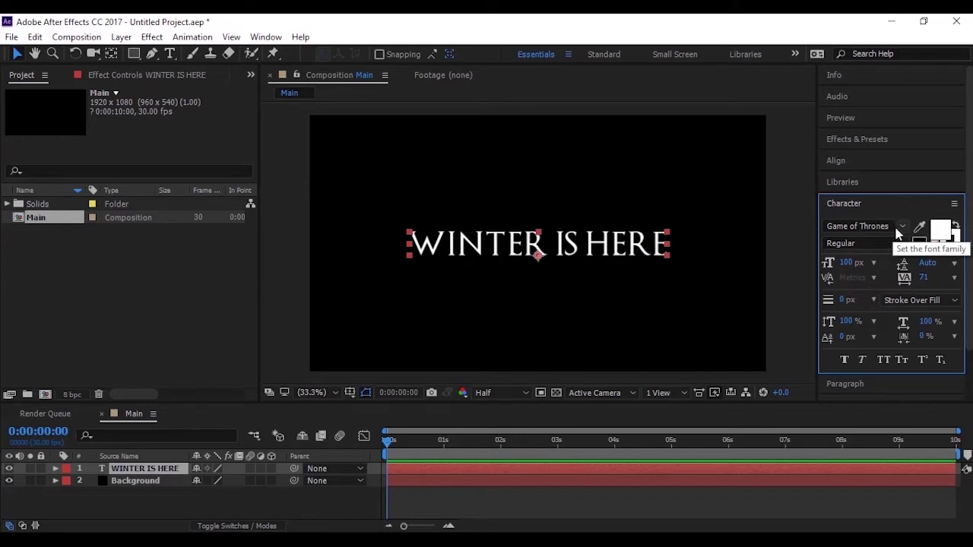
pyautogui.click(169, 53)
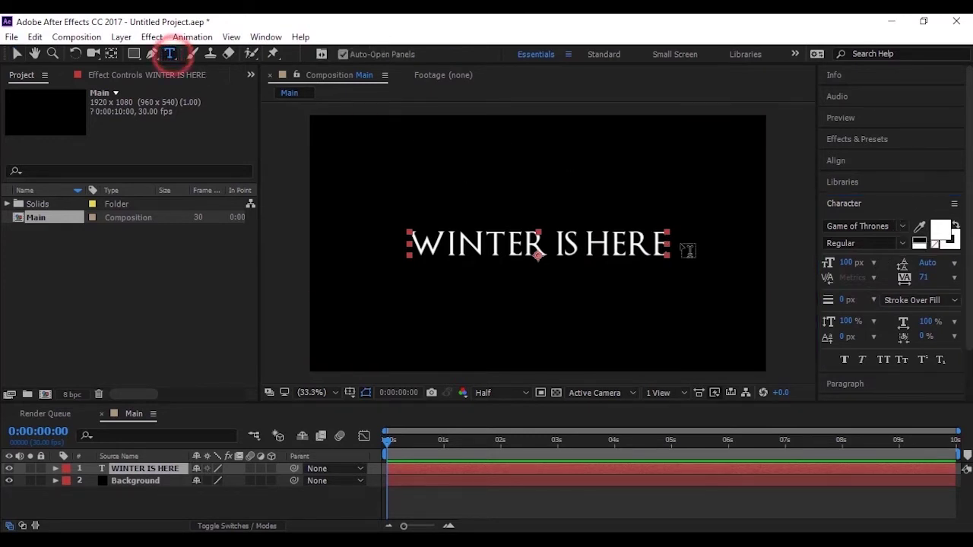
pyautogui.click(666, 241)
pyautogui.moveTo(666, 242); pyautogui.dragTo(408, 244)
pyautogui.moveTo(854, 263); pyautogui.dragTo(849, 263)
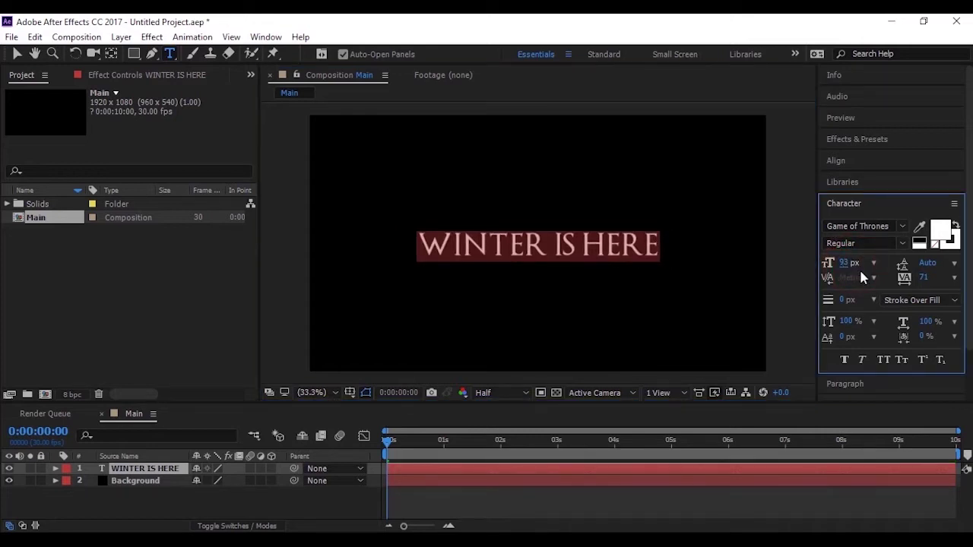
pyautogui.moveTo(922, 278); pyautogui.dragTo(967, 277)
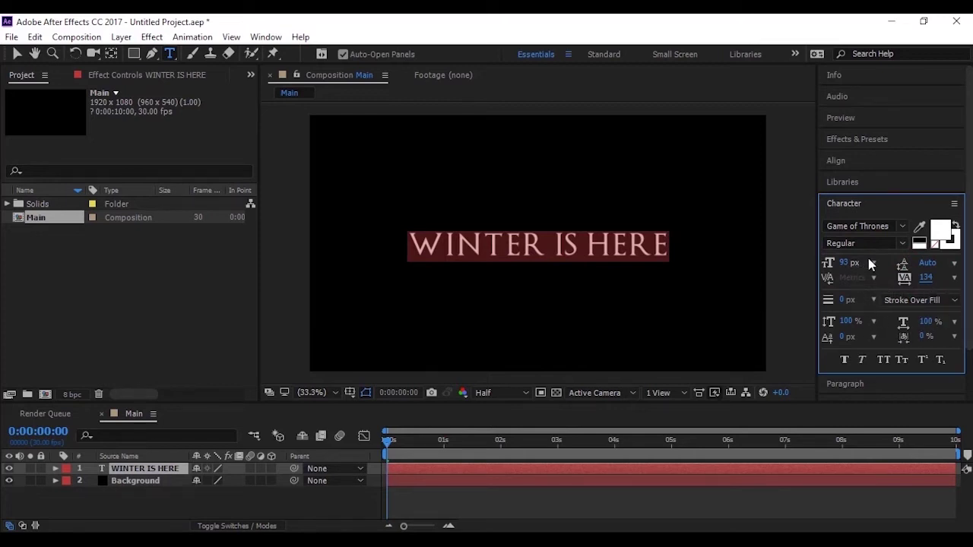
# - Re-center the resized title layer horizontally and vertically in the composition, and deselect it
pyautogui.click(836, 161)
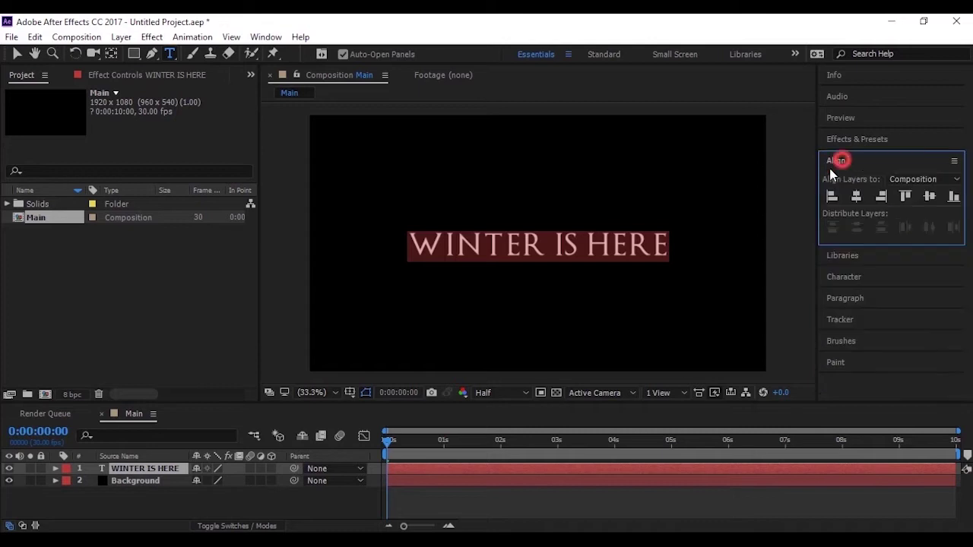
pyautogui.click(148, 469)
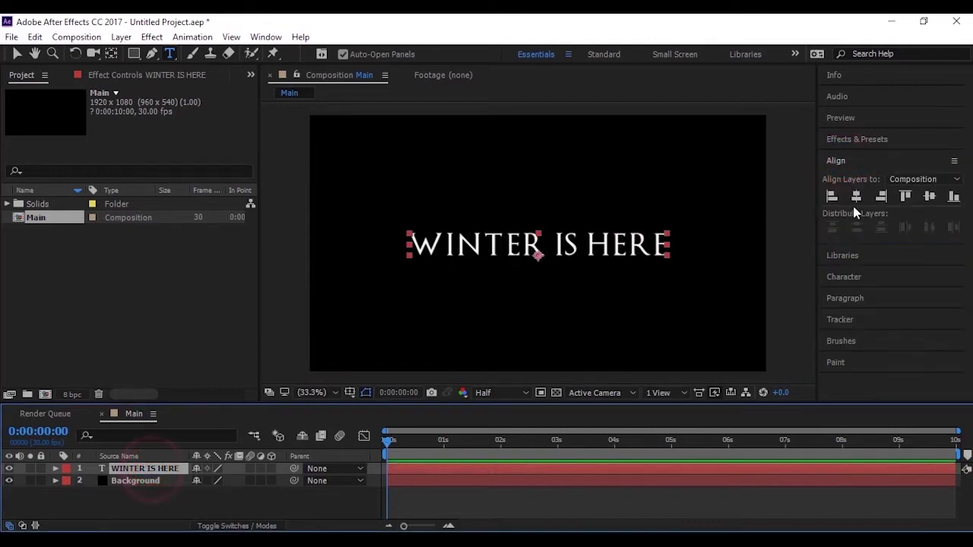
pyautogui.click(855, 196)
pyautogui.click(927, 197)
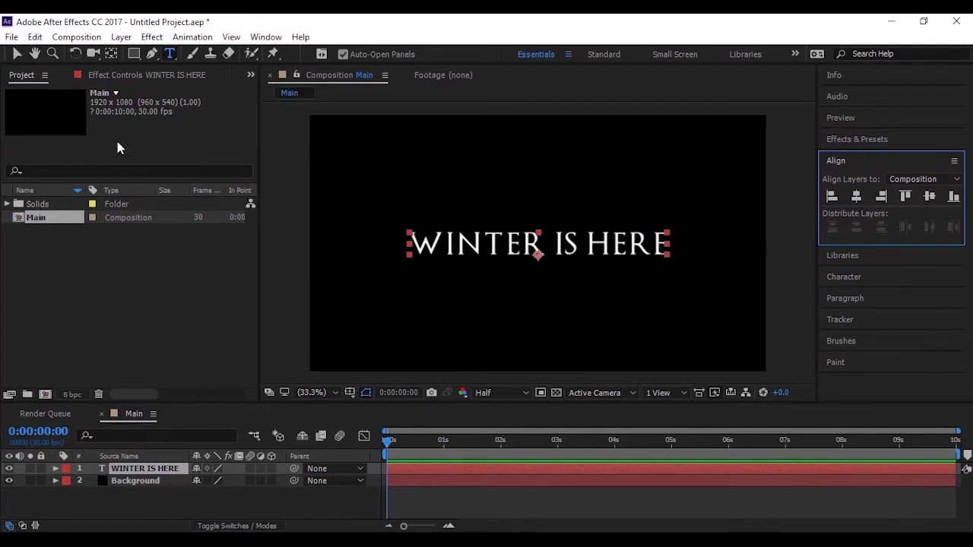
pyautogui.click(16, 55)
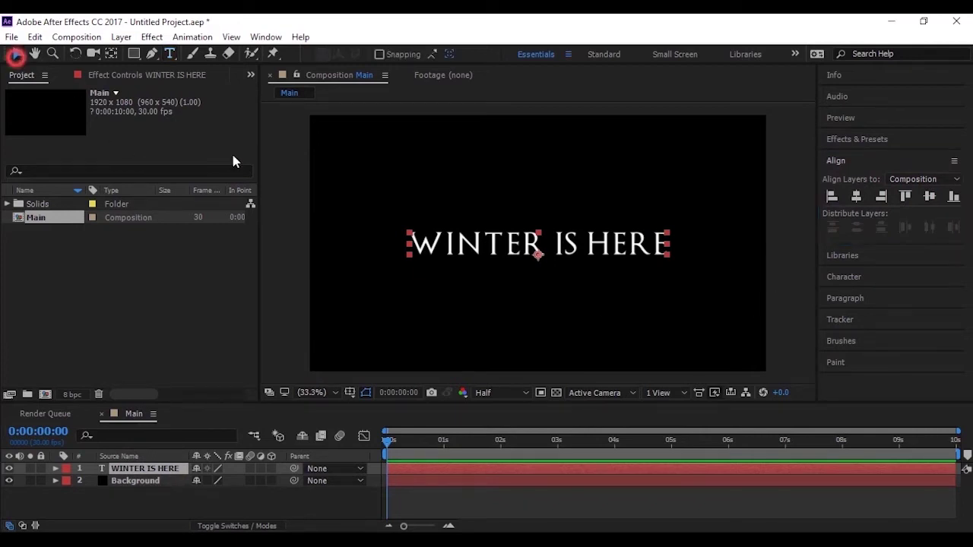
pyautogui.click(795, 281)
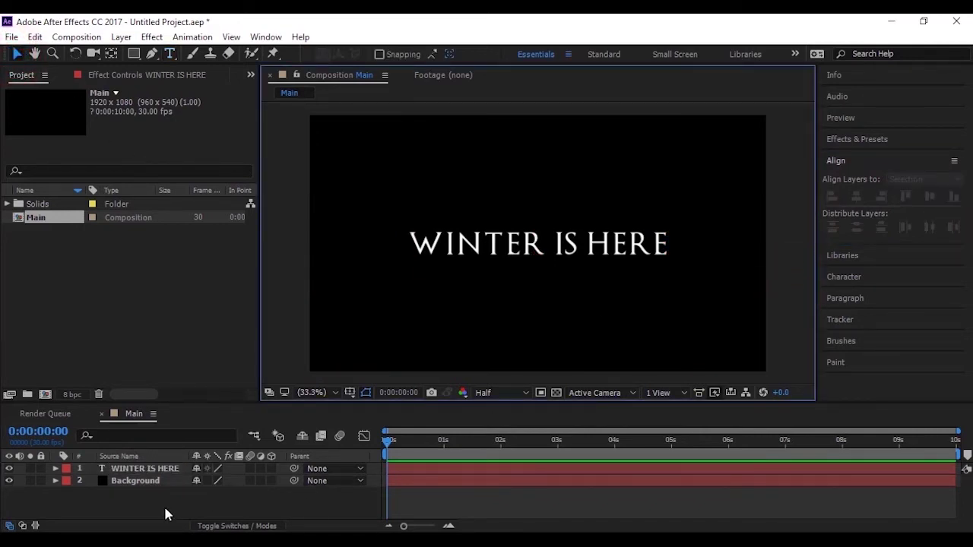
# - Pre-compose the WINTER IS HERE layer as Text_Placeholder, moving all attributes into the new composition
pyautogui.click(158, 470)
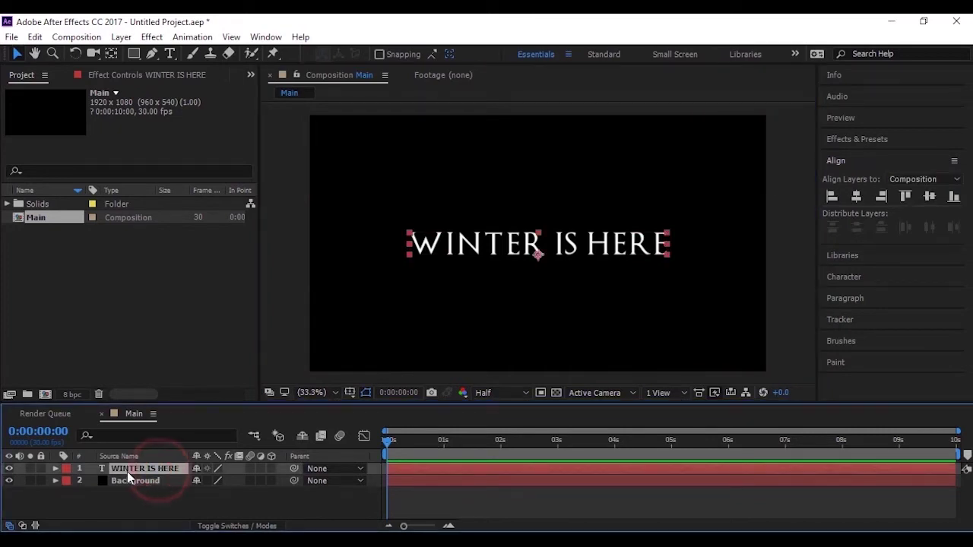
pyautogui.rightClick(158, 471)
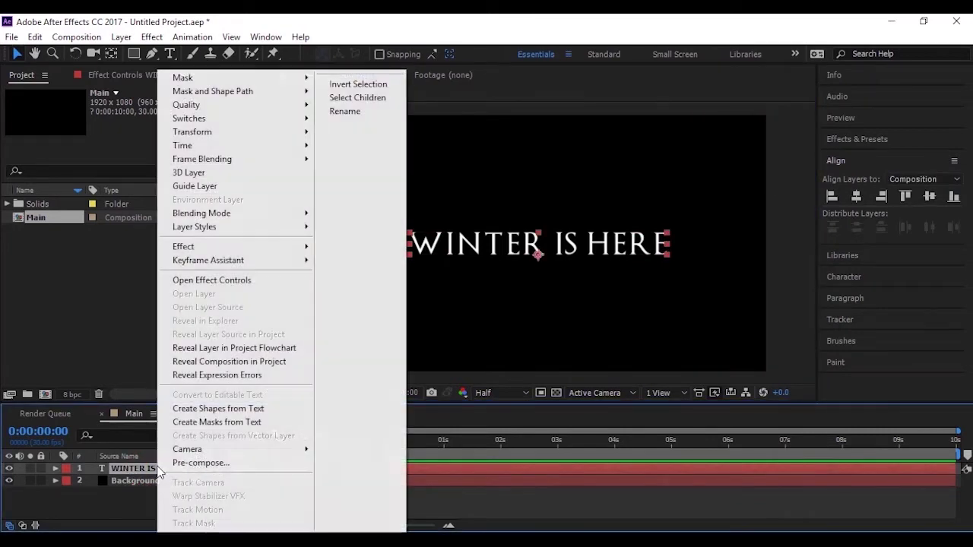
pyautogui.click(223, 464)
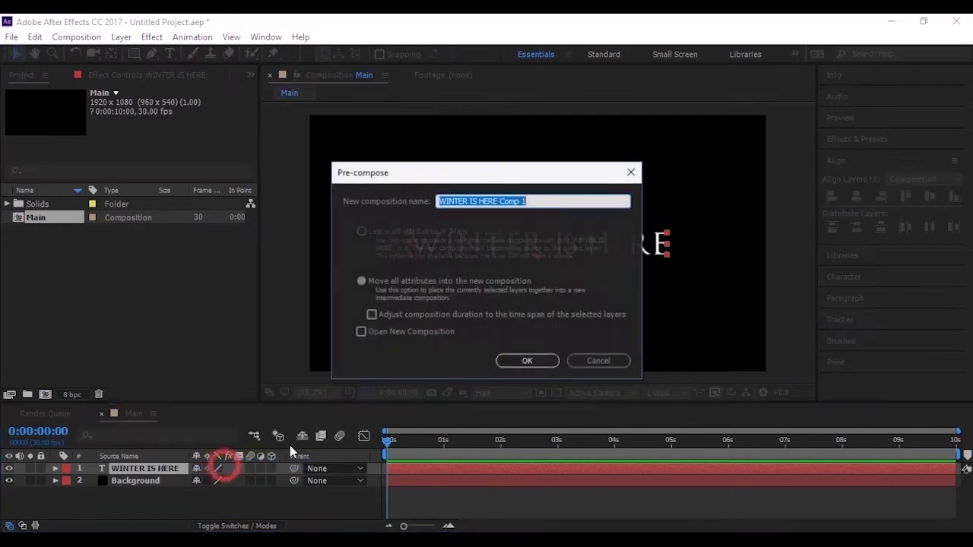
pyautogui.moveTo(551, 201); pyautogui.dragTo(448, 202)
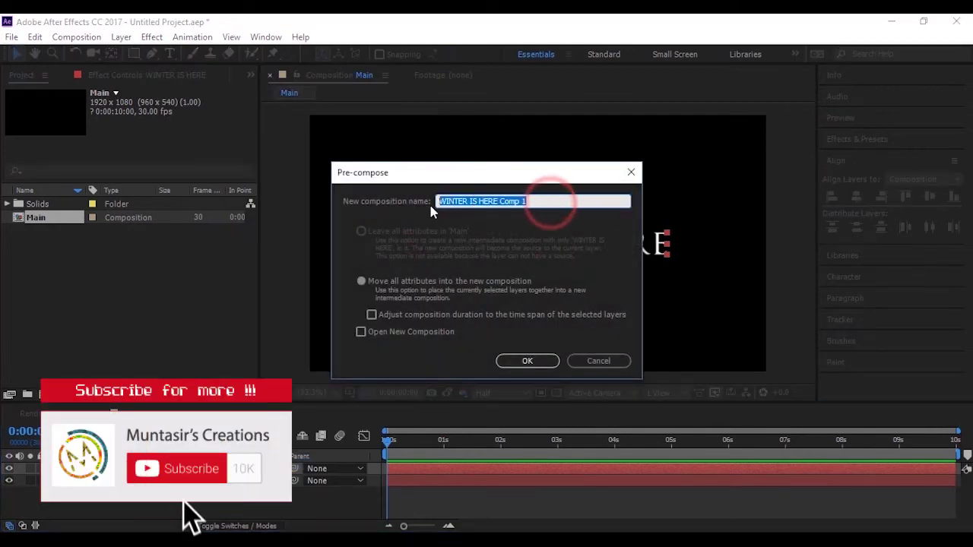
pyautogui.write('Text')
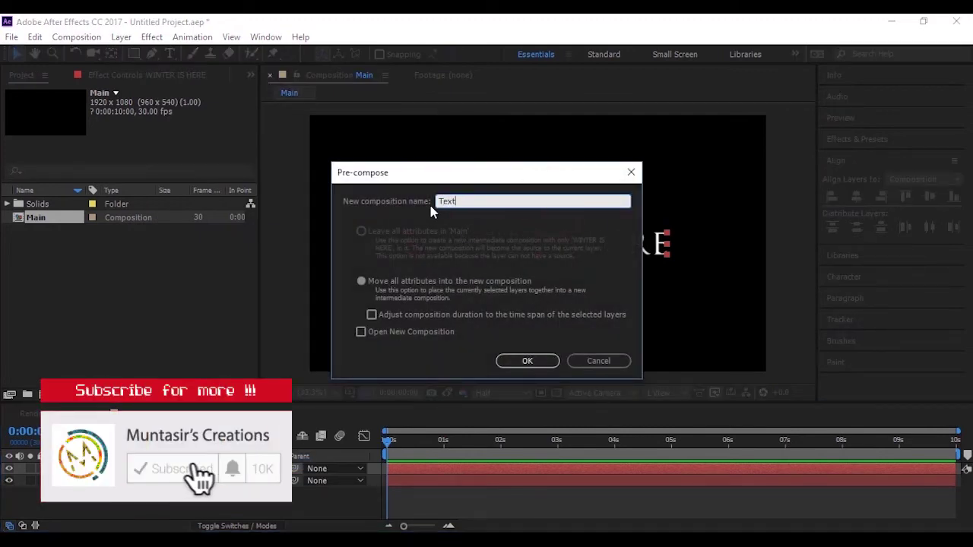
pyautogui.write('_Place')
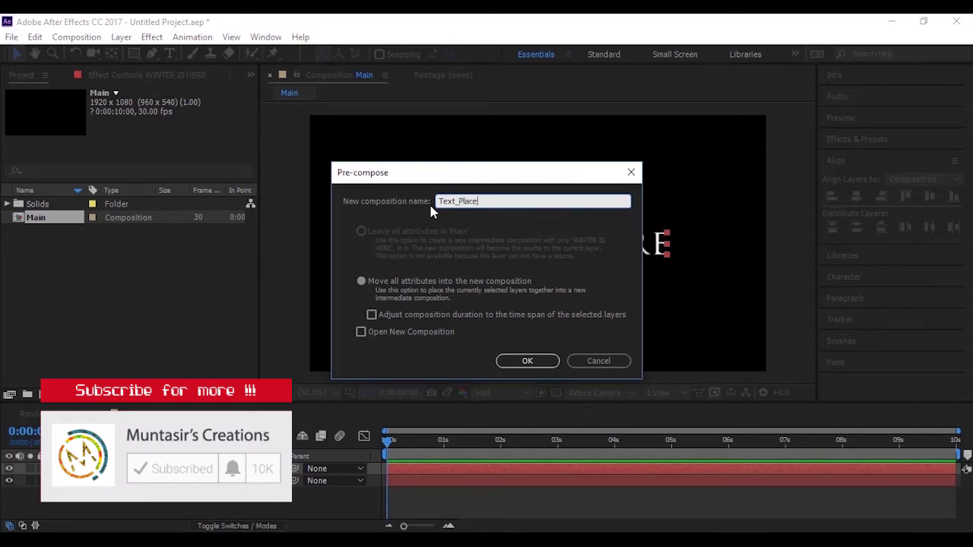
pyautogui.write('holder')
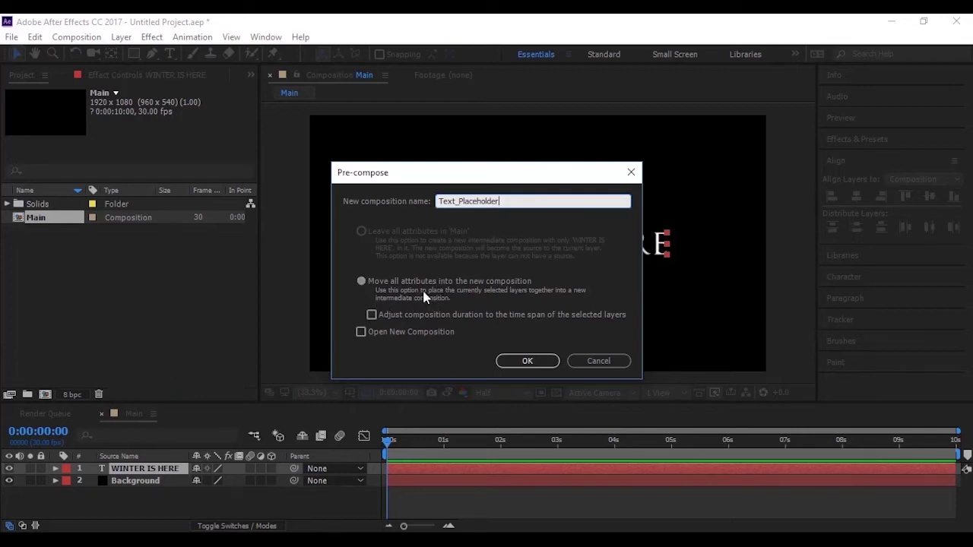
pyautogui.click(517, 363)
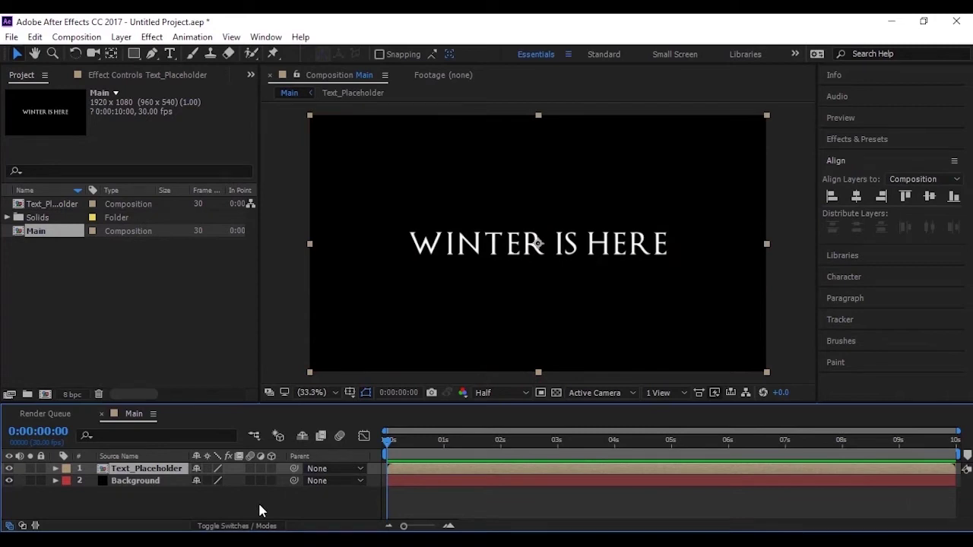
pyautogui.click(216, 499)
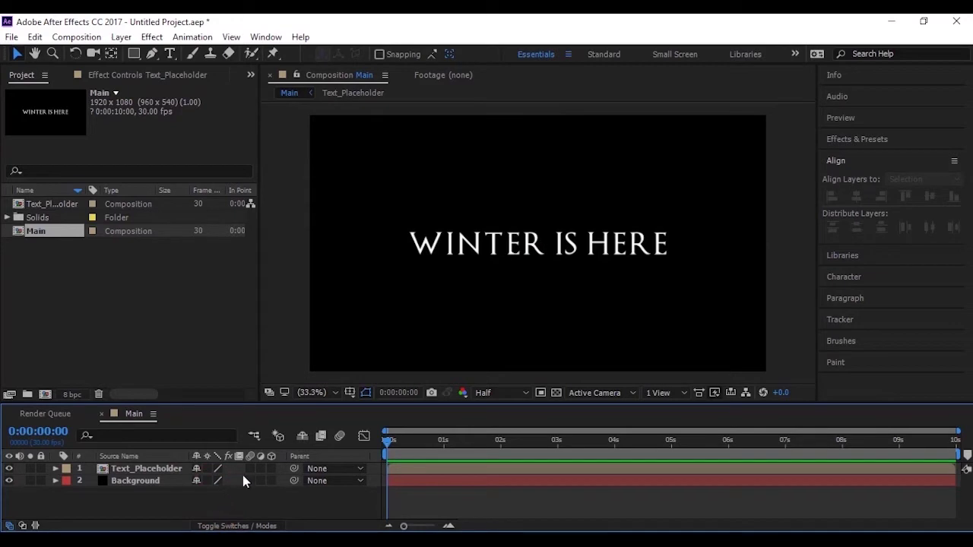
# - Find the Gradient Ramp effect and apply it to the Text_Placeholder layer
pyautogui.click(860, 139)
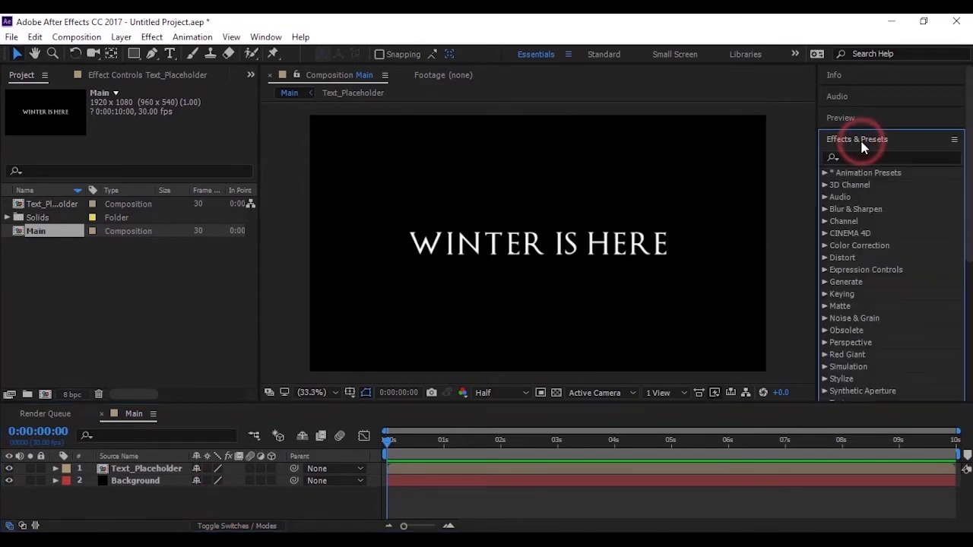
pyautogui.click(861, 157)
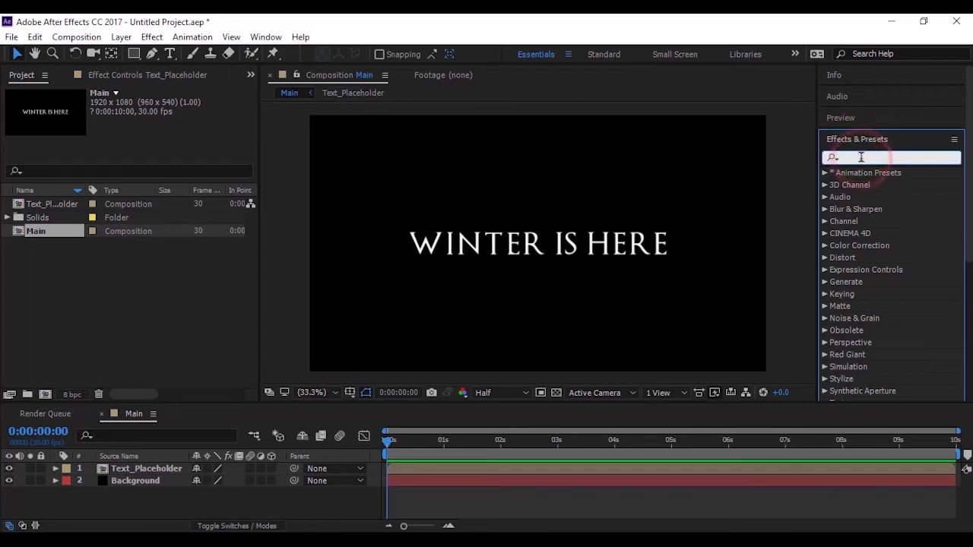
pyautogui.write('gra')
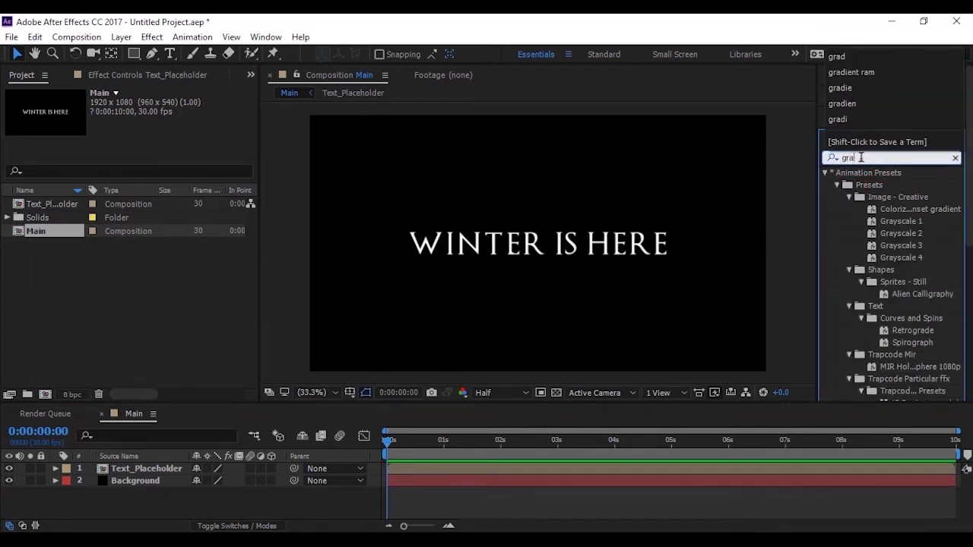
pyautogui.write('dien')
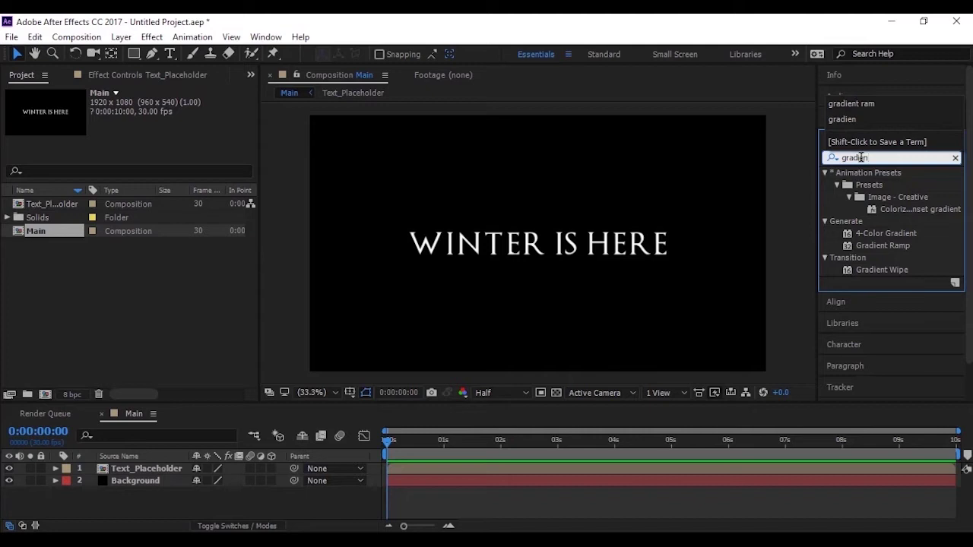
pyautogui.moveTo(896, 248); pyautogui.dragTo(147, 474)
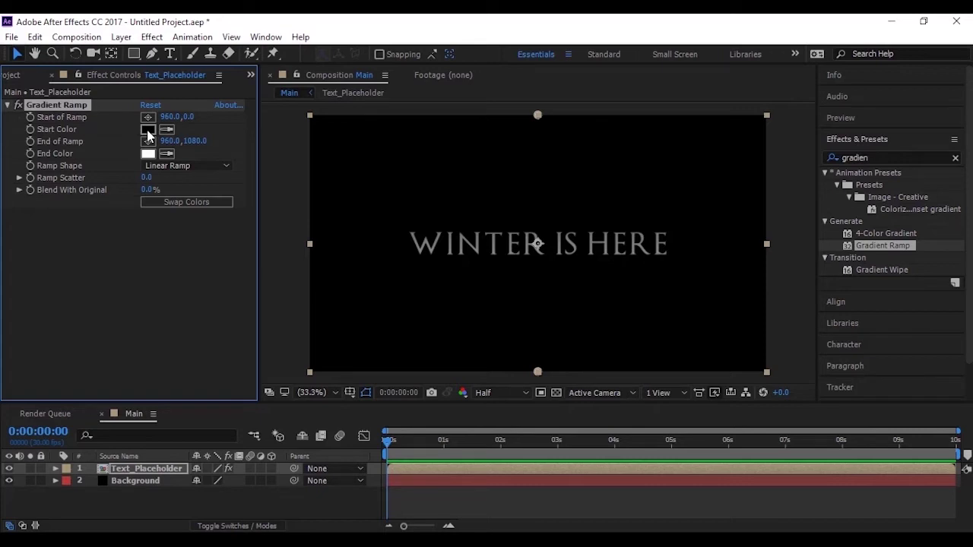
# - Move the gradient's start point just above the title, to 954,420, and its end point just below, to 966,672
pyautogui.click(50, 103)
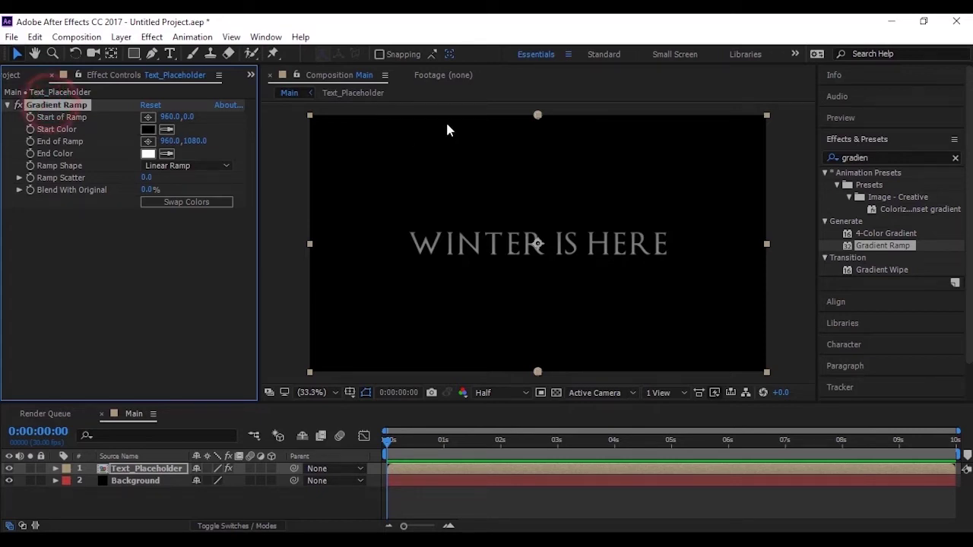
pyautogui.moveTo(537, 116); pyautogui.dragTo(539, 207)
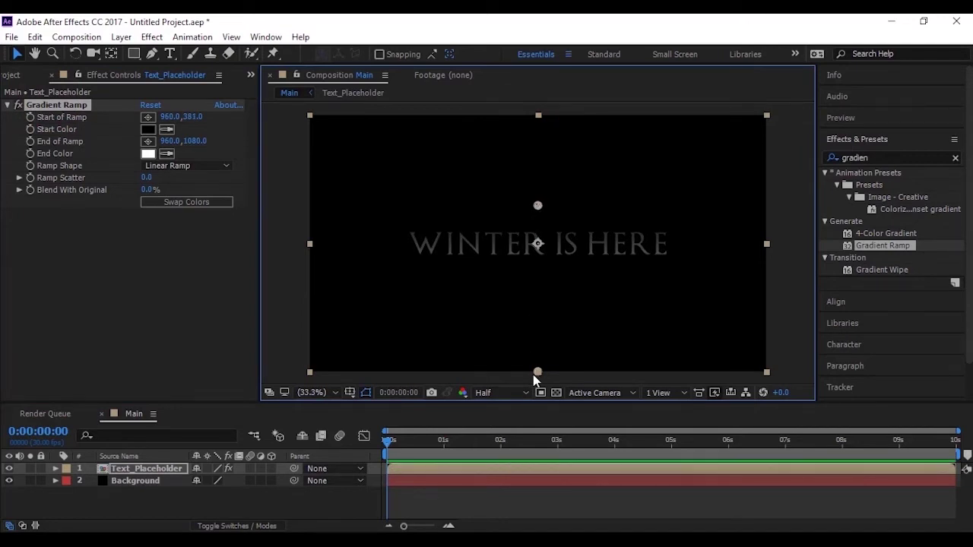
pyautogui.moveTo(536, 374); pyautogui.dragTo(538, 278)
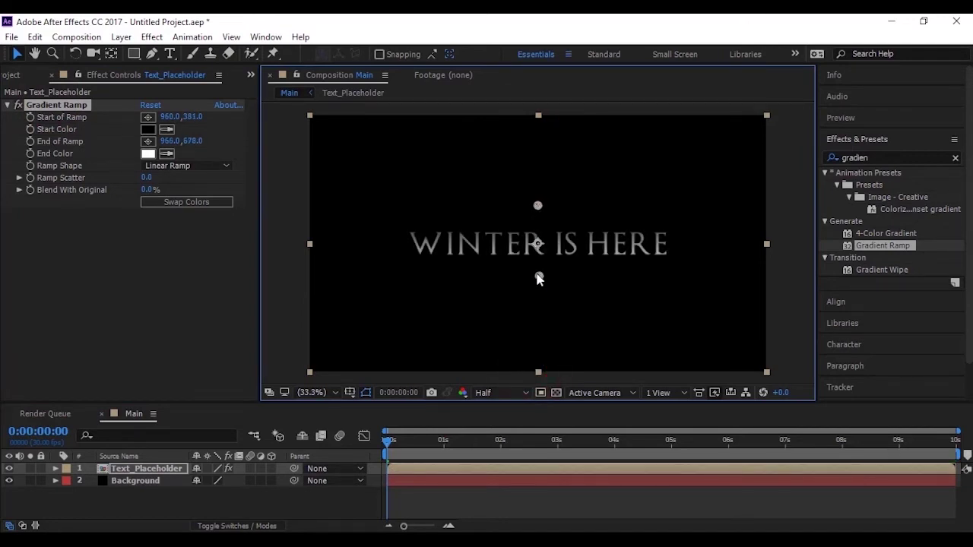
pyautogui.moveTo(537, 205); pyautogui.dragTo(535, 215)
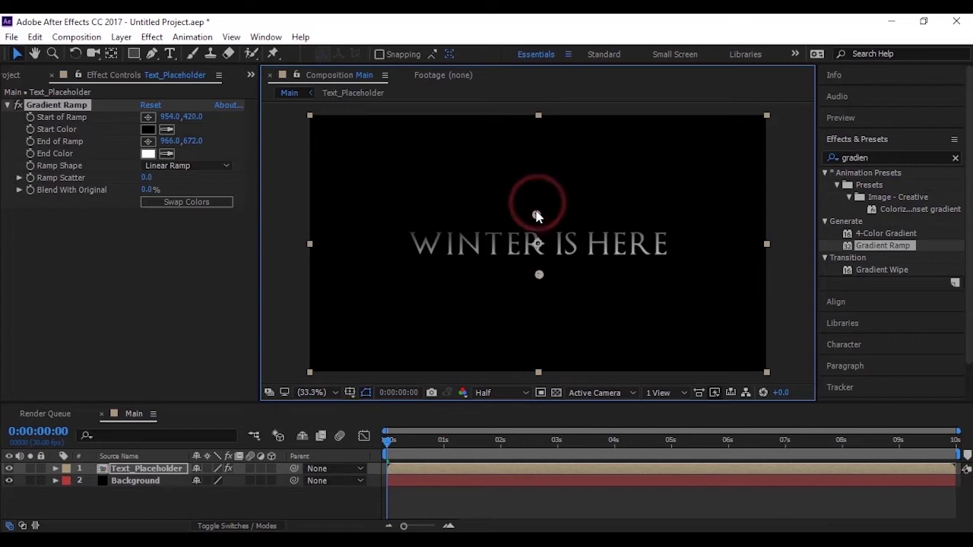
# - Set the Gradient Ramp's Start Color to AE8D65, adjusted to a slightly brighter, more saturated tan
pyautogui.click(149, 130)
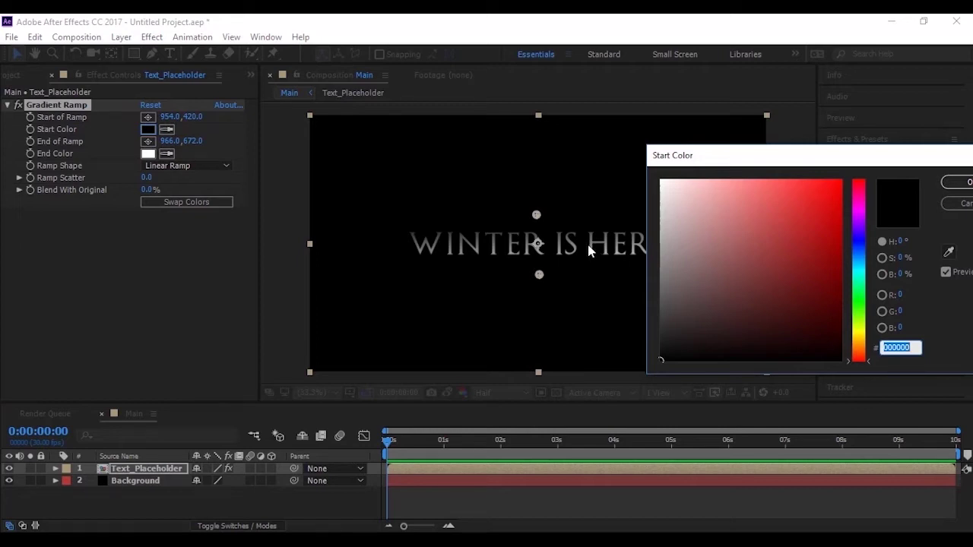
pyautogui.write('AE')
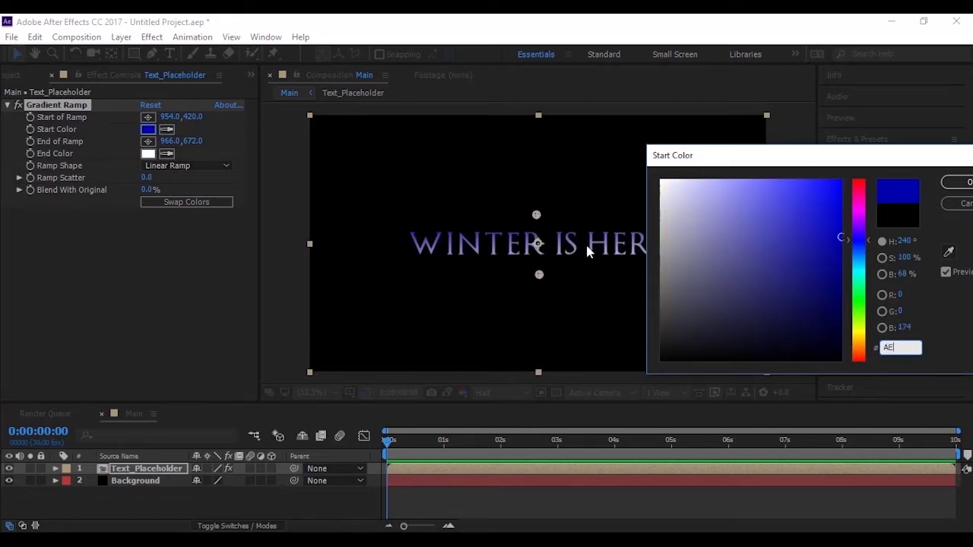
pyautogui.write('8D')
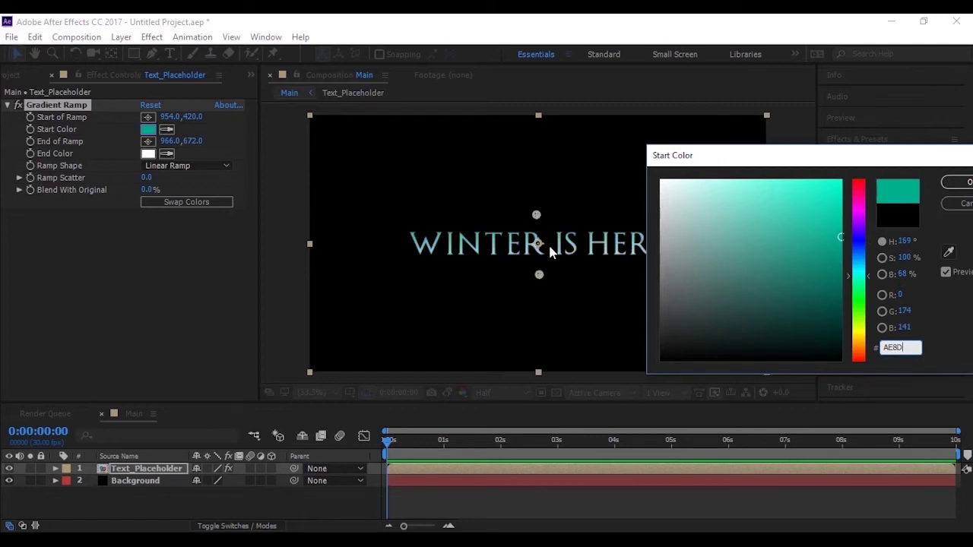
pyautogui.write('65')
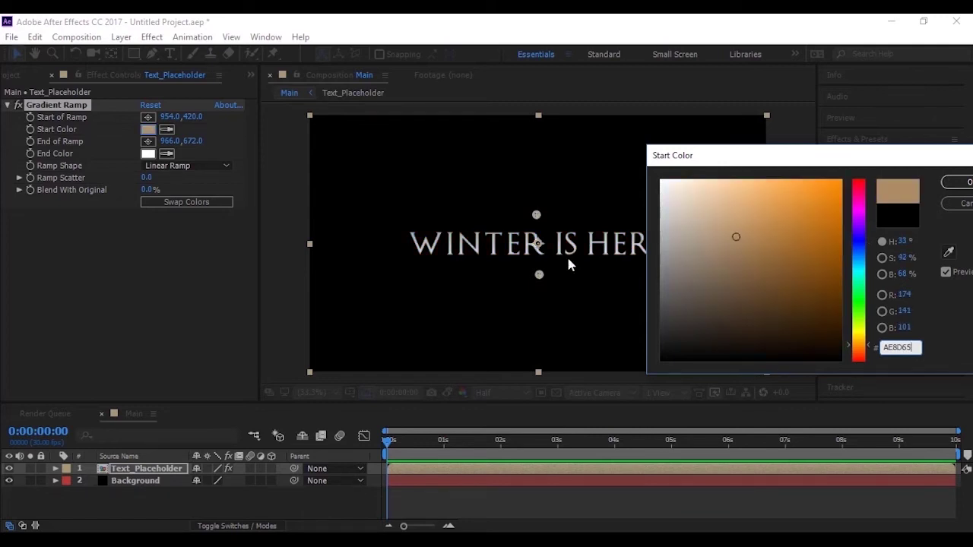
pyautogui.moveTo(738, 237); pyautogui.dragTo(756, 221)
pyautogui.click(956, 182)
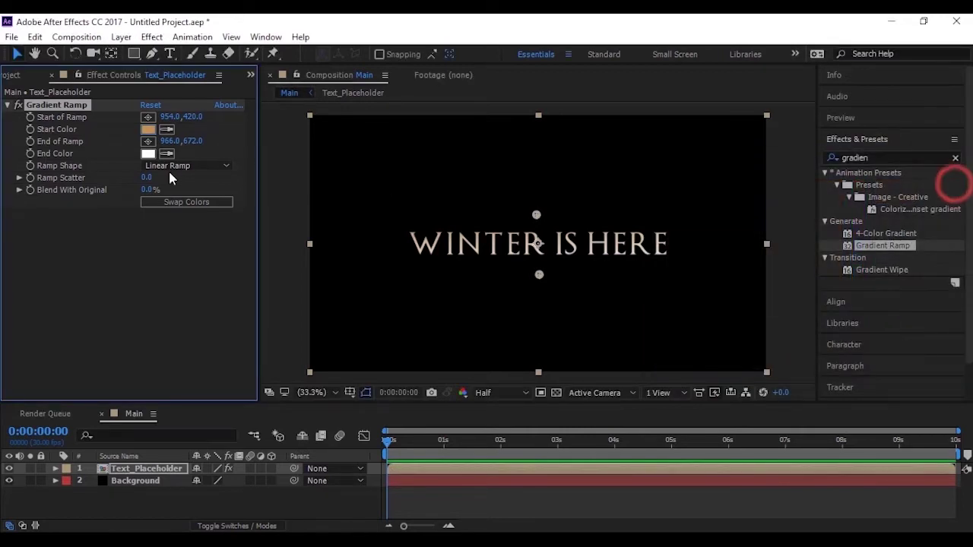
# - Enter C9A558 as the Gradient Ramp's End Color and adjust it to the darker gold BB9441
pyautogui.click(148, 153)
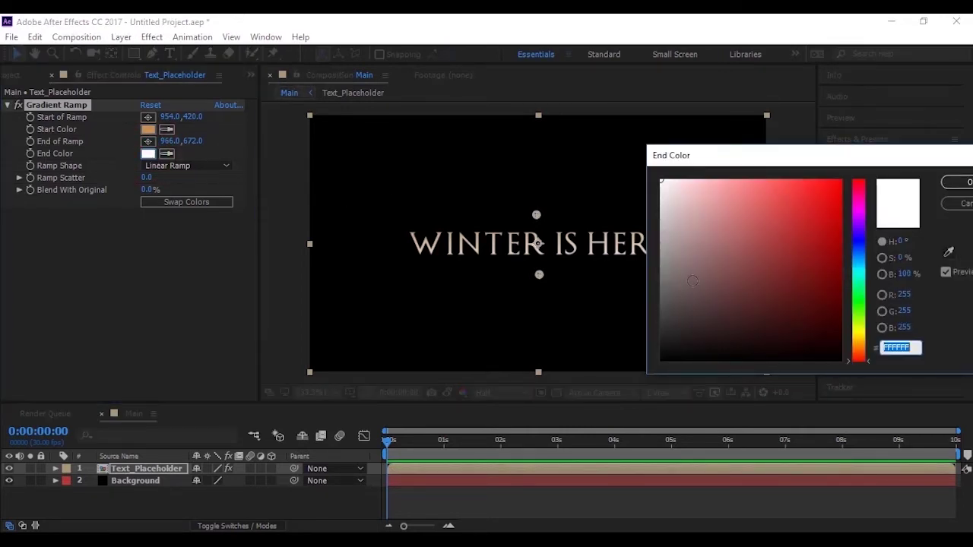
pyautogui.moveTo(918, 348); pyautogui.dragTo(864, 347)
pyautogui.write('C9')
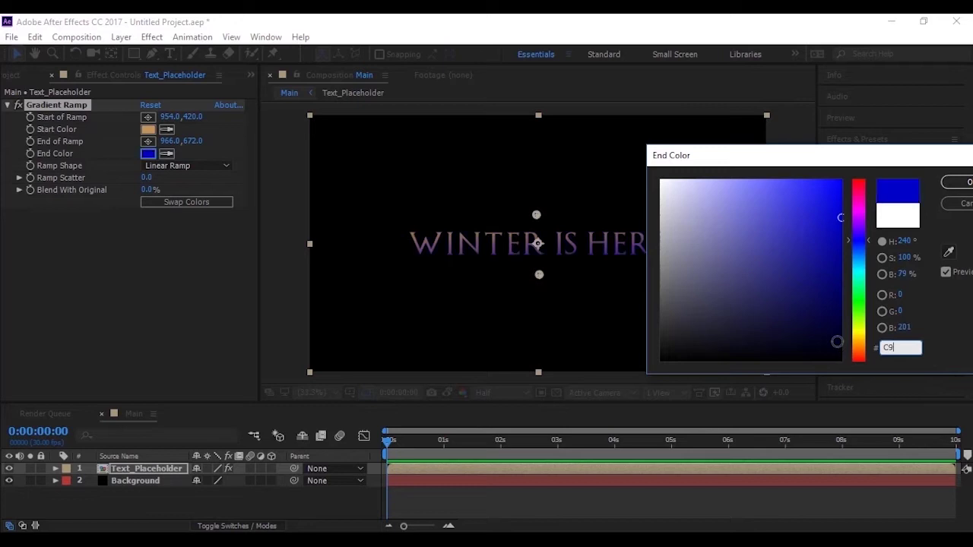
pyautogui.write('A')
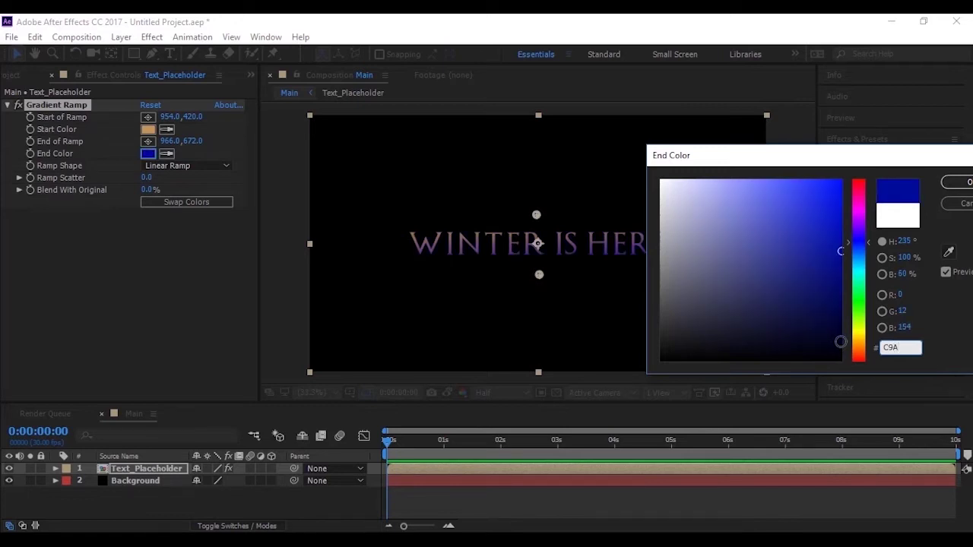
pyautogui.write('558')
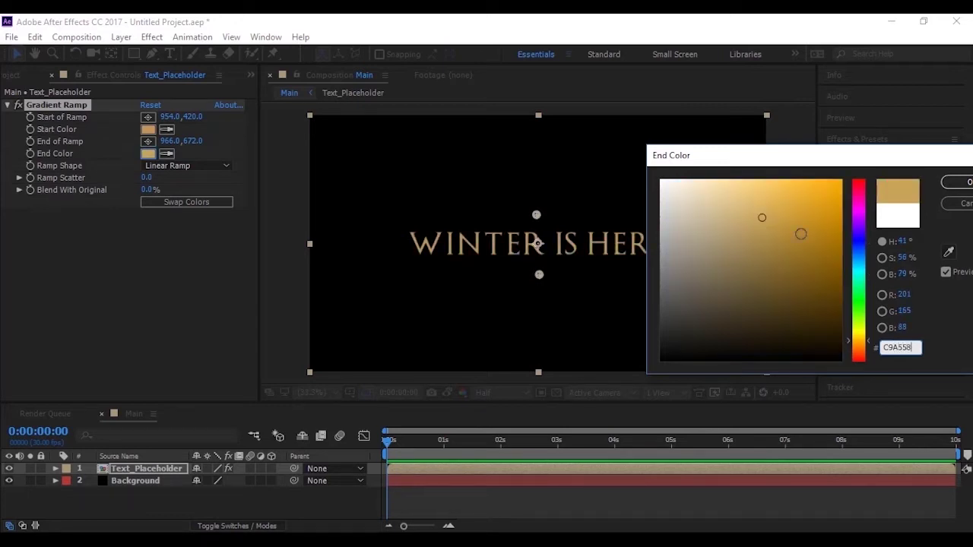
pyautogui.moveTo(772, 158); pyautogui.dragTo(704, 144)
pyautogui.moveTo(699, 202)
pyautogui.mouseDown()
pyautogui.moveTo(709, 244)
pyautogui.moveTo(711, 210)
pyautogui.mouseUp()
pyautogui.click(899, 167)
# - Lower the gradient's start point slightly to 954,429 and darken its Start Color to brown 674B29
pyautogui.moveTo(536, 214); pyautogui.dragTo(537, 217)
pyautogui.click(147, 129)
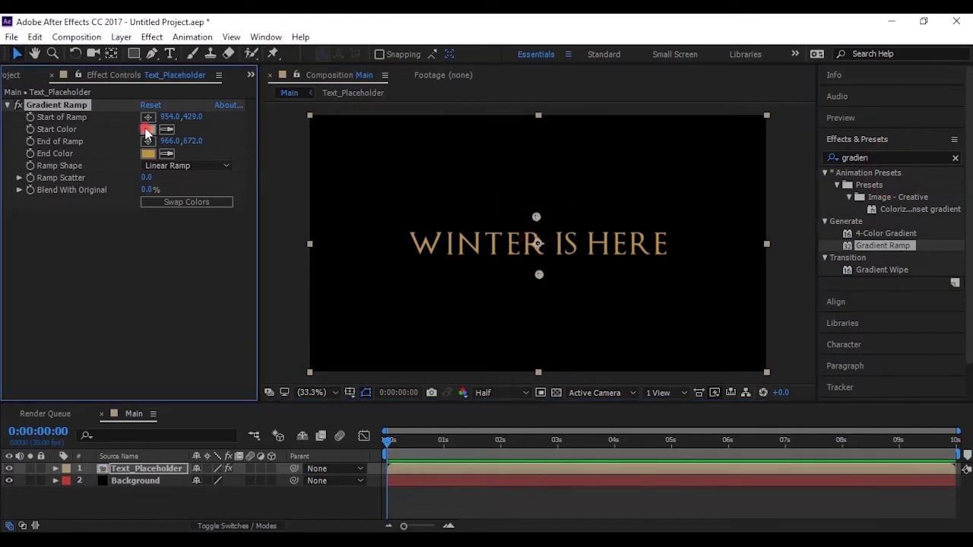
pyautogui.moveTo(691, 200); pyautogui.dragTo(703, 270)
pyautogui.click(904, 165)
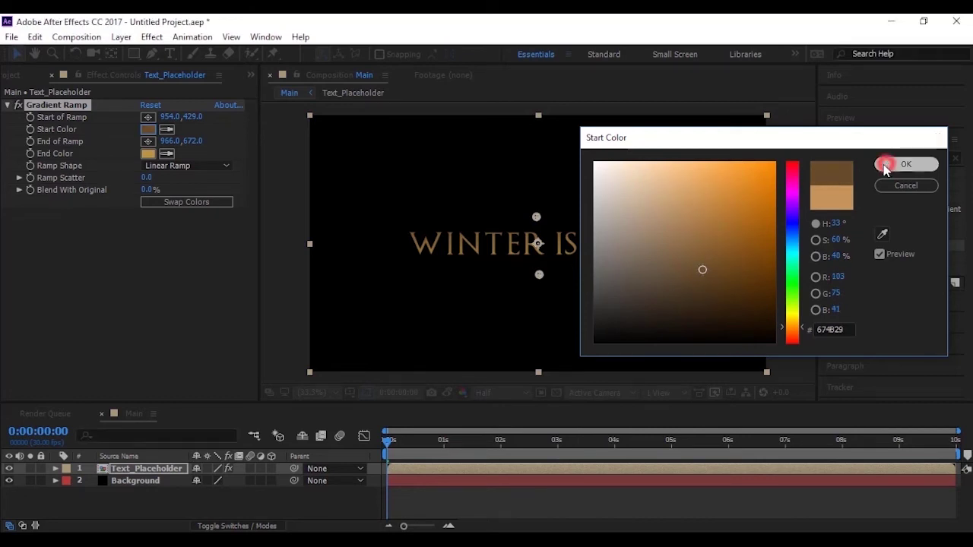
# - Check the hex codes of the Gradient Ramp's Start Color and End Color, and deselect the layer
pyautogui.click(148, 130)
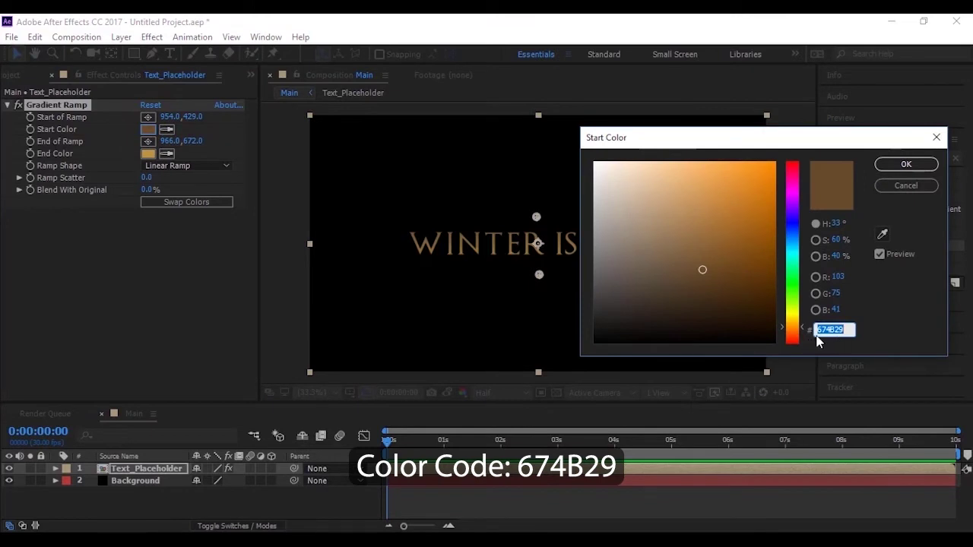
pyautogui.click(888, 163)
pyautogui.click(147, 153)
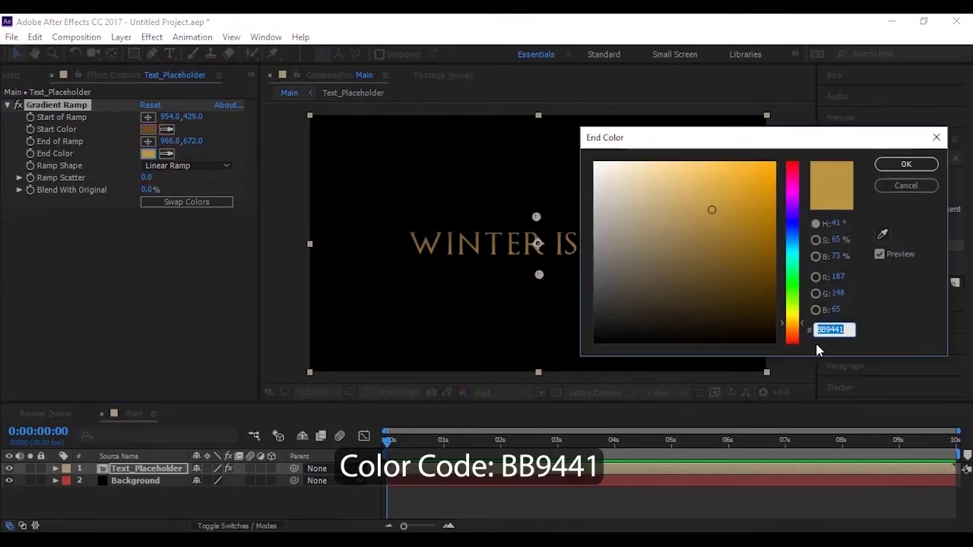
pyautogui.click(895, 165)
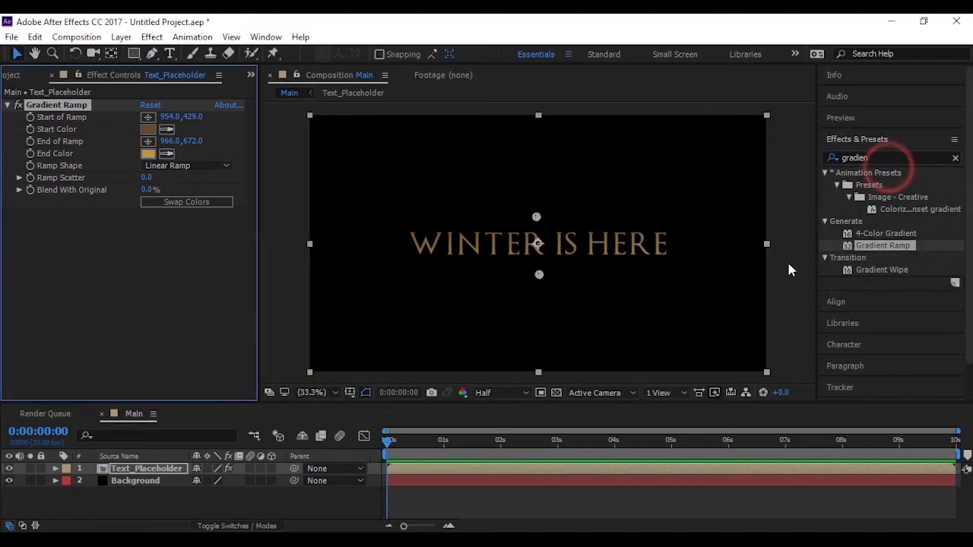
pyautogui.click(788, 266)
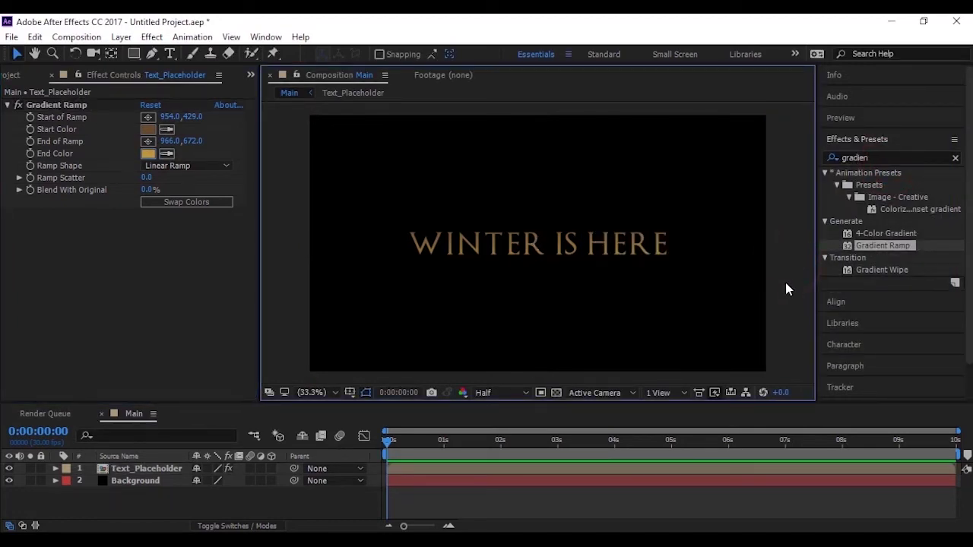
# - Find the Bevel Alpha effect and apply it to the Text_Placeholder layer
pyautogui.click(956, 159)
pyautogui.click(914, 157)
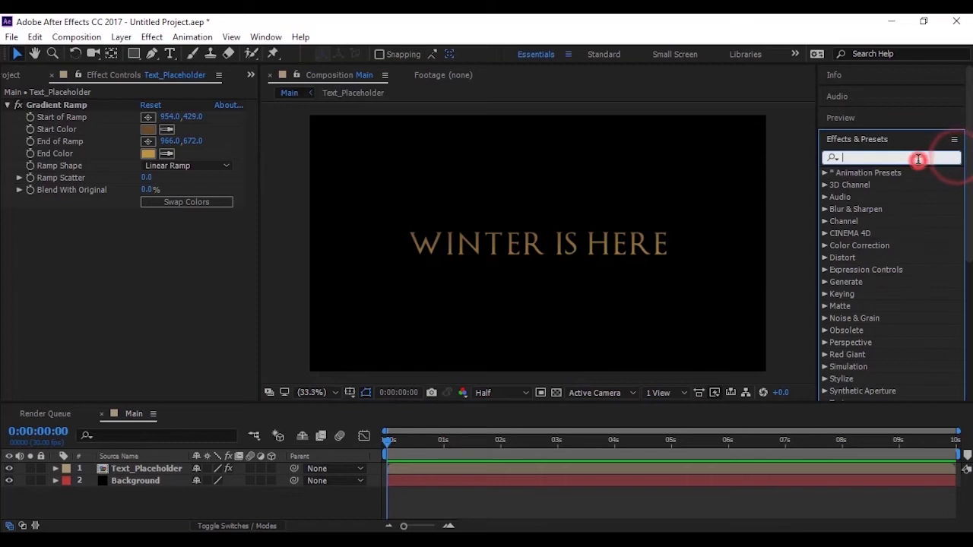
pyautogui.write('bevel a')
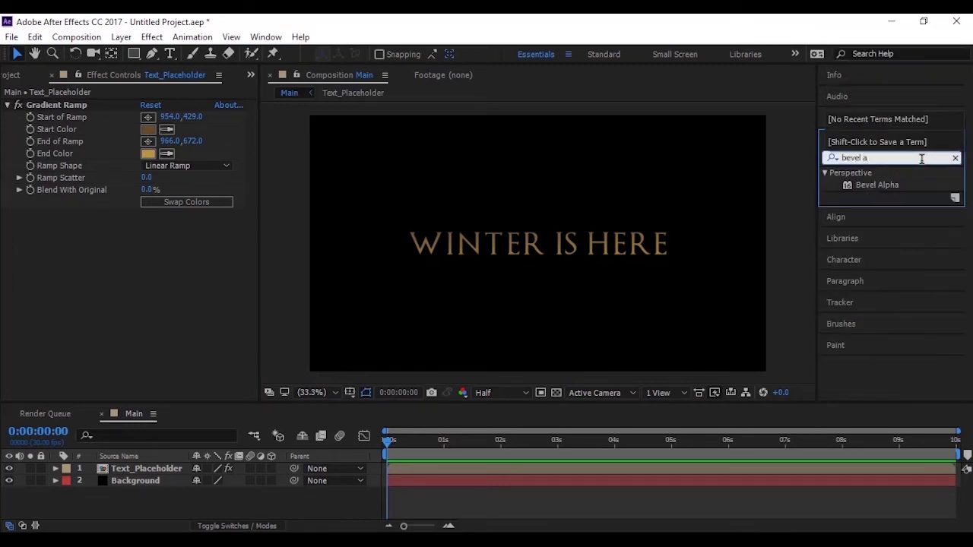
pyautogui.moveTo(882, 189); pyautogui.dragTo(168, 470)
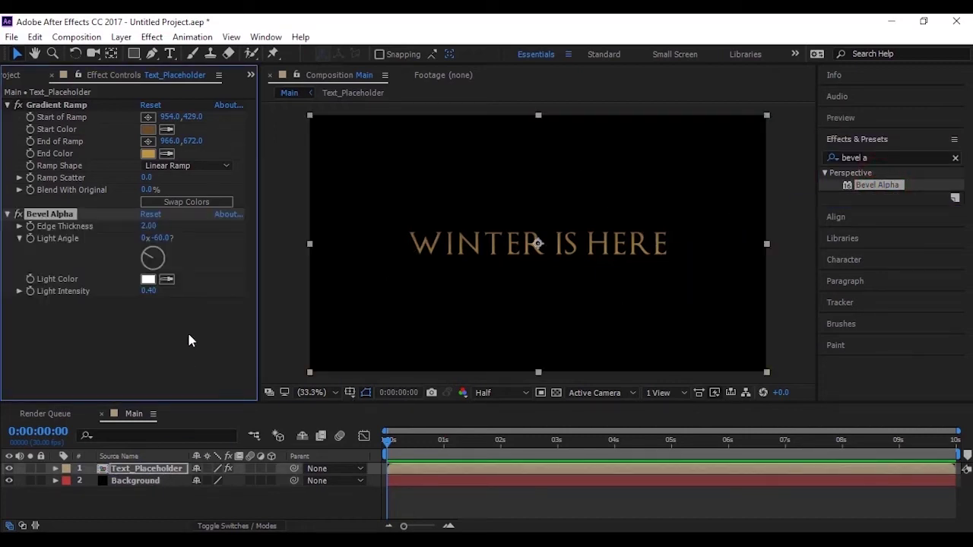
# - Set Bevel Alpha's Edge Thickness to 3.50, Light Angle to -56° and Light Intensity to 0.53
pyautogui.moveTo(148, 291); pyautogui.dragTo(258, 300)
pyautogui.moveTo(151, 227)
pyautogui.mouseDown()
pyautogui.moveTo(183, 228)
pyautogui.moveTo(162, 227)
pyautogui.mouseUp()
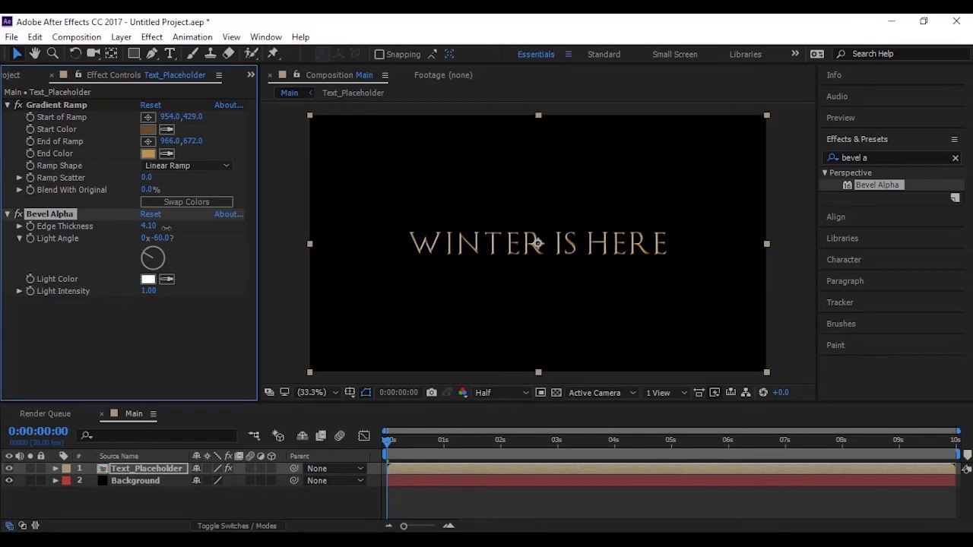
pyautogui.moveTo(163, 238)
pyautogui.mouseDown()
pyautogui.moveTo(211, 233)
pyautogui.moveTo(144, 230)
pyautogui.moveTo(159, 228)
pyautogui.mouseUp()
pyautogui.moveTo(148, 290); pyautogui.dragTo(114, 293)
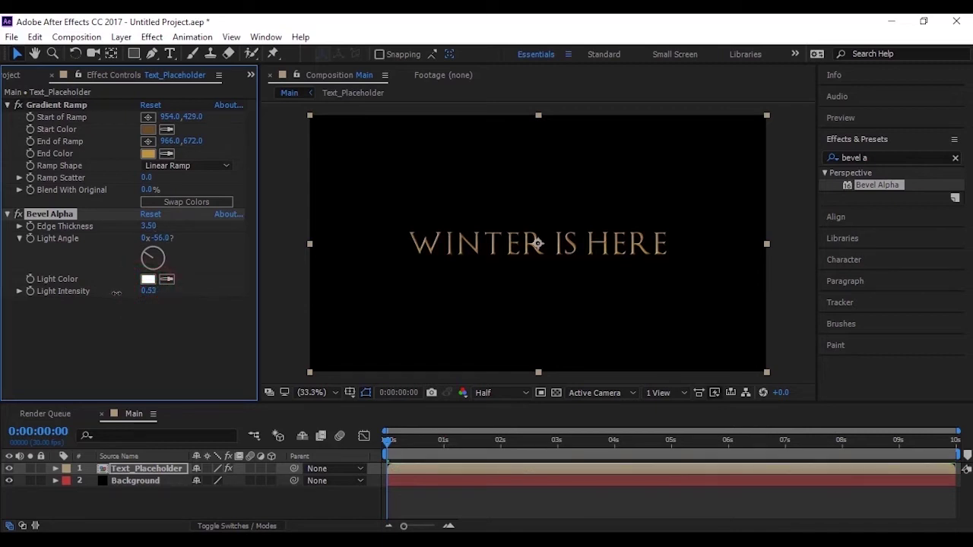
# - Try a thicker bevel with an Edge Thickness of 5.80 and a Light Intensity of 0.62
pyautogui.moveTo(148, 225); pyautogui.dragTo(184, 225)
pyautogui.moveTo(151, 291)
pyautogui.mouseDown()
pyautogui.moveTo(130, 291)
pyautogui.moveTo(204, 290)
pyautogui.moveTo(169, 289)
pyautogui.mouseUp()
pyautogui.moveTo(179, 289)
pyautogui.mouseDown()
pyautogui.moveTo(152, 288)
pyautogui.moveTo(182, 285)
pyautogui.mouseUp()
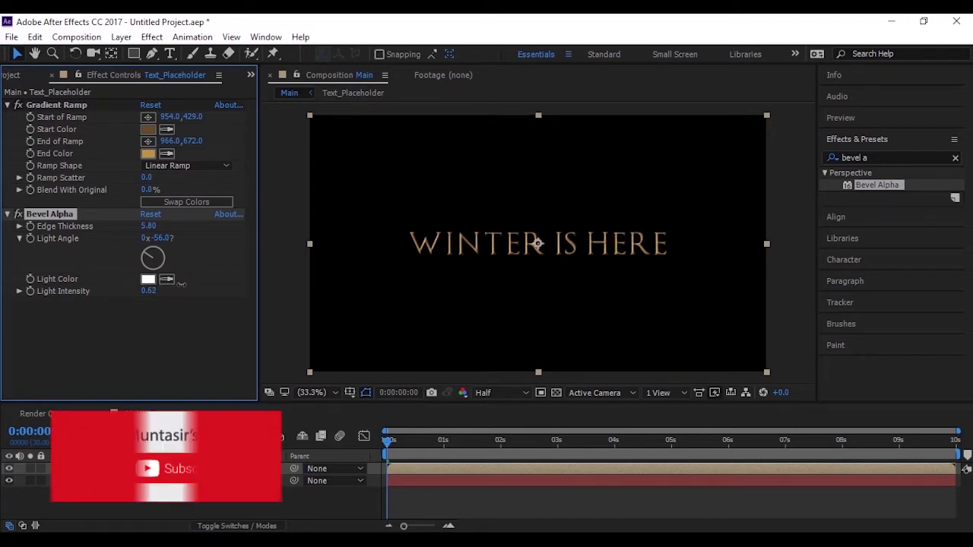
# - Try a thinner, brighter bevel with an Edge Thickness of 2.30 and a Light Intensity of 1.00
pyautogui.moveTo(149, 228)
pyautogui.mouseDown()
pyautogui.moveTo(125, 230)
pyautogui.moveTo(195, 227)
pyautogui.moveTo(131, 226)
pyautogui.mouseUp()
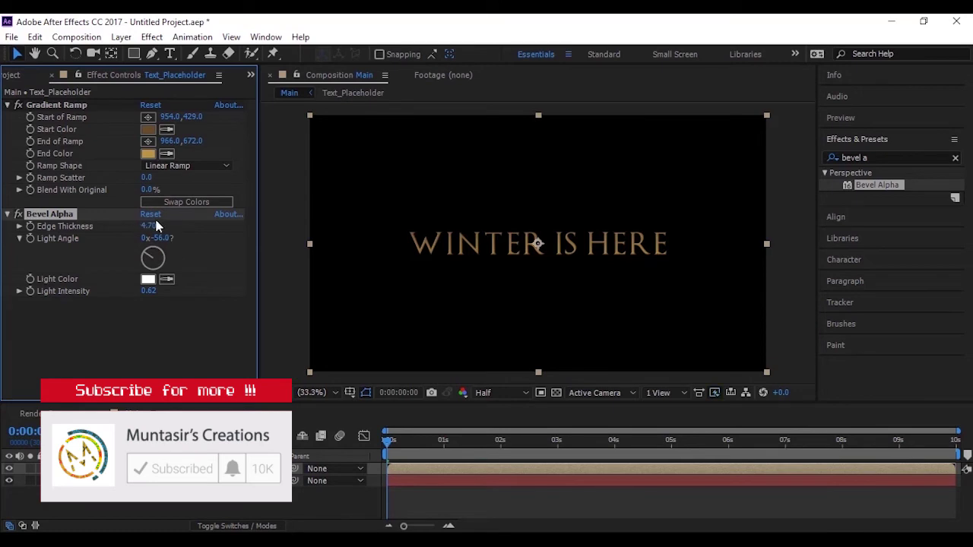
pyautogui.moveTo(152, 227)
pyautogui.mouseDown()
pyautogui.moveTo(182, 228)
pyautogui.moveTo(134, 228)
pyautogui.mouseUp()
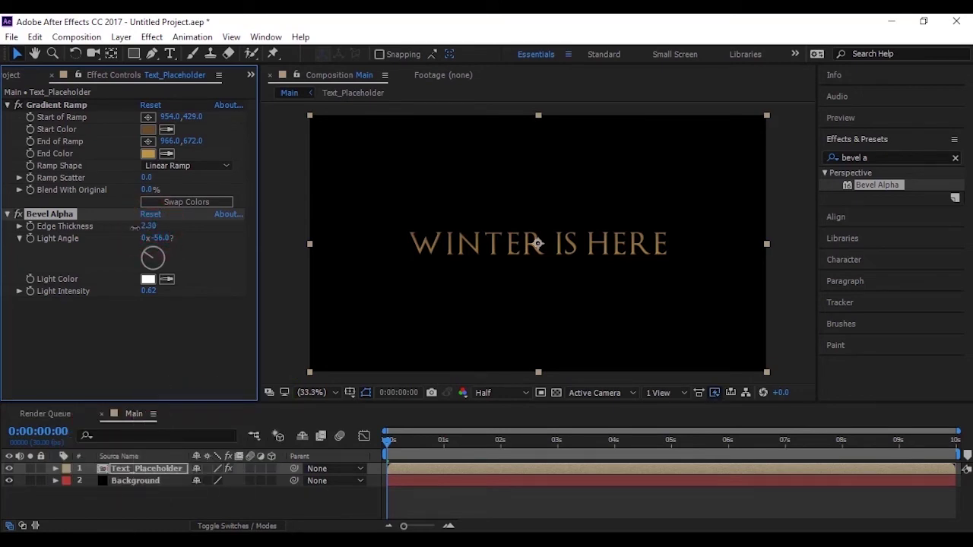
pyautogui.moveTo(150, 289); pyautogui.dragTo(120, 289)
pyautogui.moveTo(140, 295); pyautogui.dragTo(171, 290)
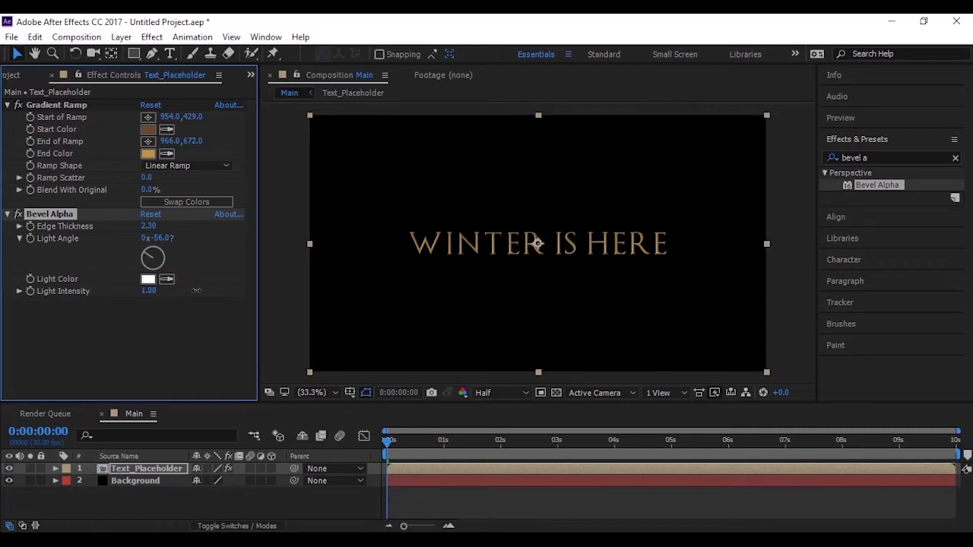
# - Set Bevel Alpha's Edge Thickness to 3.50 and Light Intensity to 0.53, and deselect the title layer
pyautogui.moveTo(148, 226)
pyautogui.mouseDown()
pyautogui.moveTo(182, 226)
pyautogui.moveTo(162, 226)
pyautogui.mouseUp()
pyautogui.moveTo(149, 291); pyautogui.dragTo(122, 292)
pyautogui.click(779, 266)
# - Import the iron_texture637 image from the Textures folder into the project
pyautogui.click(107, 496)
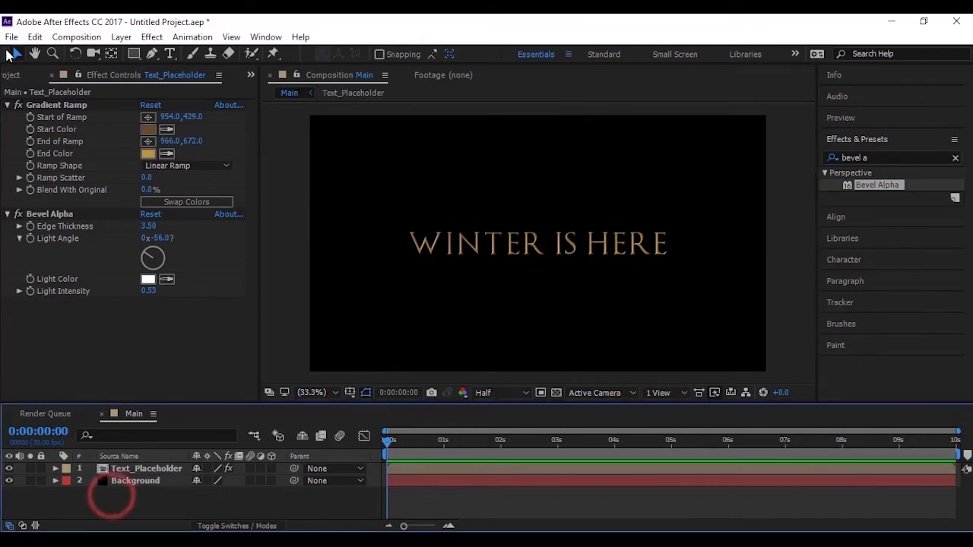
pyautogui.click(11, 36)
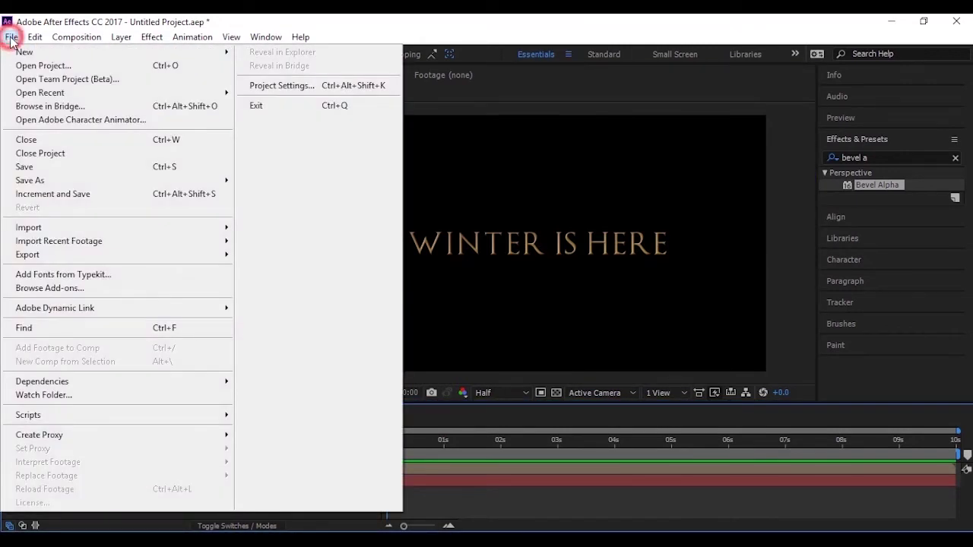
pyautogui.click(86, 227)
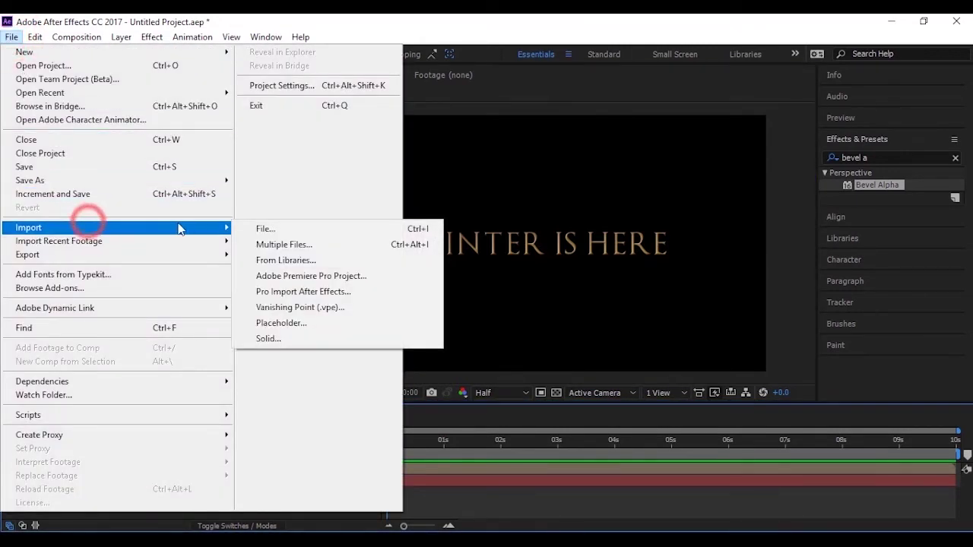
pyautogui.click(266, 229)
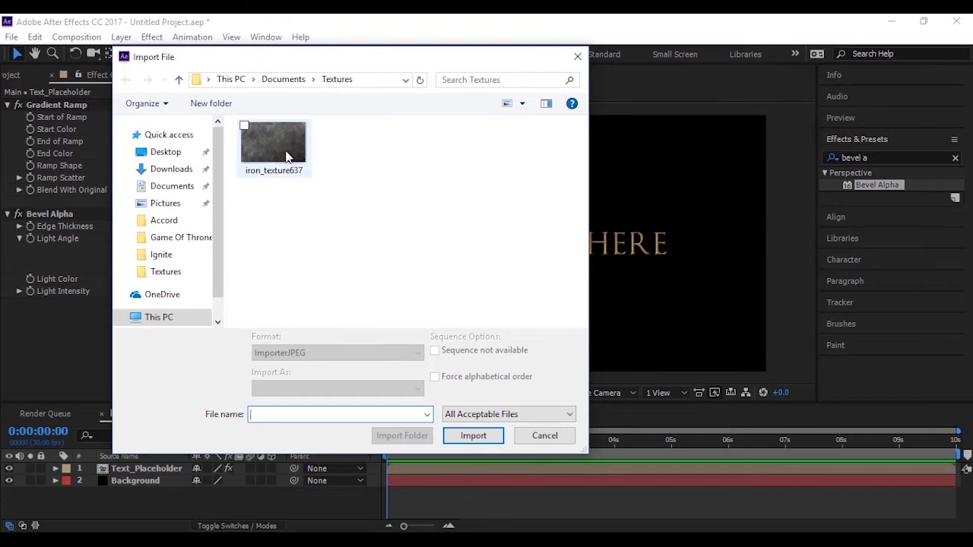
pyautogui.doubleClick(286, 157)
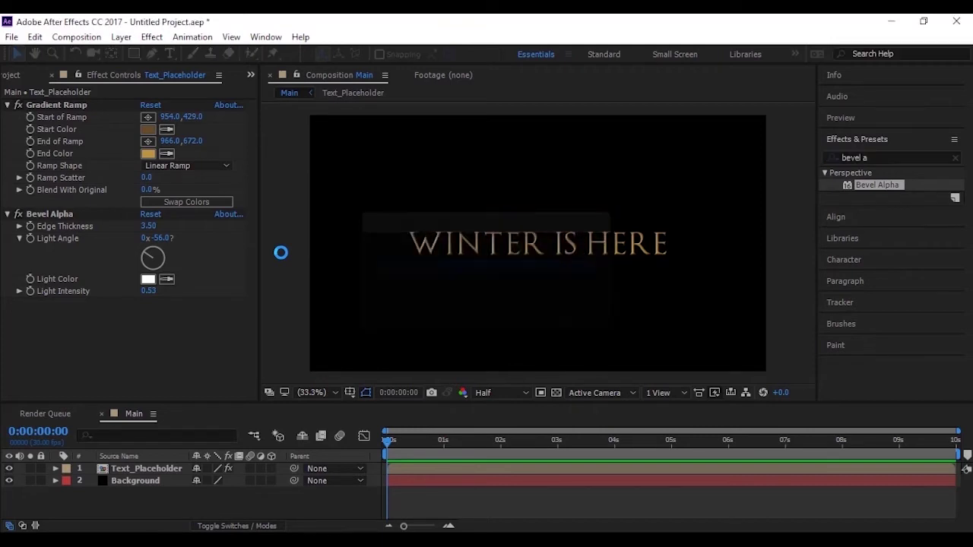
# - Add the iron texture image to the Main composition as the topmost layer, above Text_Placeholder
pyautogui.click(91, 273)
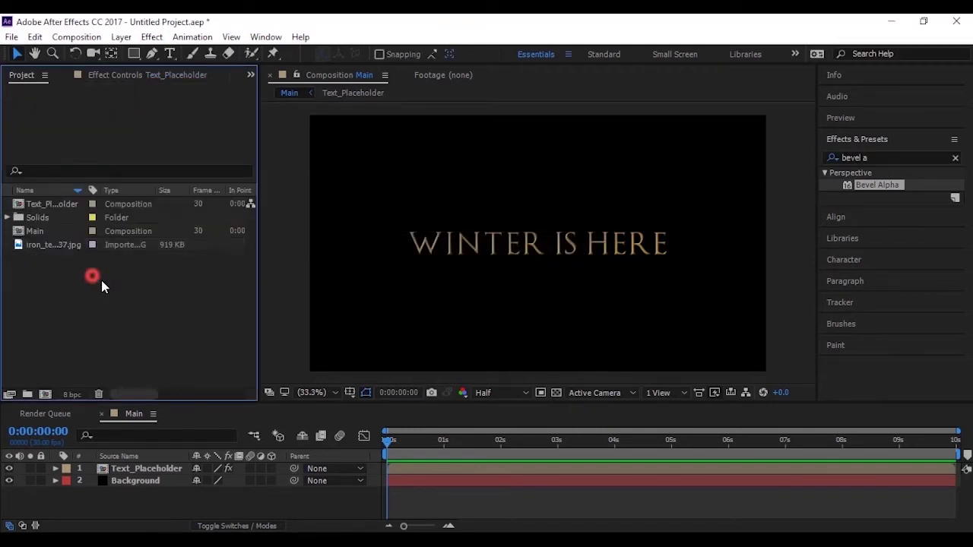
pyautogui.click(67, 245)
pyautogui.moveTo(67, 245); pyautogui.dragTo(175, 472)
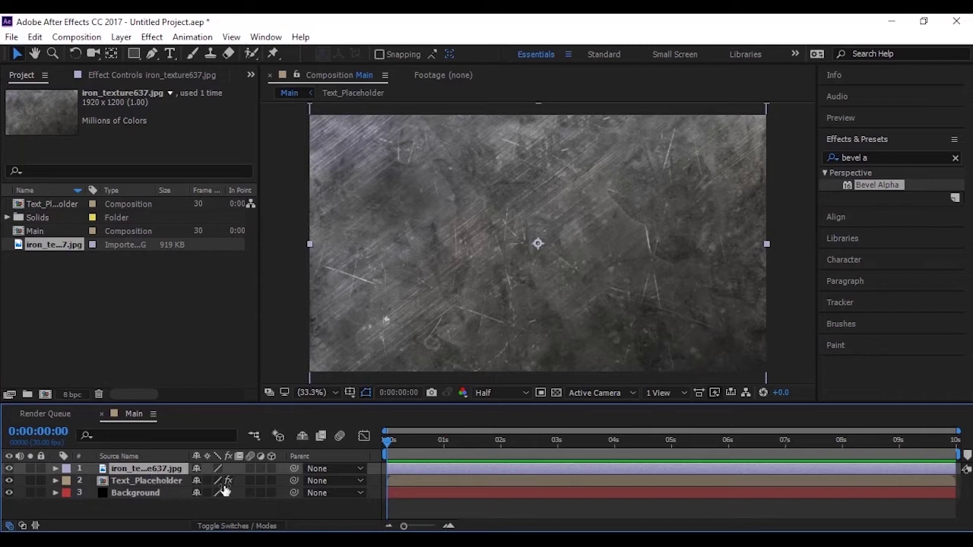
# - Scale the iron texture layer down to 86.2% and check it by briefly hiding the layer
pyautogui.press('s')
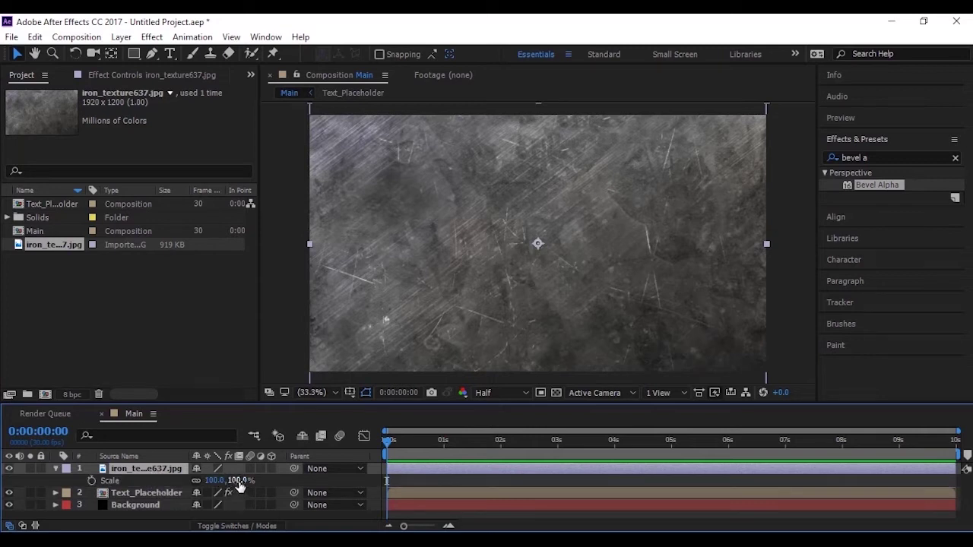
pyautogui.moveTo(239, 486); pyautogui.dragTo(138, 482)
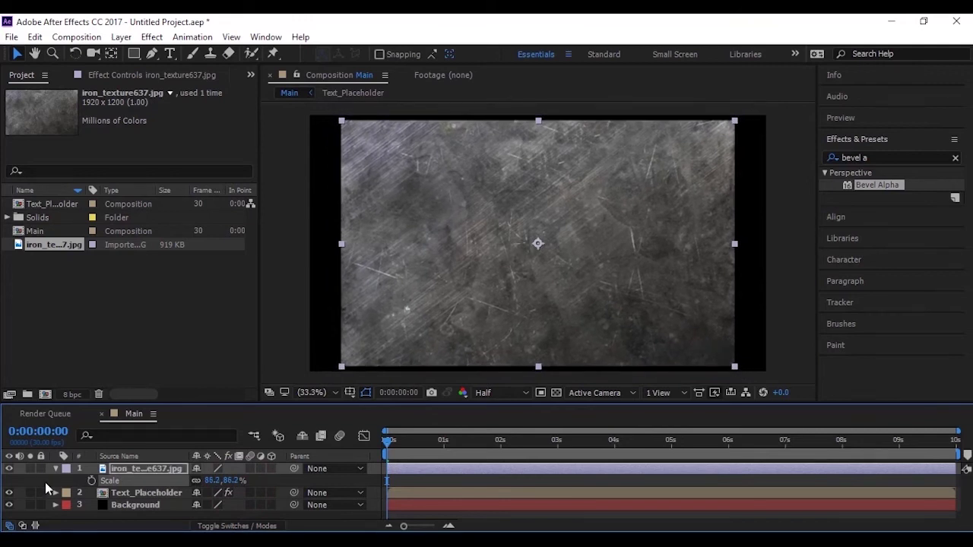
pyautogui.click(9, 469)
pyautogui.click(9, 469)
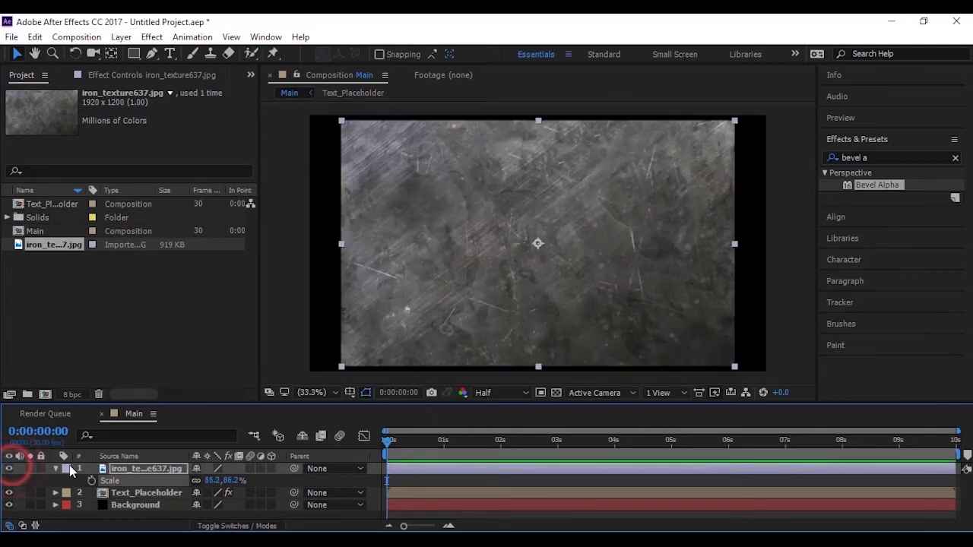
pyautogui.click(55, 469)
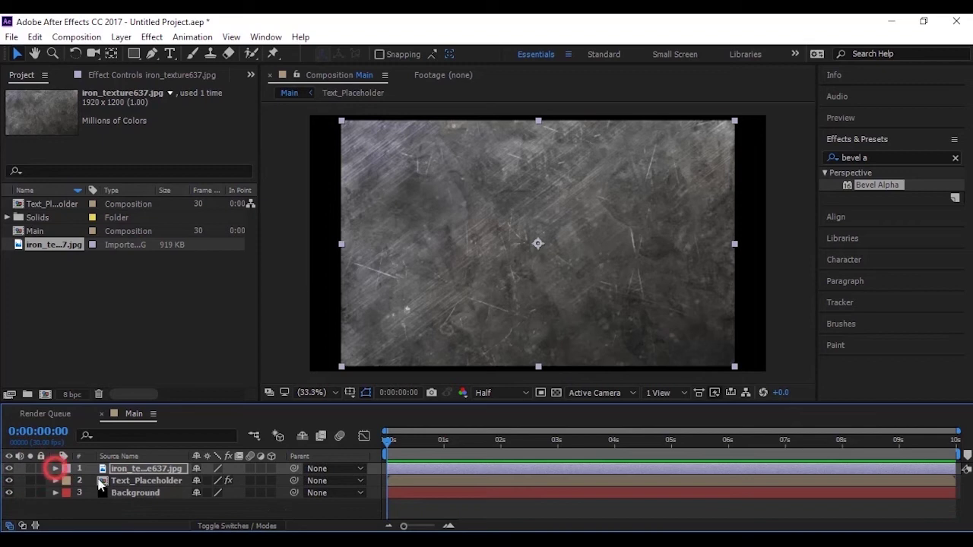
# - Duplicate the Text_Placeholder layer and place the iron texture layer between the two copies
pyautogui.click(128, 481)
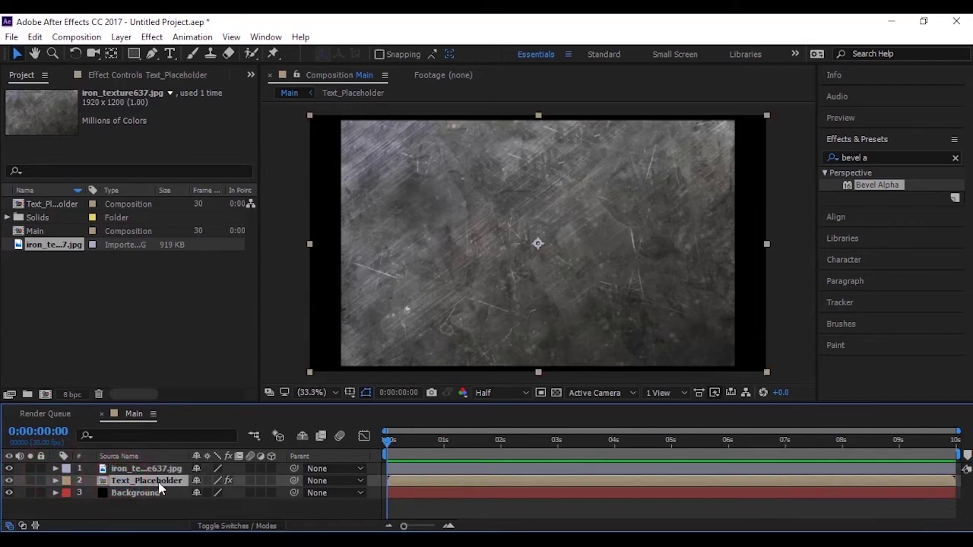
pyautogui.hotkey('ctrl', 'd')
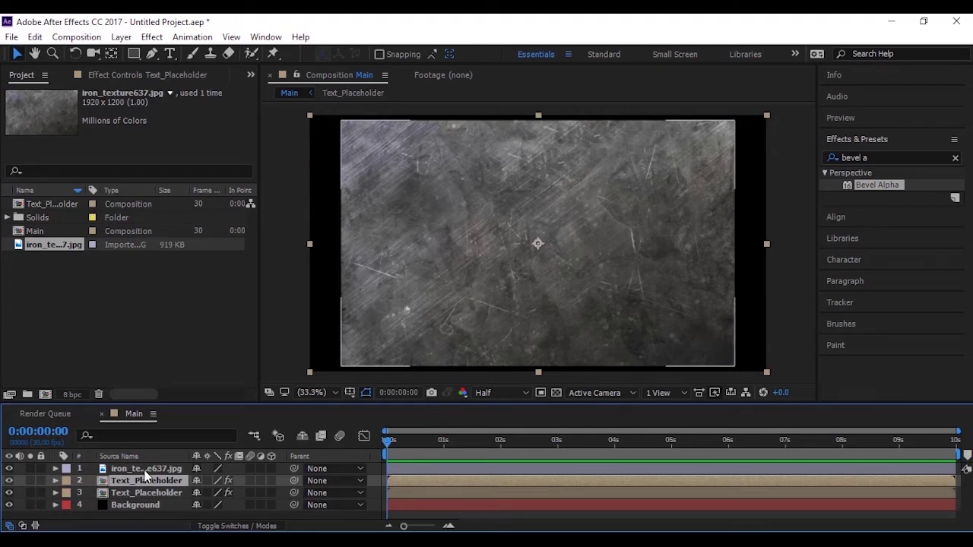
pyautogui.click(147, 469)
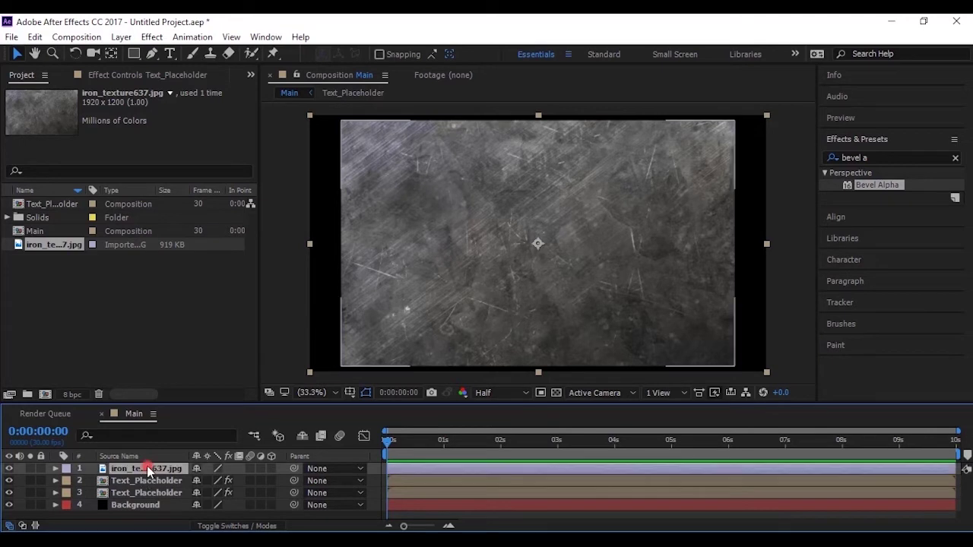
pyautogui.moveTo(151, 467); pyautogui.dragTo(157, 488)
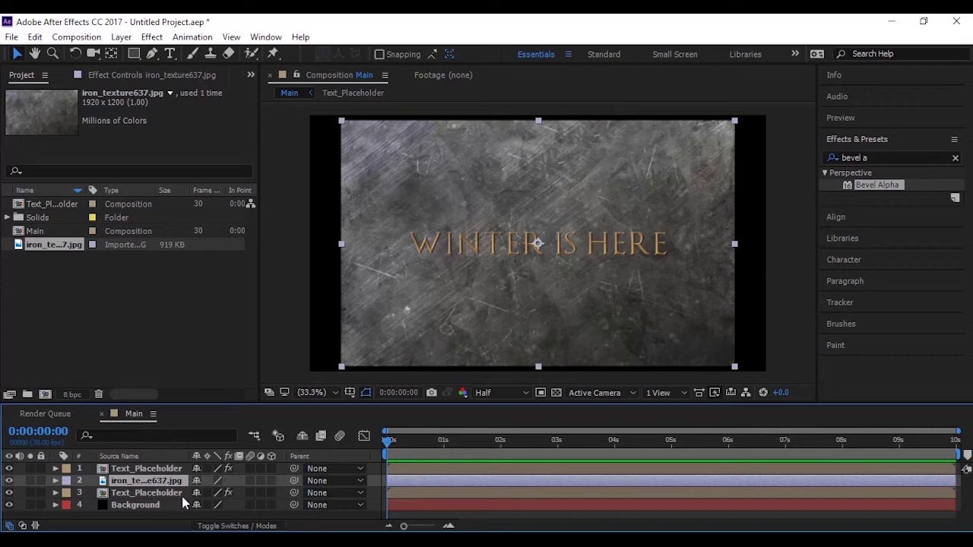
# - Set the iron texture layer's track matte to Alpha Matte "Text_Placeholder"
pyautogui.click(232, 525)
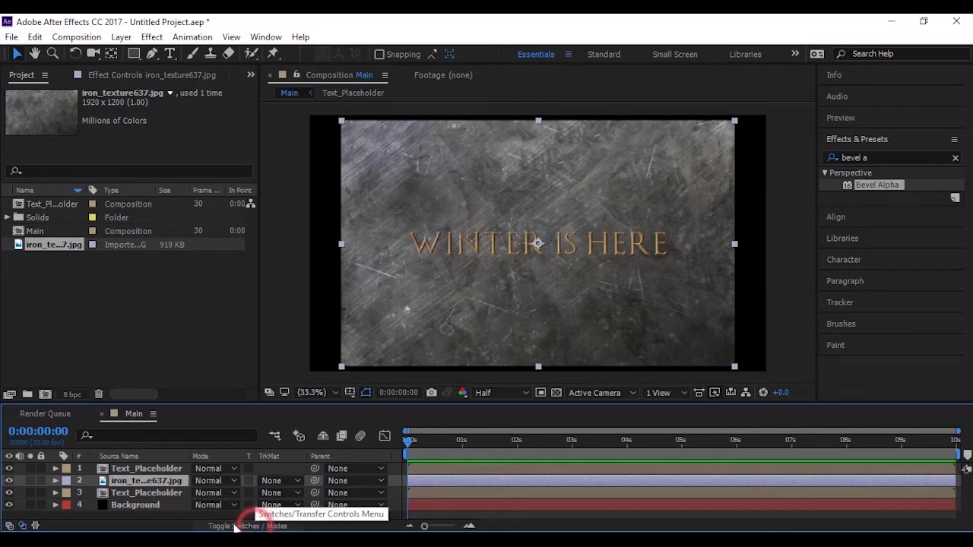
pyautogui.click(277, 483)
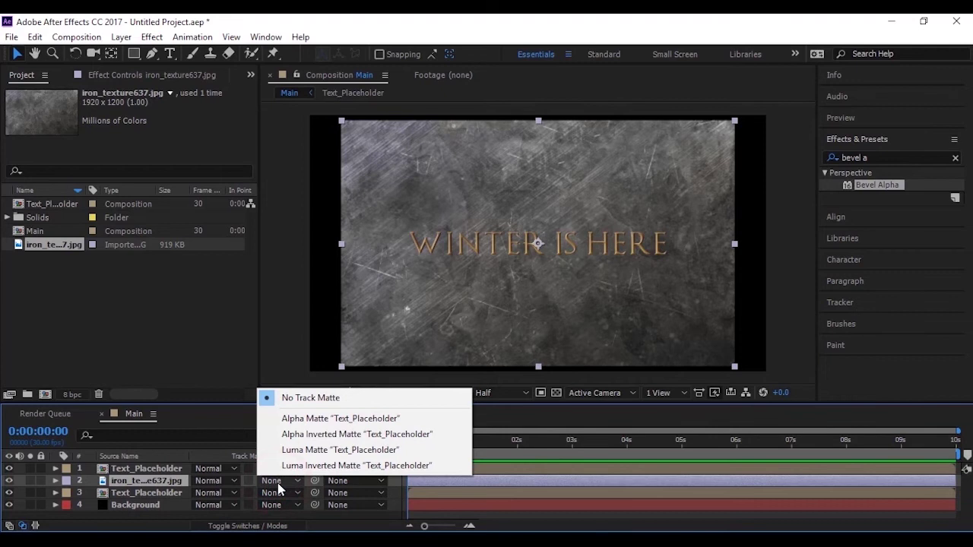
pyautogui.click(294, 419)
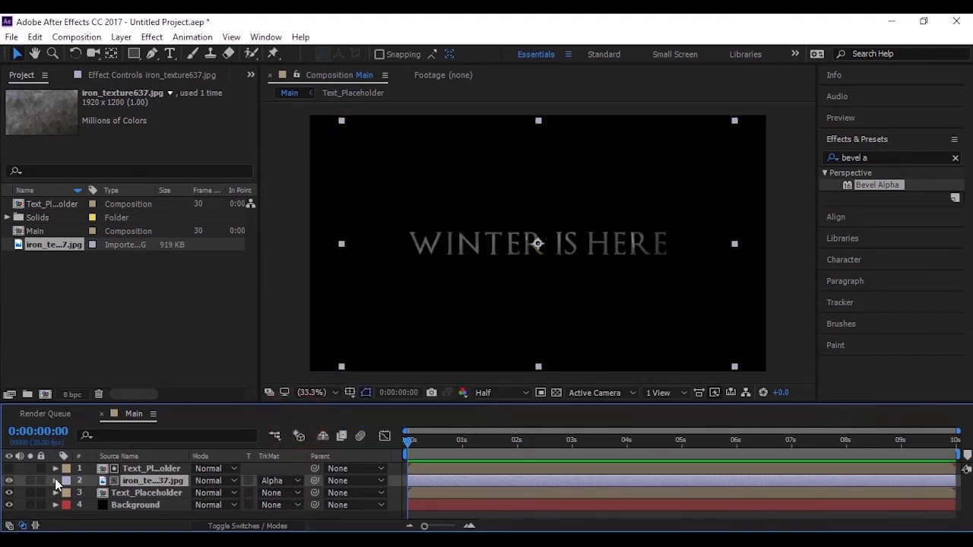
# - Set the iron texture layer's blending mode to Soft Light and inspect the word WINTER at 100%
pyautogui.click(209, 480)
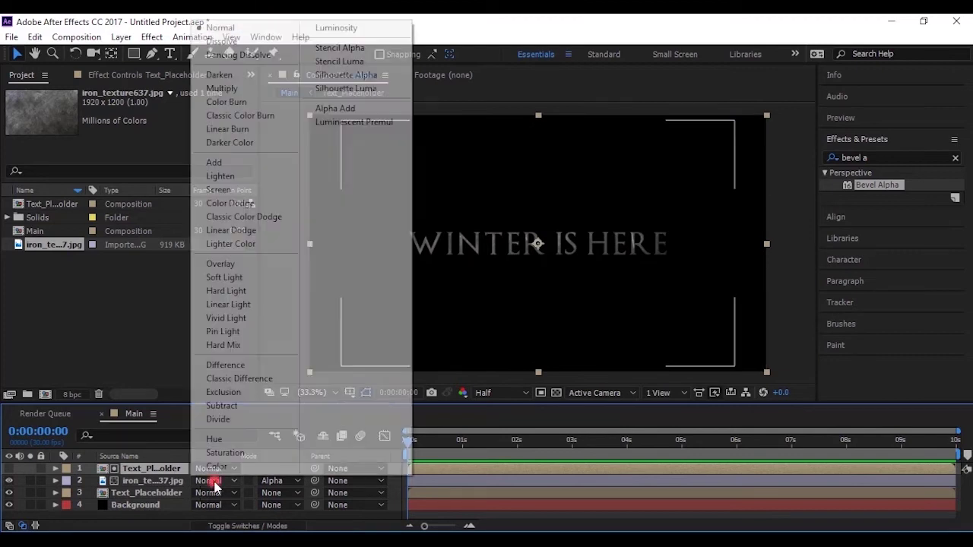
pyautogui.click(228, 278)
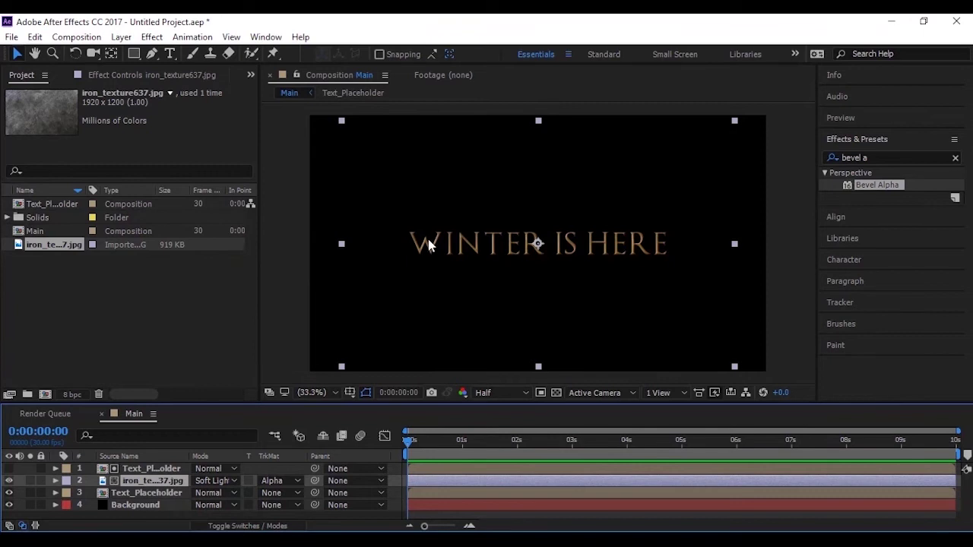
pyautogui.scroll(5, 432, 243)
pyautogui.scroll(-2, 431, 245)
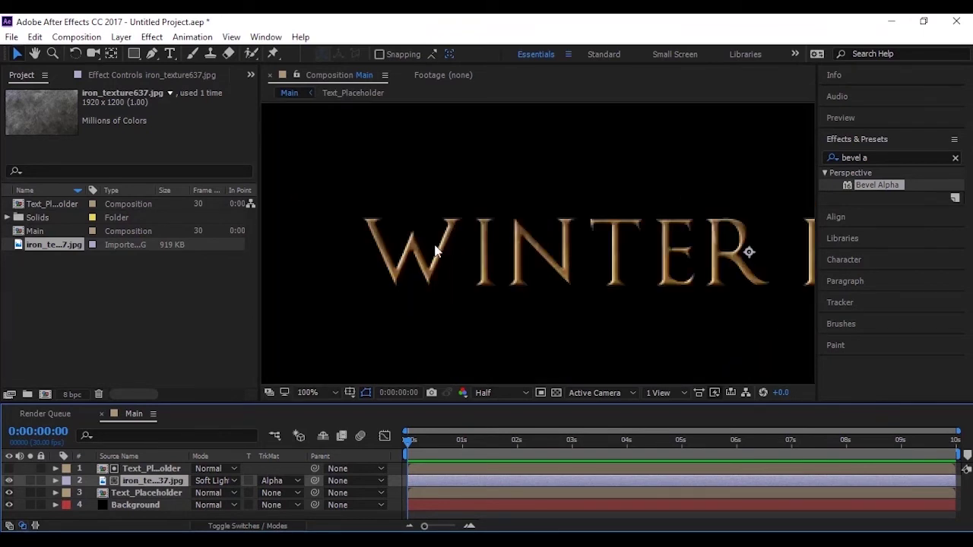
pyautogui.press('h')
pyautogui.moveTo(394, 248)
pyautogui.mouseDown()
pyautogui.moveTo(432, 251)
pyautogui.moveTo(422, 222)
pyautogui.moveTo(422, 241)
pyautogui.moveTo(411, 246)
pyautogui.mouseUp()
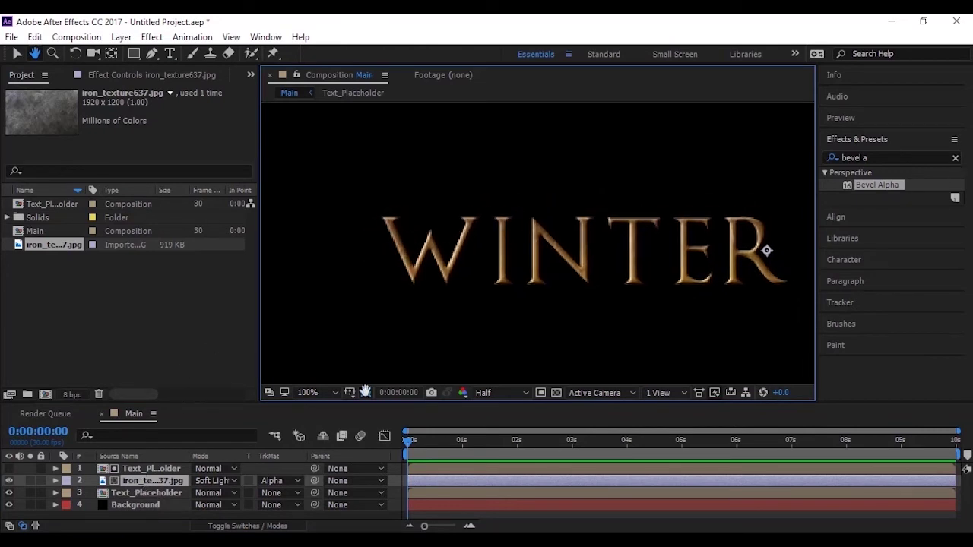
# - Find the Curves color correction effect and apply it to the iron texture layer
pyautogui.click(955, 158)
pyautogui.click(907, 159)
pyautogui.write('curv')
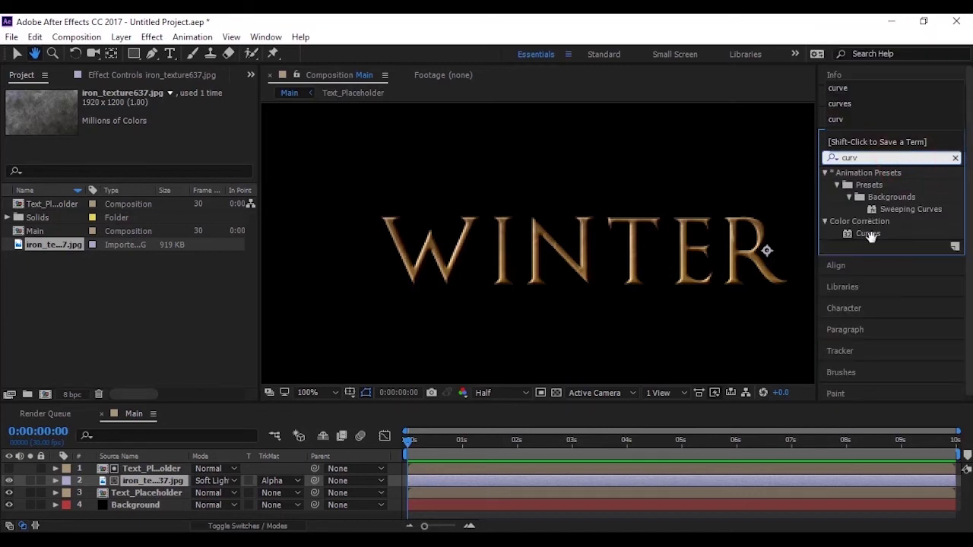
pyautogui.click(15, 54)
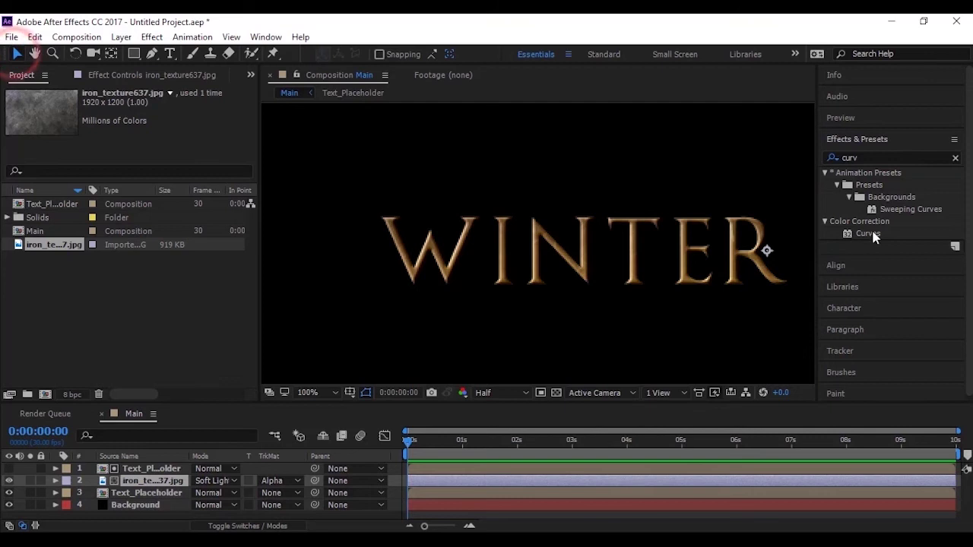
pyautogui.moveTo(879, 235); pyautogui.dragTo(153, 485)
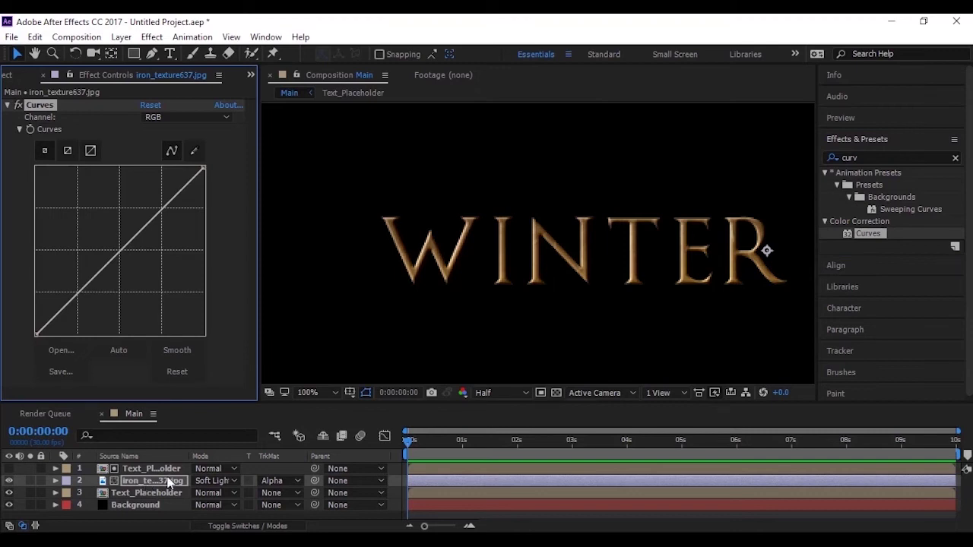
# - Shape the texture's RGB curve into an S with darker shadows and brighter highlights, and compare the title with the texture hidden and shown
pyautogui.moveTo(73, 306)
pyautogui.mouseDown()
pyautogui.moveTo(67, 299)
pyautogui.moveTo(81, 316)
pyautogui.mouseUp()
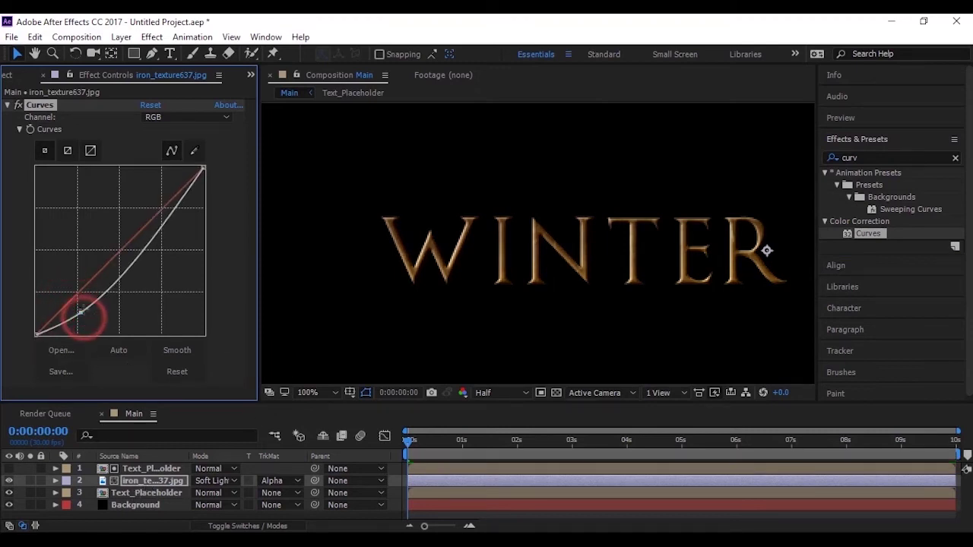
pyautogui.moveTo(154, 229); pyautogui.dragTo(146, 206)
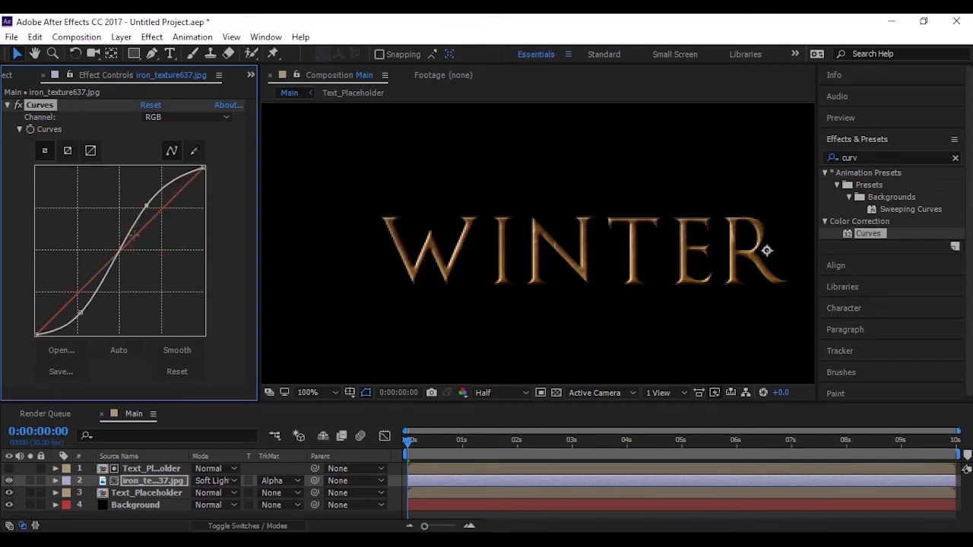
pyautogui.click(8, 481)
pyautogui.click(8, 481)
pyautogui.click(9, 481)
pyautogui.click(8, 481)
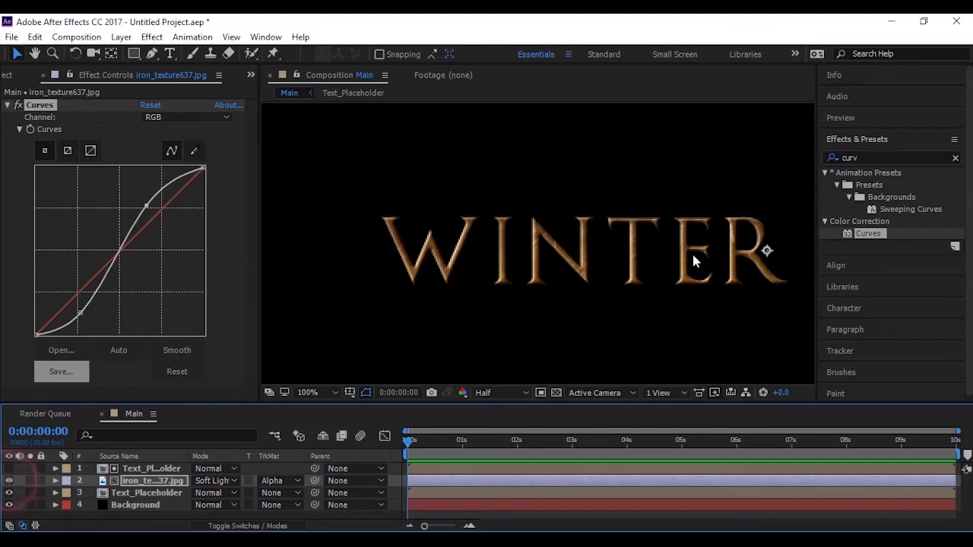
pyautogui.click(328, 394)
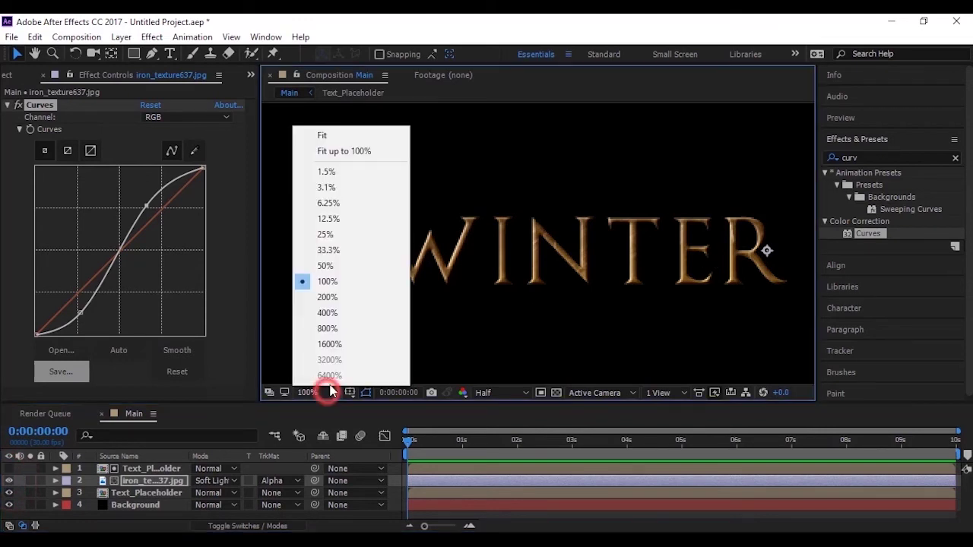
pyautogui.click(340, 136)
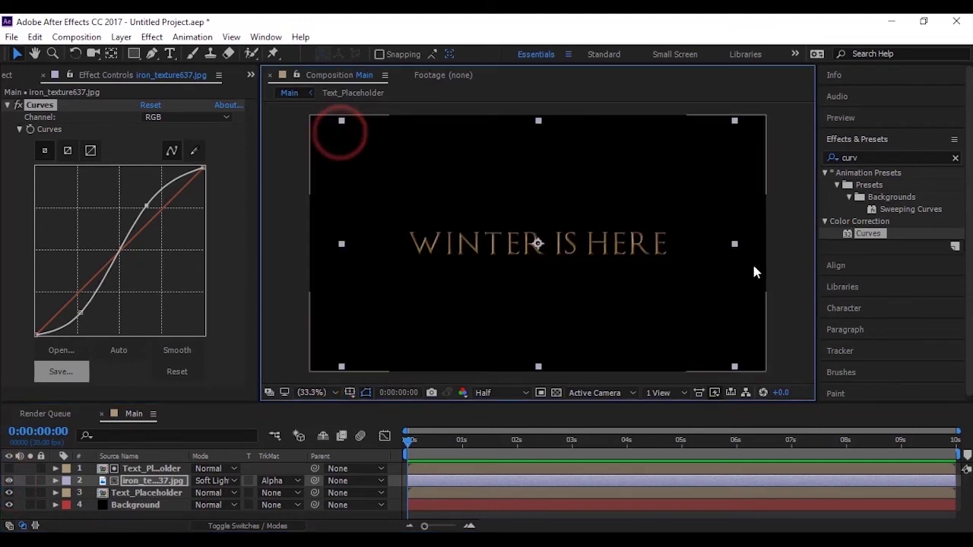
pyautogui.click(781, 279)
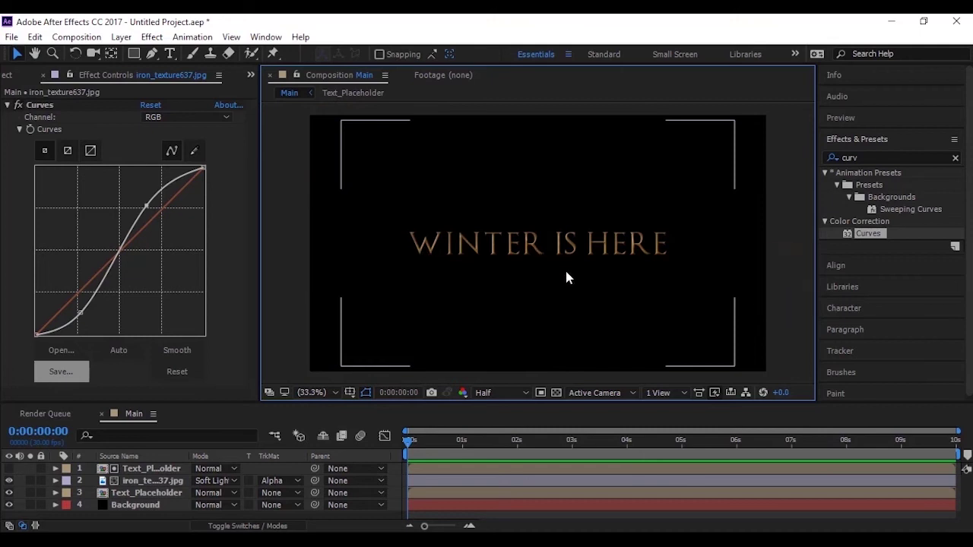
# - Pre-compose both Text_Placeholder layers and the iron texture layer into a composition named "Text_Effects", moving all attributes into it
pyautogui.click(154, 494)
pyautogui.keyDown('ctrl'); pyautogui.click(154, 480); pyautogui.keyUp('ctrl')
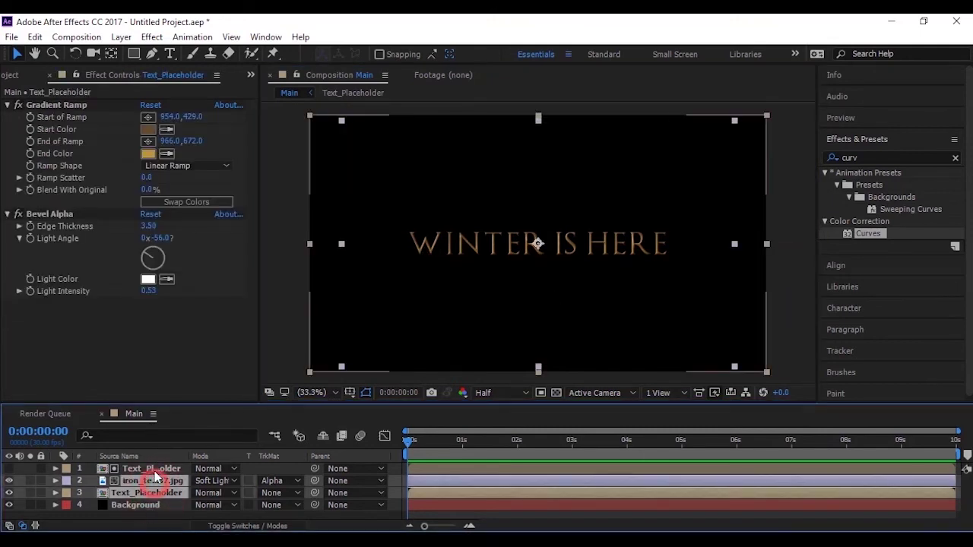
pyautogui.keyDown('ctrl'); pyautogui.click(155, 469); pyautogui.keyUp('ctrl')
pyautogui.rightClick(150, 482)
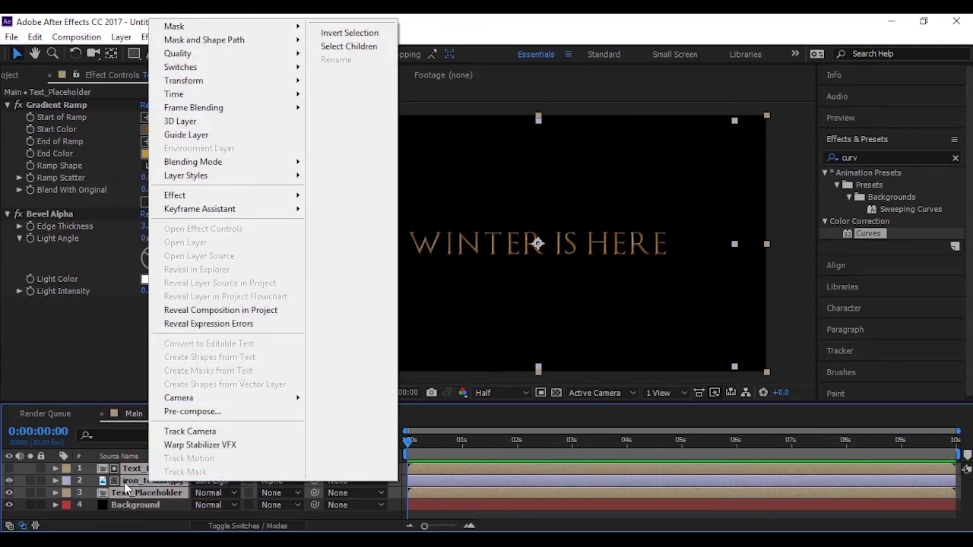
pyautogui.click(192, 411)
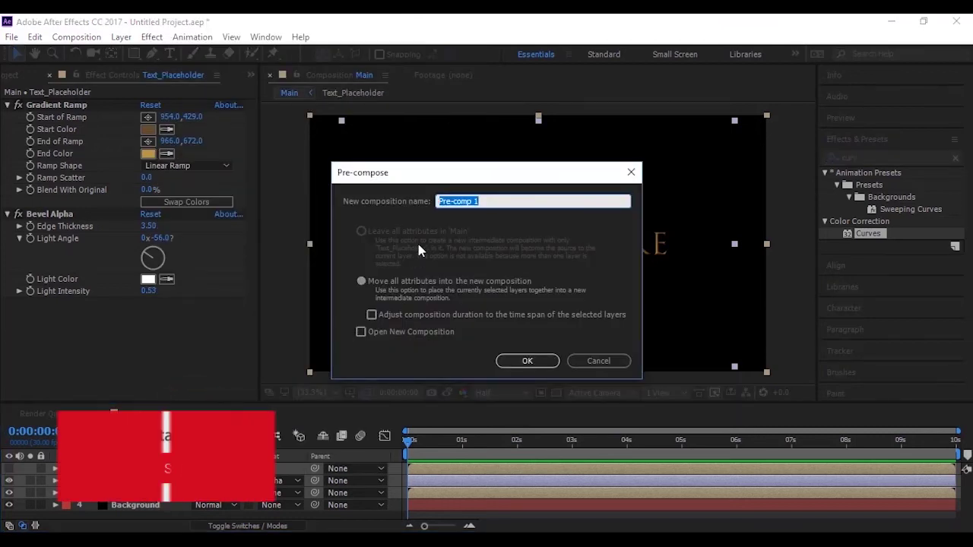
pyautogui.write('Te')
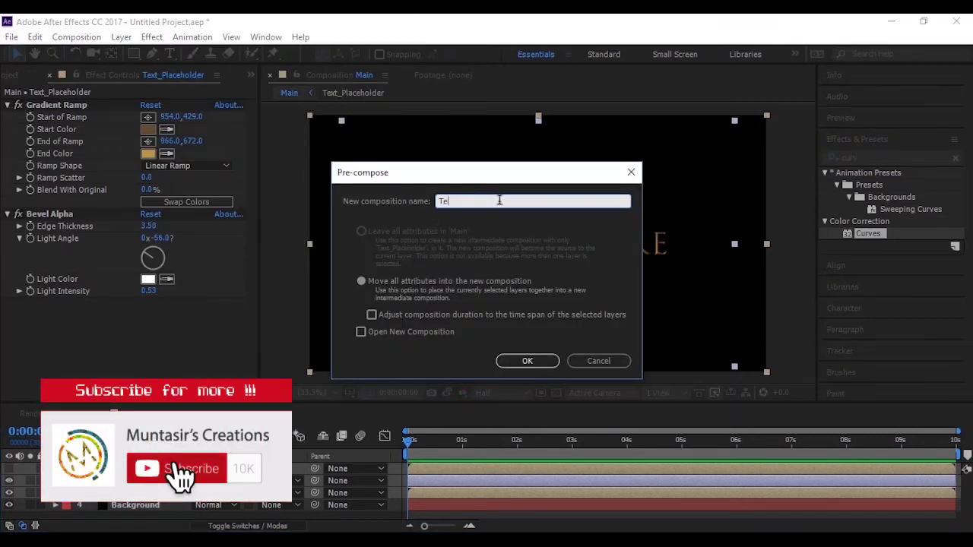
pyautogui.write('xt_')
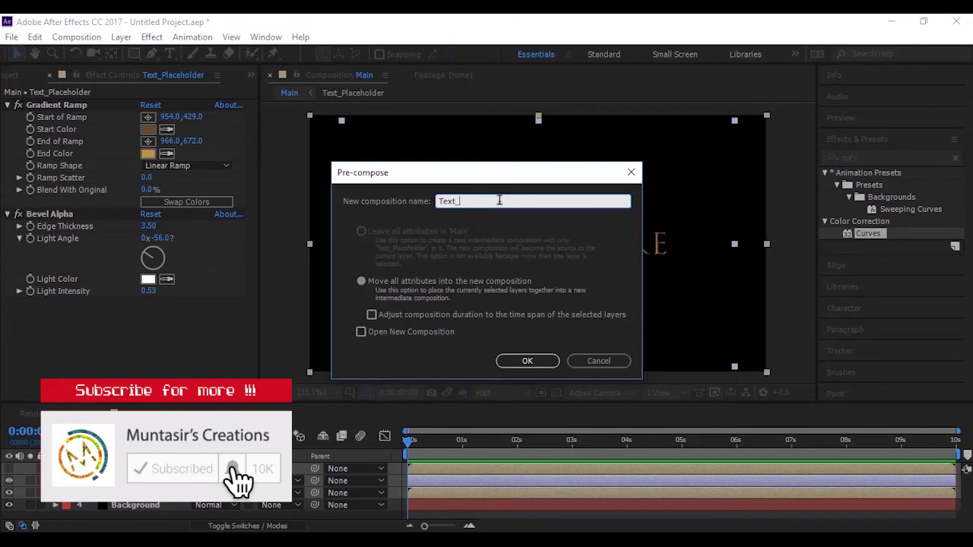
pyautogui.write('Main')
pyautogui.press('BackSpace')
pyautogui.press('BackSpace')
pyautogui.write('Effects')
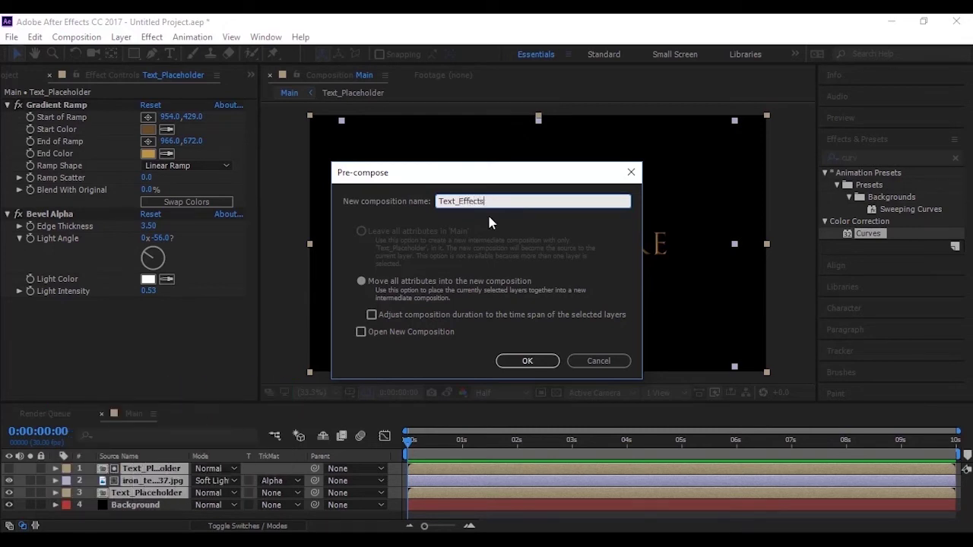
pyautogui.click(529, 365)
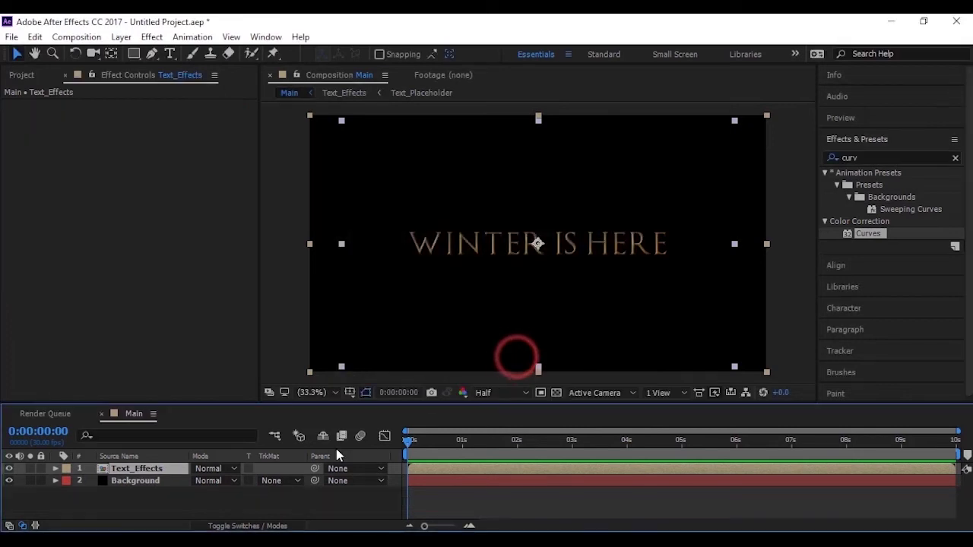
pyautogui.click(263, 512)
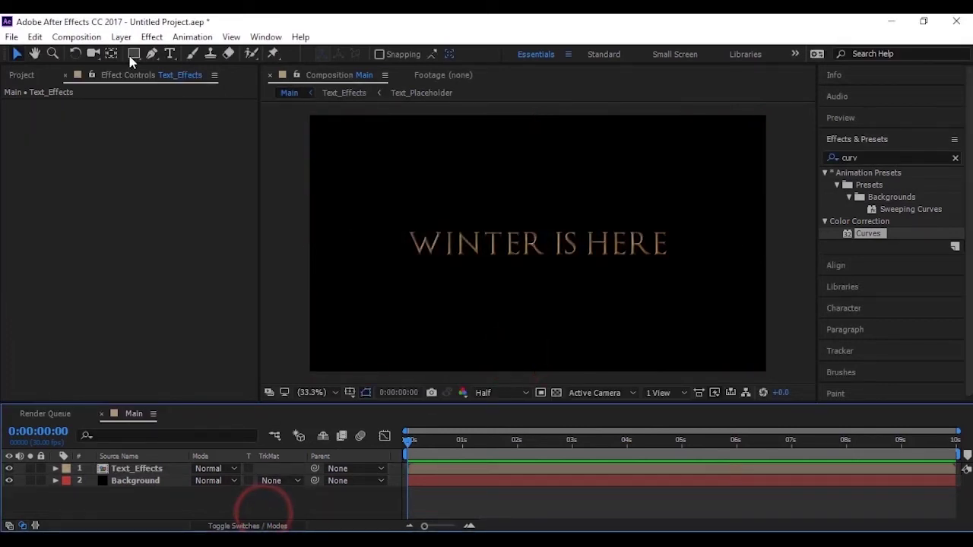
# - Create a new composition named "Transition"
pyautogui.click(73, 37)
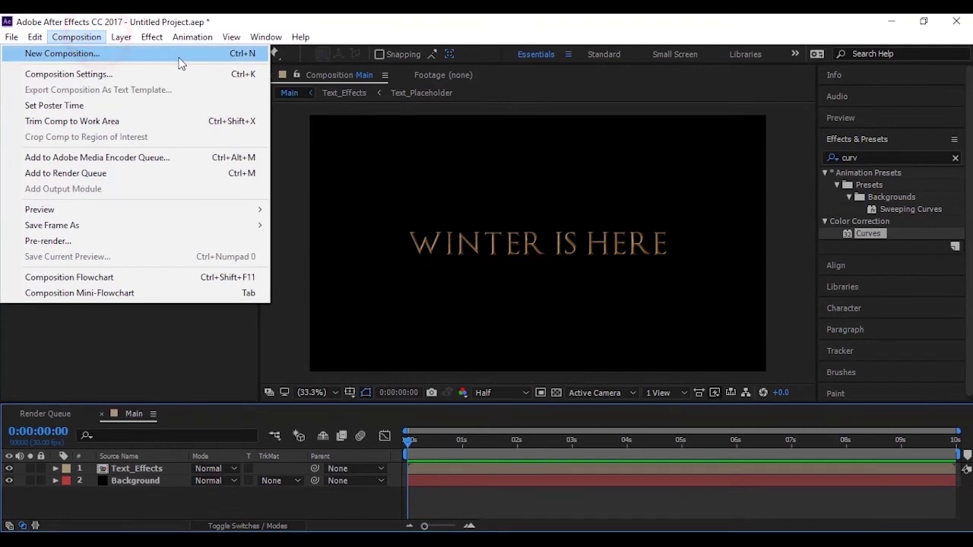
pyautogui.click(225, 55)
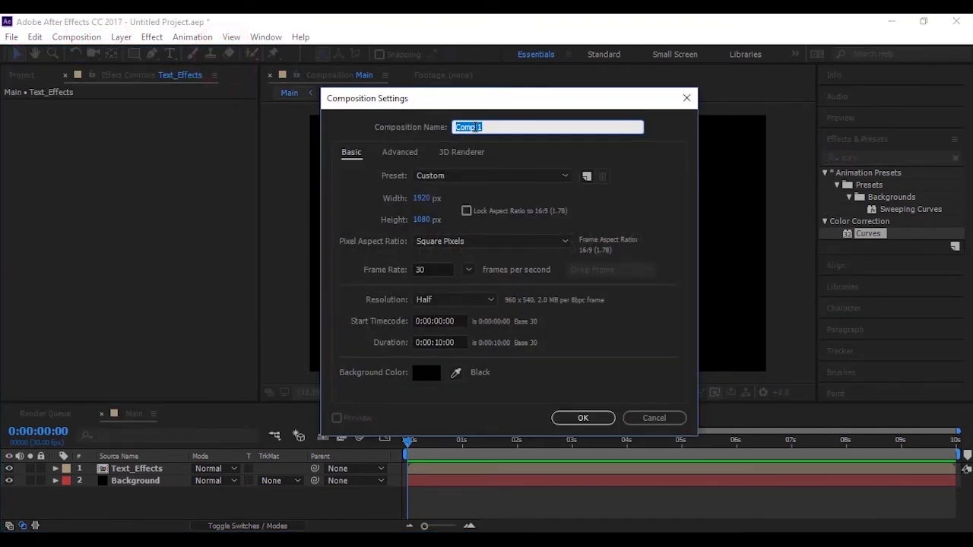
pyautogui.tripleClick(503, 125)
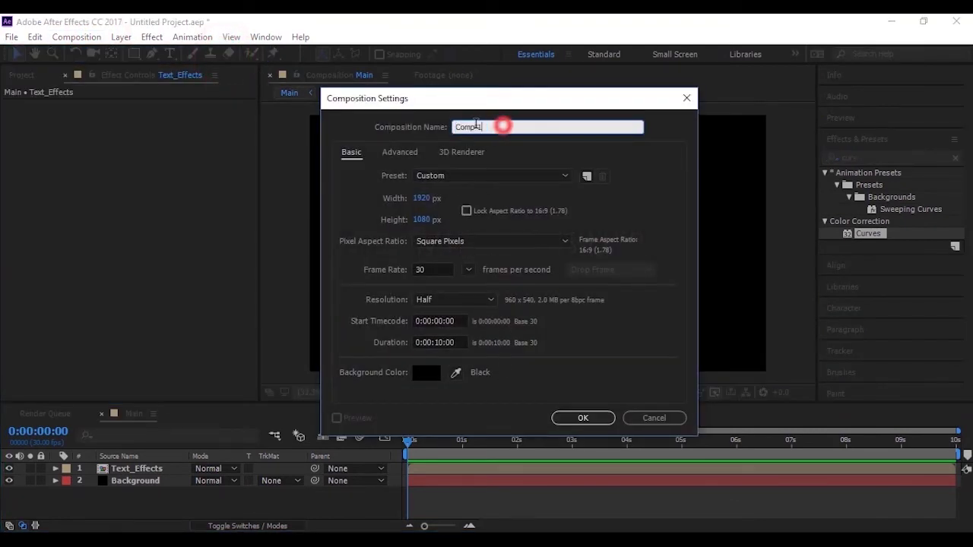
pyautogui.press('BackSpace')
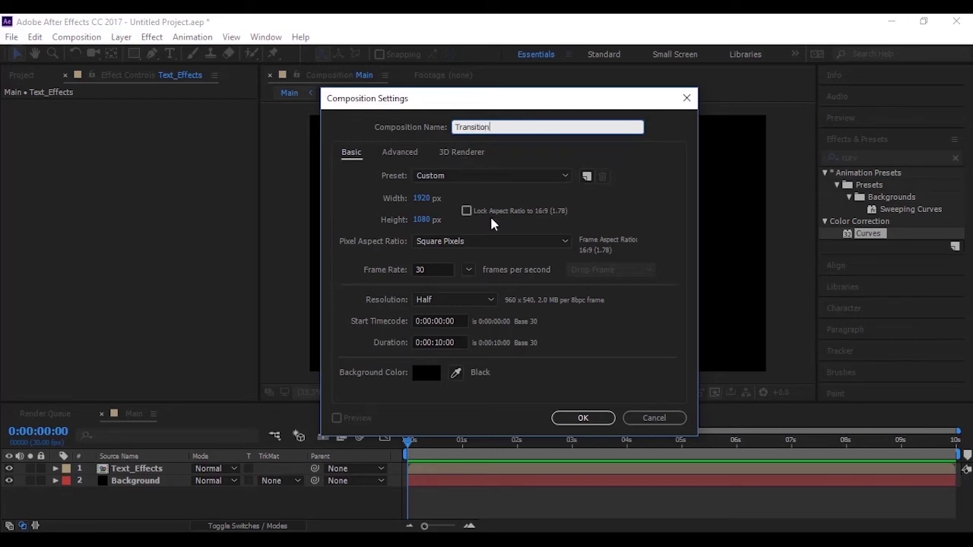
pyautogui.click(583, 419)
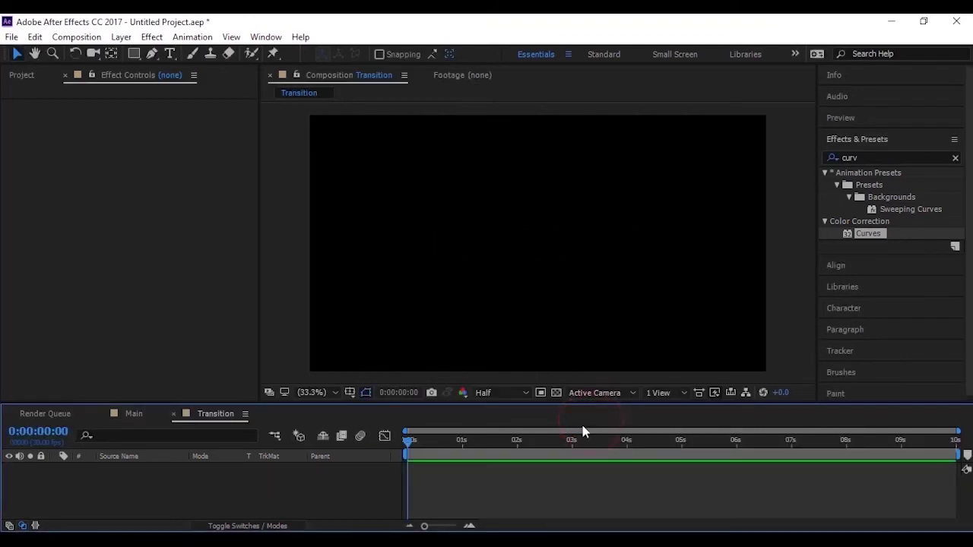
# - Add a black composition-sized solid named "Fractal Noise" to the Transition composition
pyautogui.click(122, 37)
pyautogui.moveTo(312, 37)
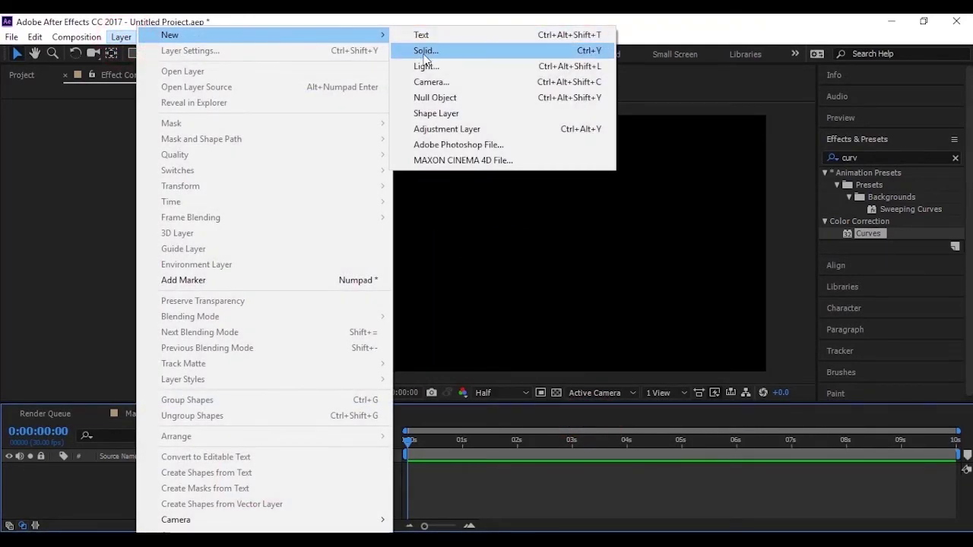
pyautogui.click(464, 52)
pyautogui.moveTo(431, 167); pyautogui.dragTo(343, 166)
pyautogui.write('Fractal Noise')
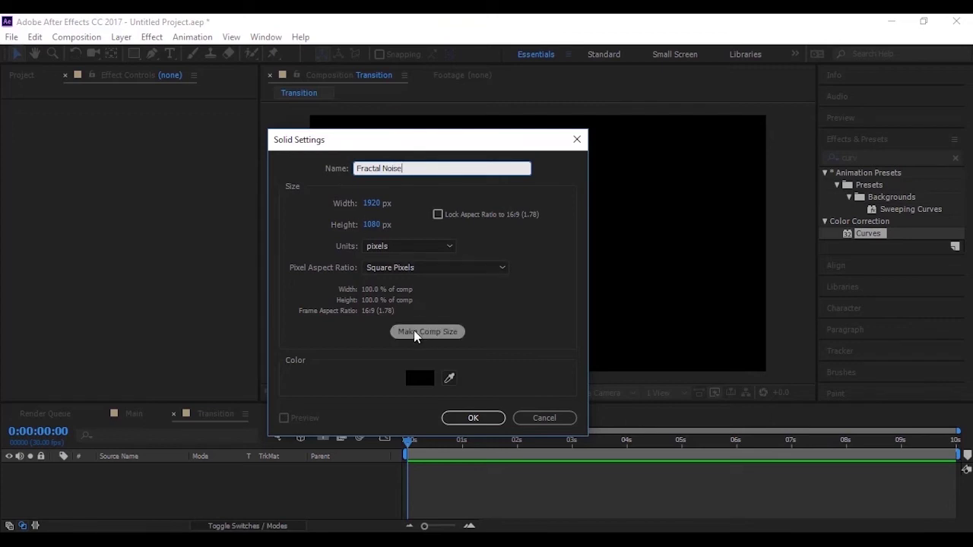
pyautogui.click(417, 333)
pyautogui.click(492, 420)
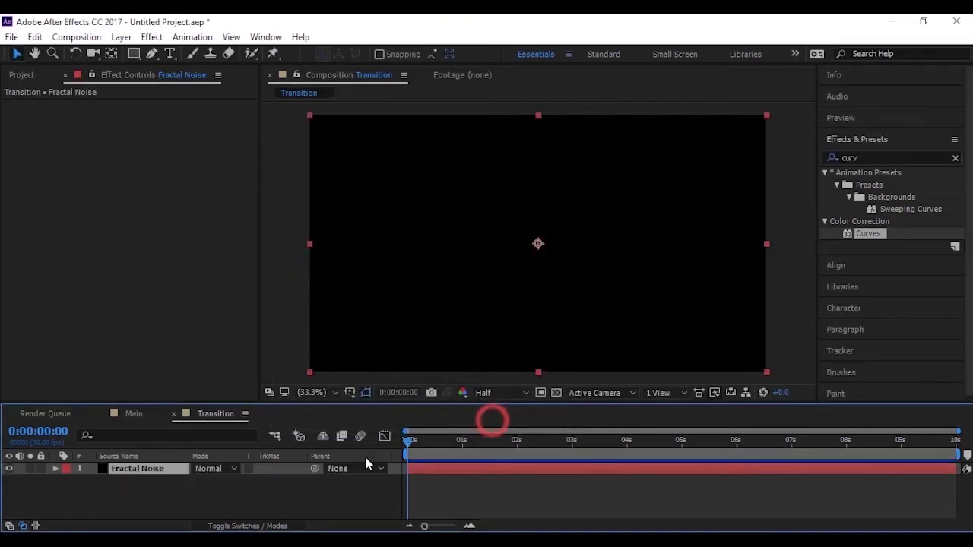
pyautogui.click(170, 491)
# - Find the Fractal Noise effect and apply it to the Fractal Noise solid
pyautogui.click(954, 157)
pyautogui.click(922, 158)
pyautogui.write('fr')
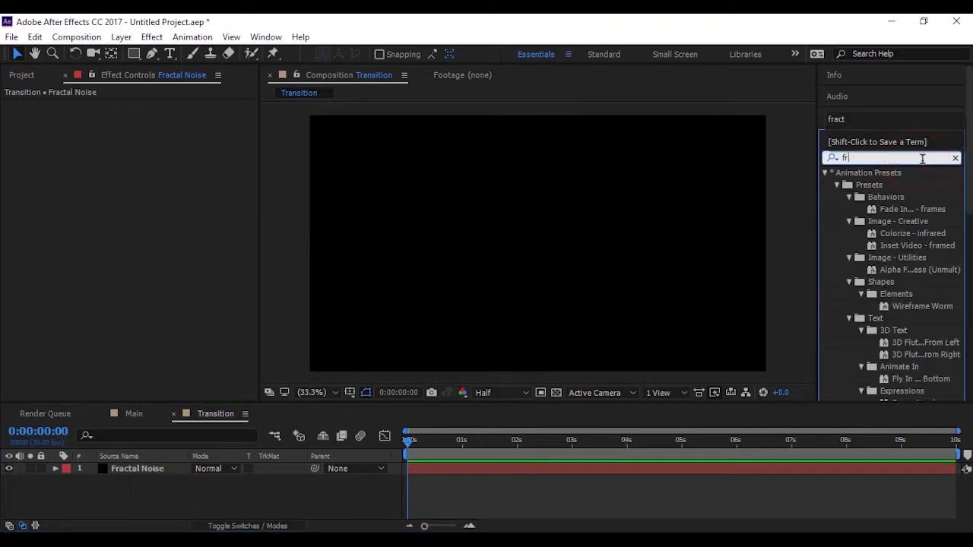
pyautogui.write('actal noise')
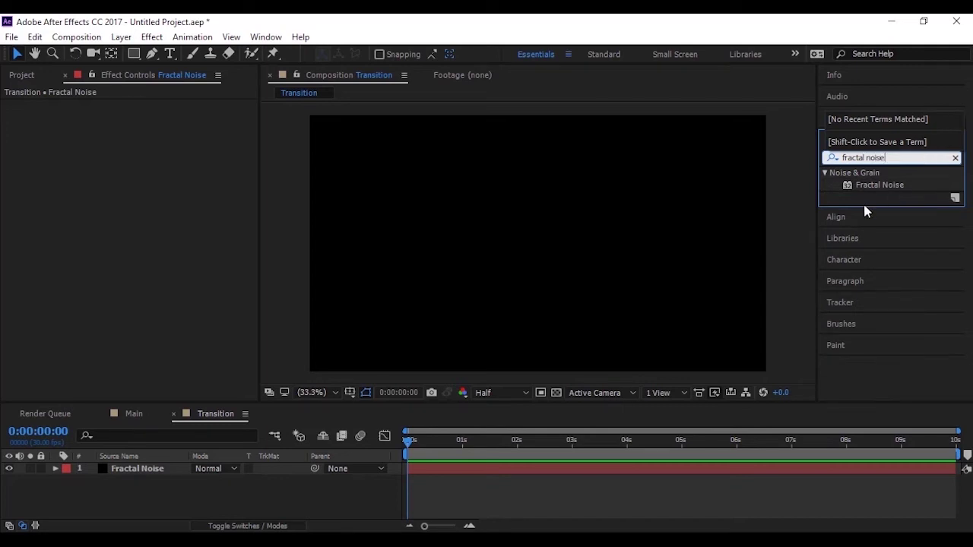
pyautogui.moveTo(900, 191); pyautogui.dragTo(179, 475)
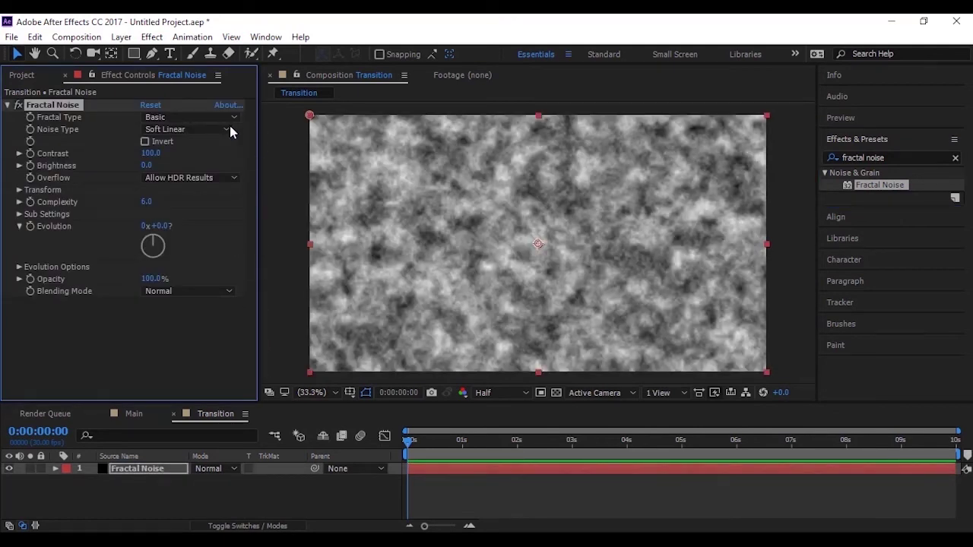
# - Set the effect's Fractal Type to Dynamic Progressive and its Contrast to 410
pyautogui.click(160, 119)
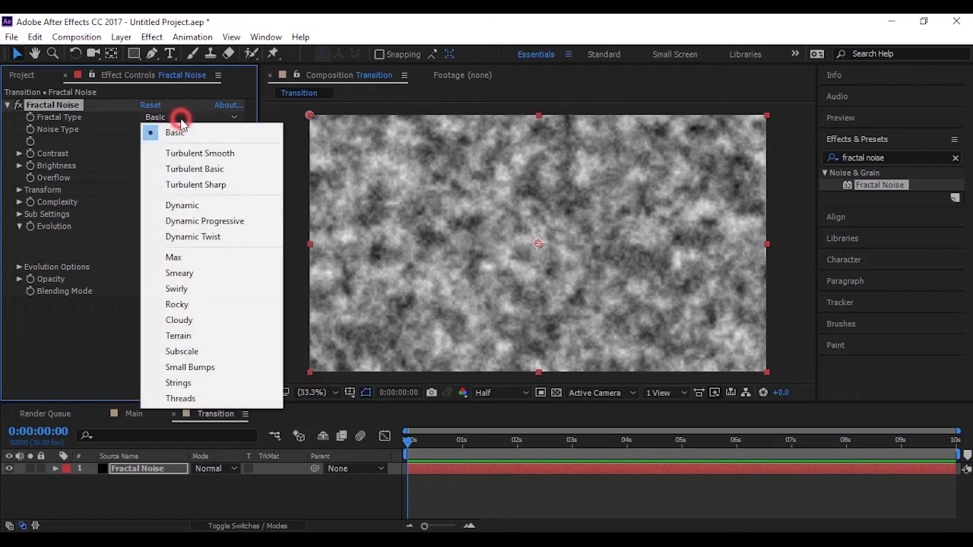
pyautogui.click(228, 222)
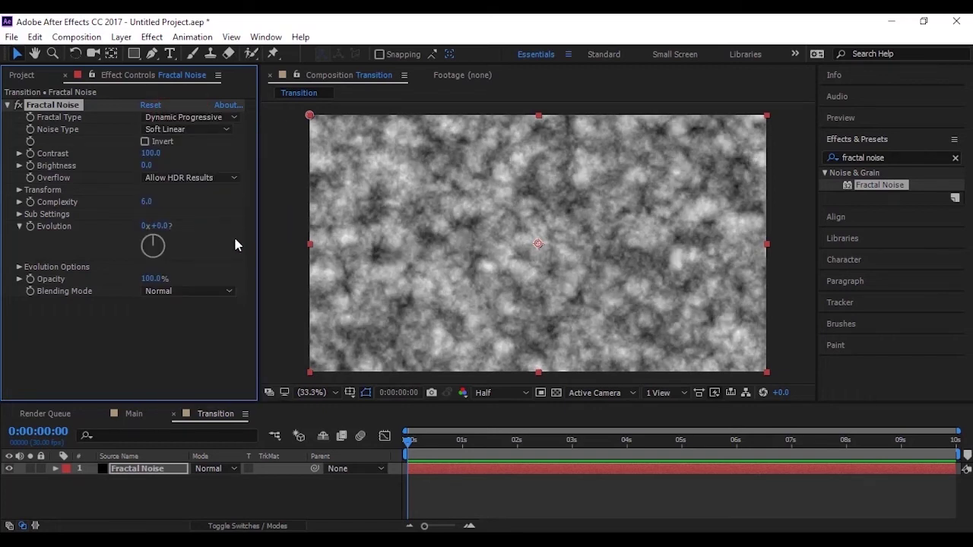
pyautogui.moveTo(154, 156); pyautogui.dragTo(382, 162)
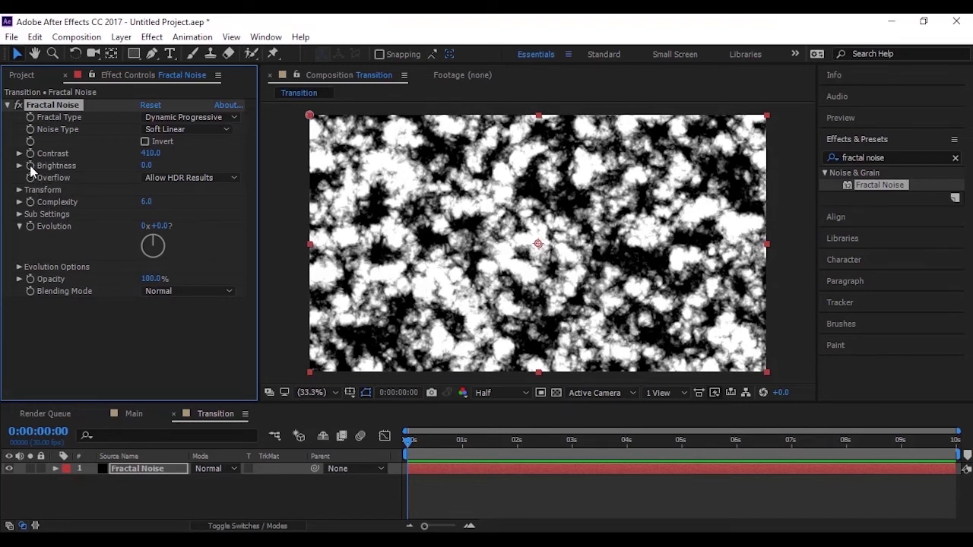
# - Start keyframing the Fractal Noise Brightness at 0:00:00:00 with a value of -288
pyautogui.moveTo(411, 440)
pyautogui.mouseDown()
pyautogui.moveTo(437, 441)
pyautogui.moveTo(393, 441)
pyautogui.mouseUp()
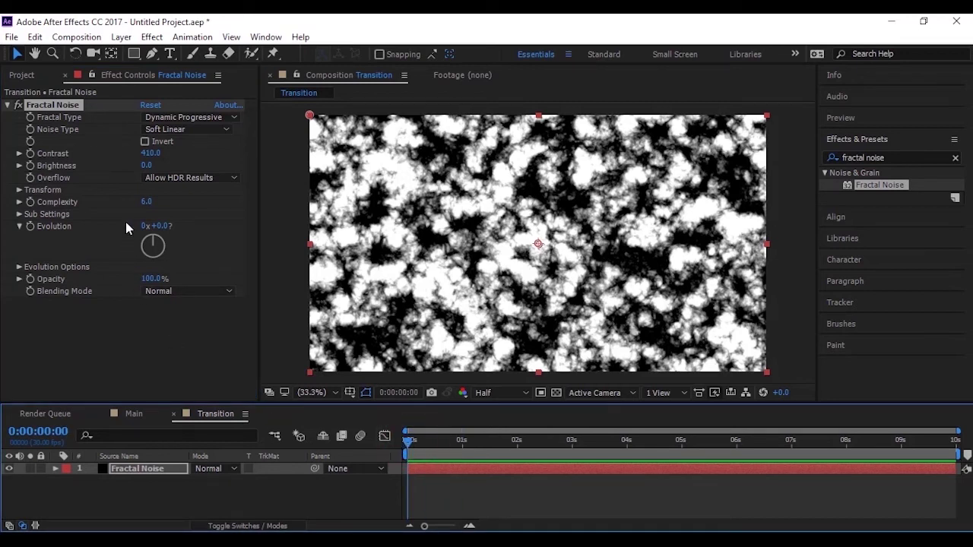
pyautogui.click(32, 165)
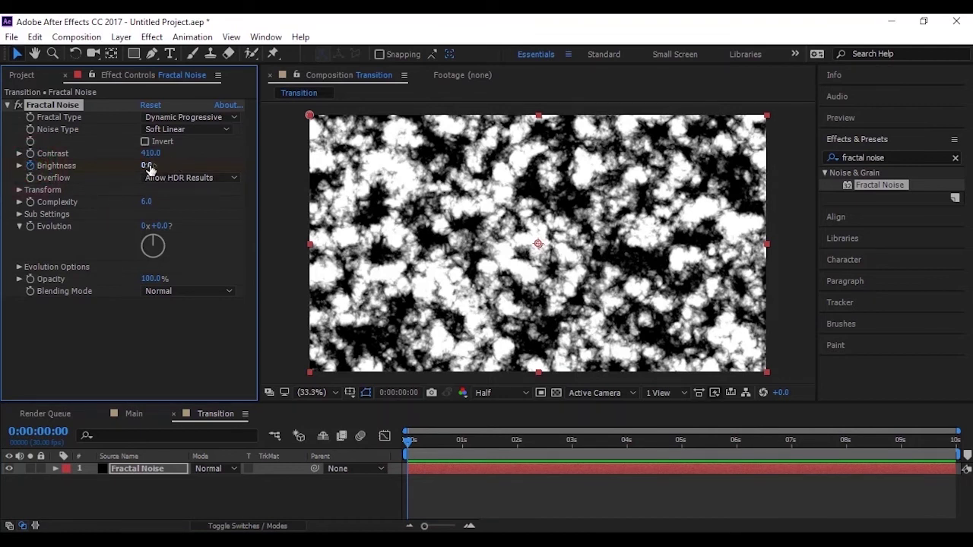
pyautogui.moveTo(149, 167); pyautogui.dragTo(2, 182)
pyautogui.moveTo(150, 167); pyautogui.dragTo(114, 169)
# - Keyframe the Brightness at 287 at 0:00:01:00 and scrub through the transition to check it
pyautogui.moveTo(406, 447); pyautogui.dragTo(460, 485)
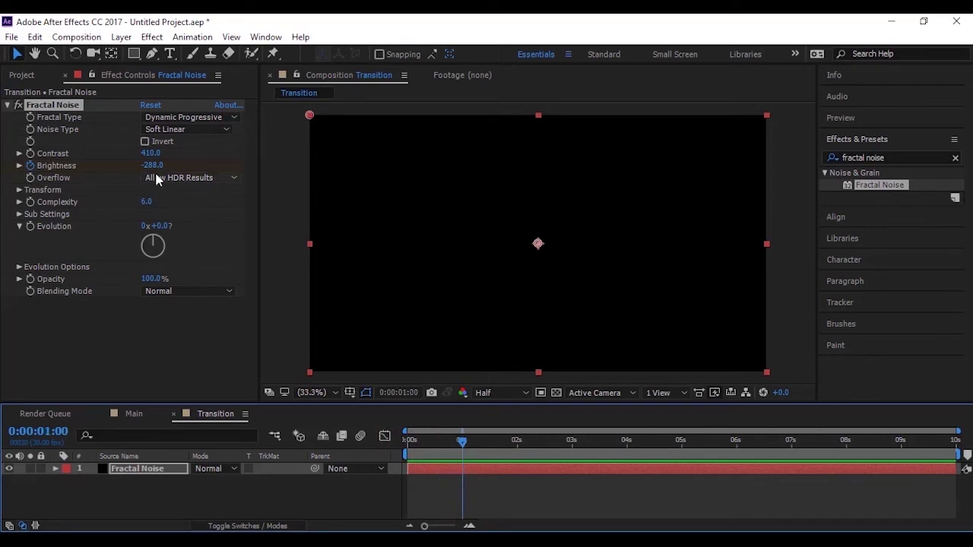
pyautogui.moveTo(152, 167); pyautogui.dragTo(585, 189)
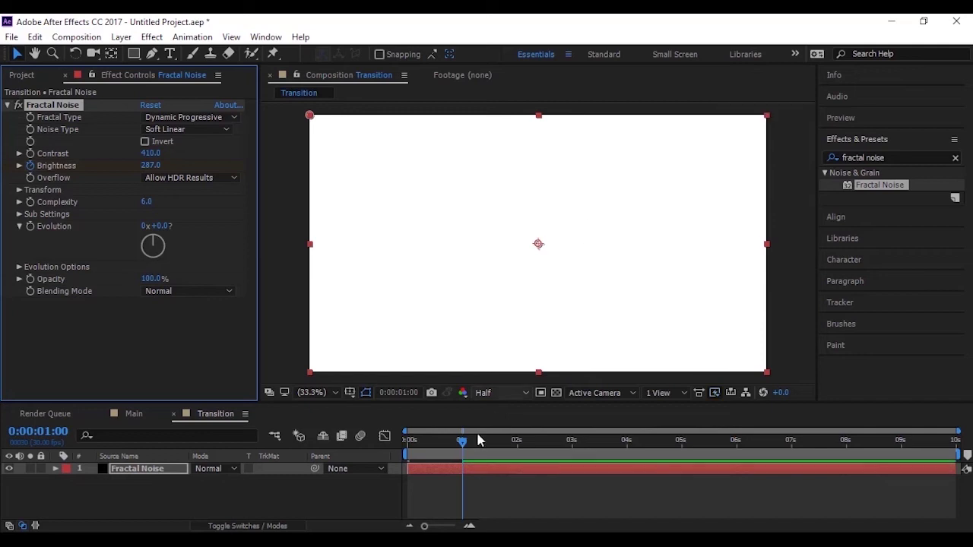
pyautogui.moveTo(463, 442)
pyautogui.mouseDown()
pyautogui.moveTo(402, 443)
pyautogui.moveTo(464, 444)
pyautogui.moveTo(416, 450)
pyautogui.moveTo(454, 445)
pyautogui.mouseUp()
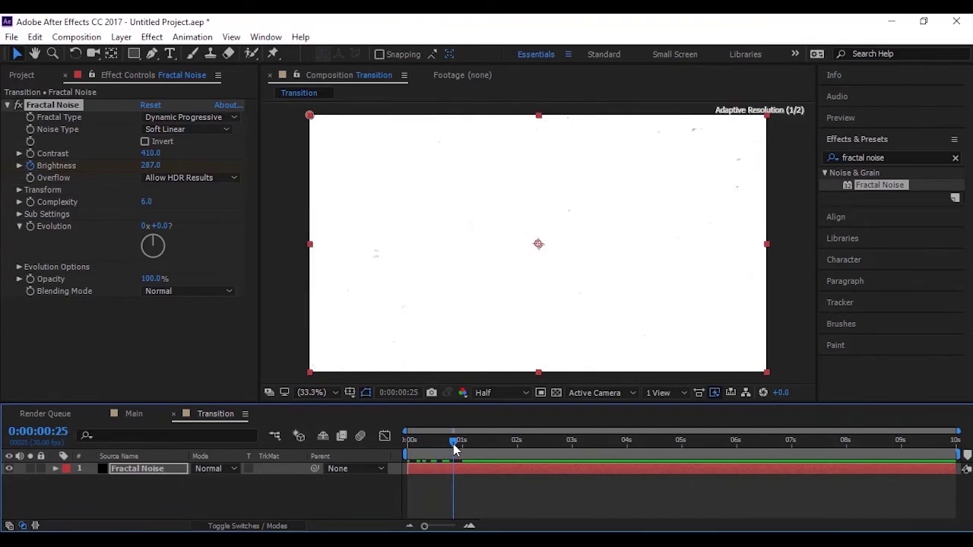
# - Reveal the Fractal Noise layer's keyframes and add a Brightness keyframe at 0:00:04:00 that holds the value 287
pyautogui.click(155, 494)
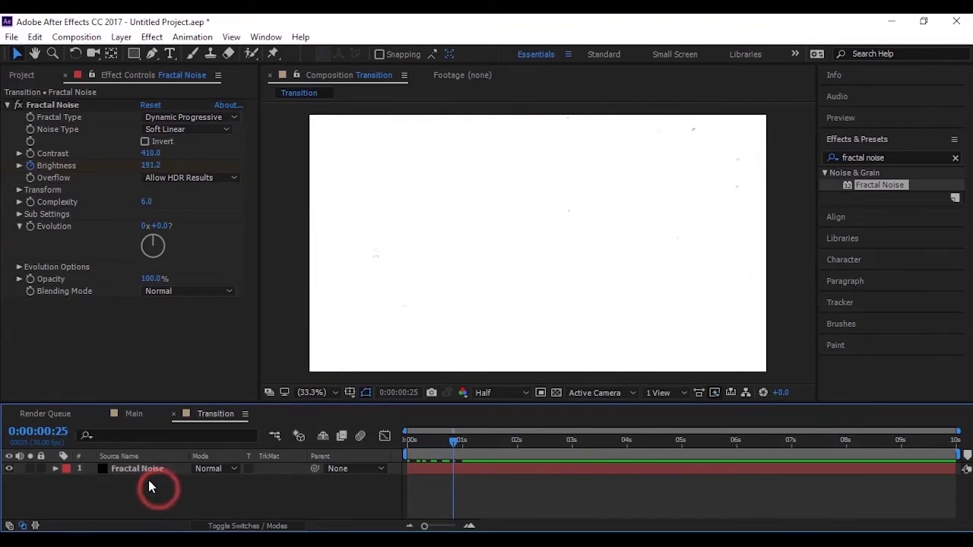
pyautogui.click(148, 473)
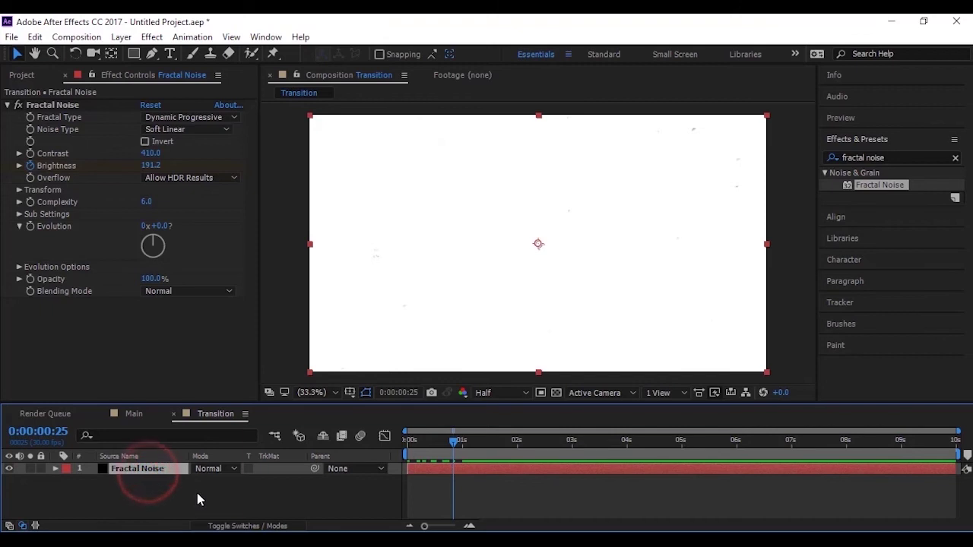
pyautogui.press('u')
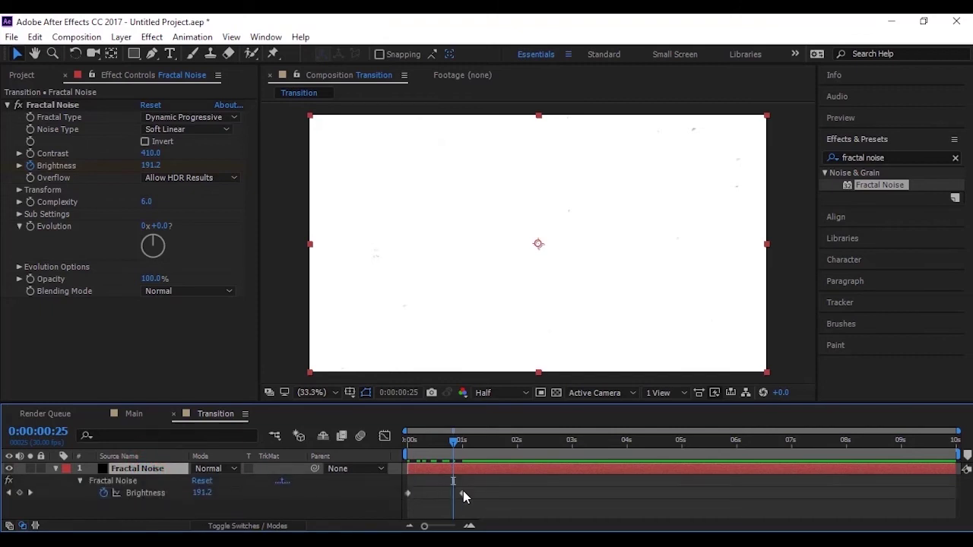
pyautogui.moveTo(453, 444); pyautogui.dragTo(463, 450)
pyautogui.press('space')
pyautogui.moveTo(527, 466); pyautogui.dragTo(625, 482)
pyautogui.click(21, 494)
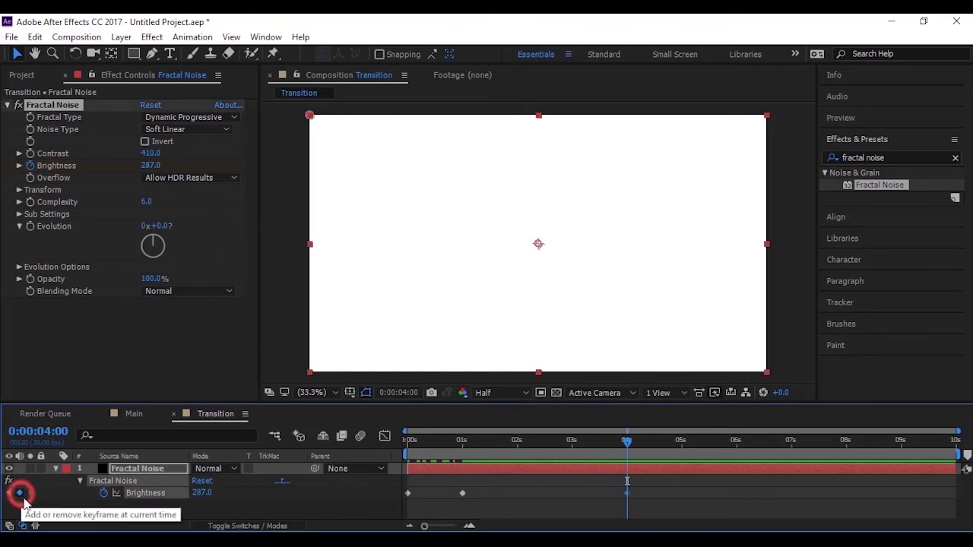
# - Keyframe the Brightness at -274 at 0:00:05:00 and scrub through the animation
pyautogui.moveTo(629, 443); pyautogui.dragTo(683, 489)
pyautogui.click(683, 489)
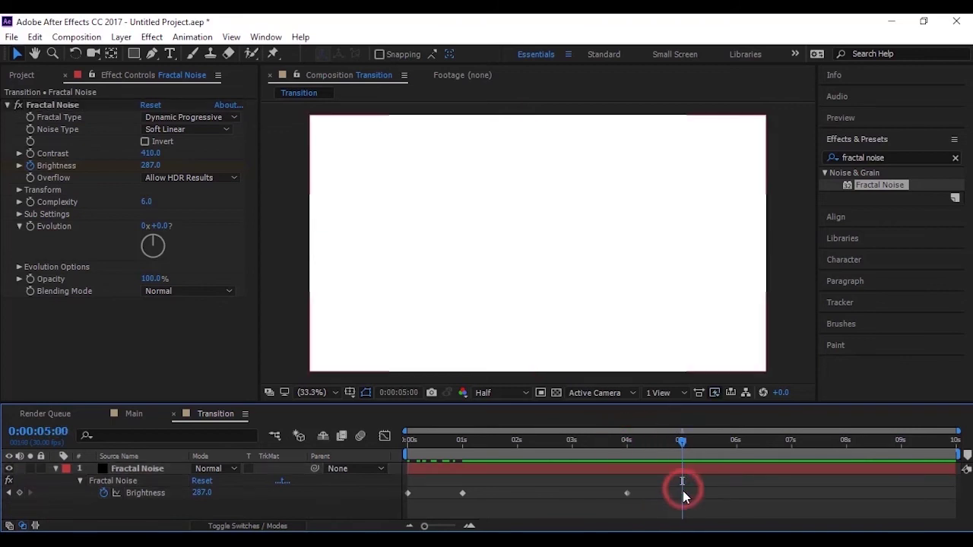
pyautogui.moveTo(152, 167); pyautogui.dragTo(2, 177)
pyautogui.moveTo(151, 166); pyautogui.dragTo(73, 174)
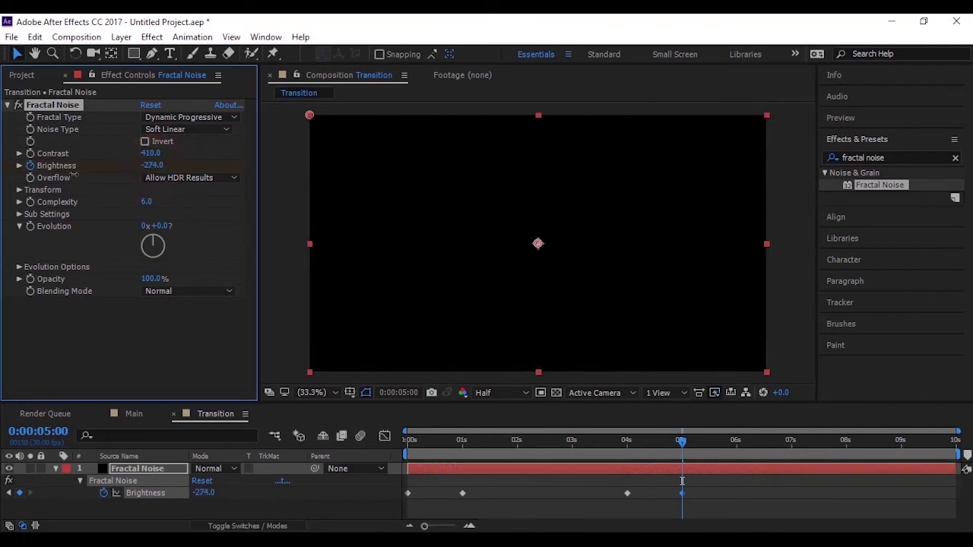
pyautogui.moveTo(438, 444); pyautogui.dragTo(603, 452)
# - Apply Easy Ease to all four Brightness keyframes on the Fractal Noise layer
pyautogui.click(567, 489)
pyautogui.moveTo(735, 482); pyautogui.dragTo(406, 507)
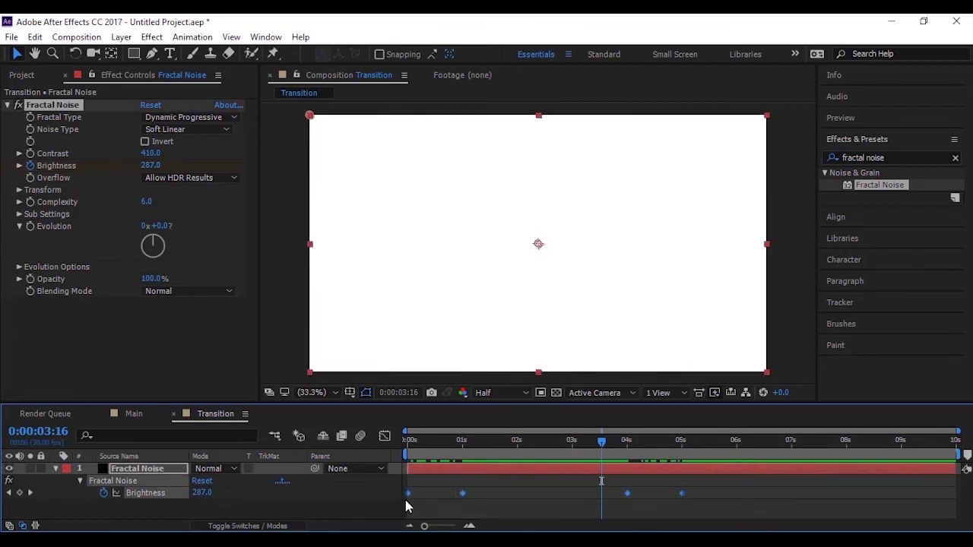
pyautogui.rightClick(462, 497)
pyautogui.moveTo(522, 492)
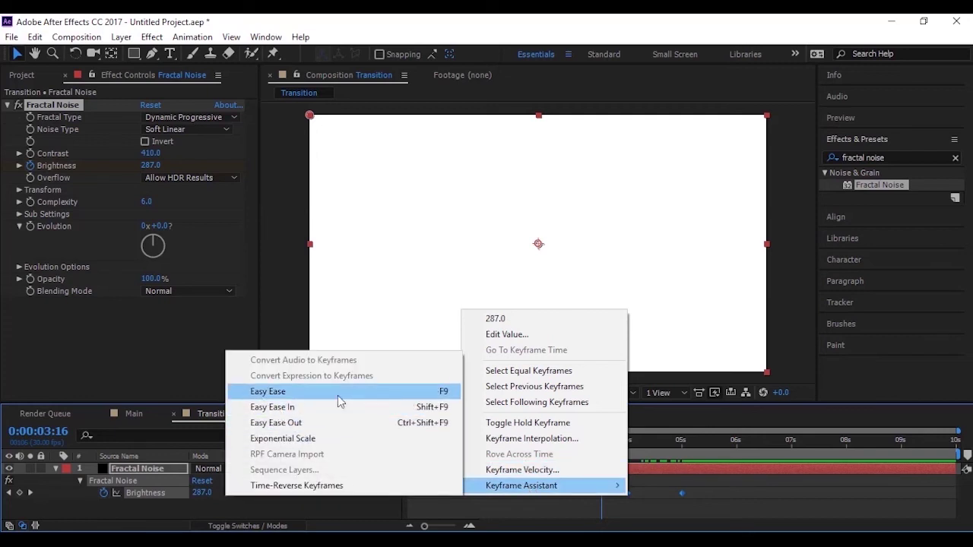
pyautogui.click(364, 393)
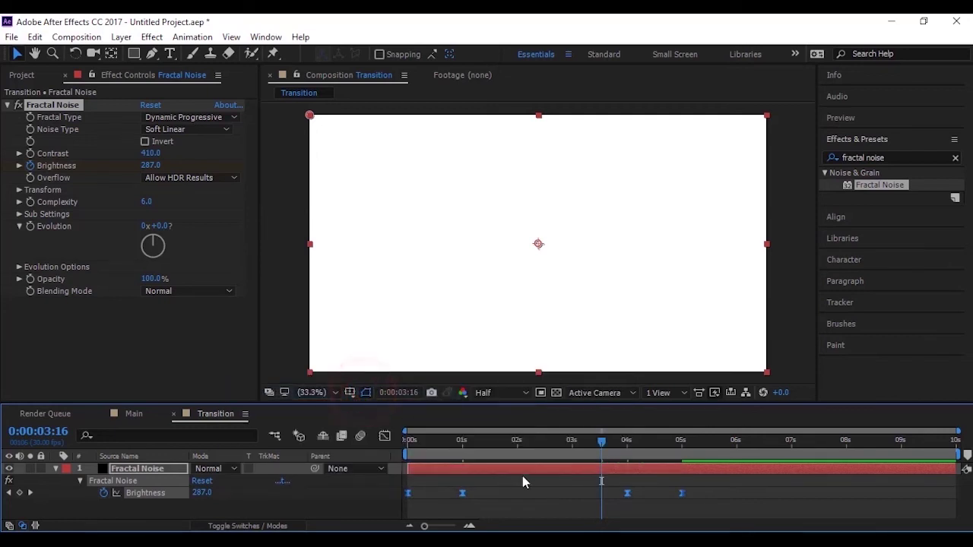
# - Play the eased noise transition from the start and scrub through its fade-in and fade-out
pyautogui.click(523, 474)
pyautogui.moveTo(471, 445); pyautogui.dragTo(408, 441)
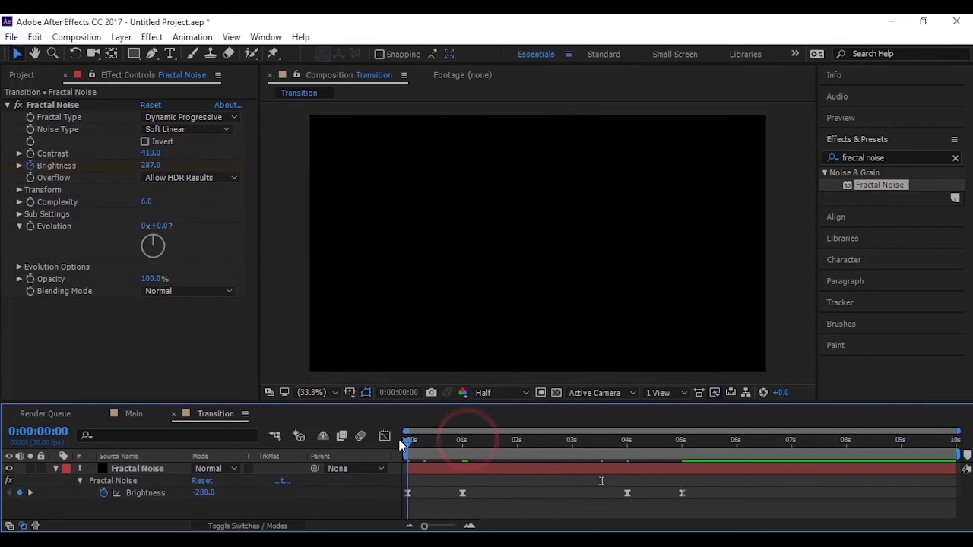
pyautogui.press('space')
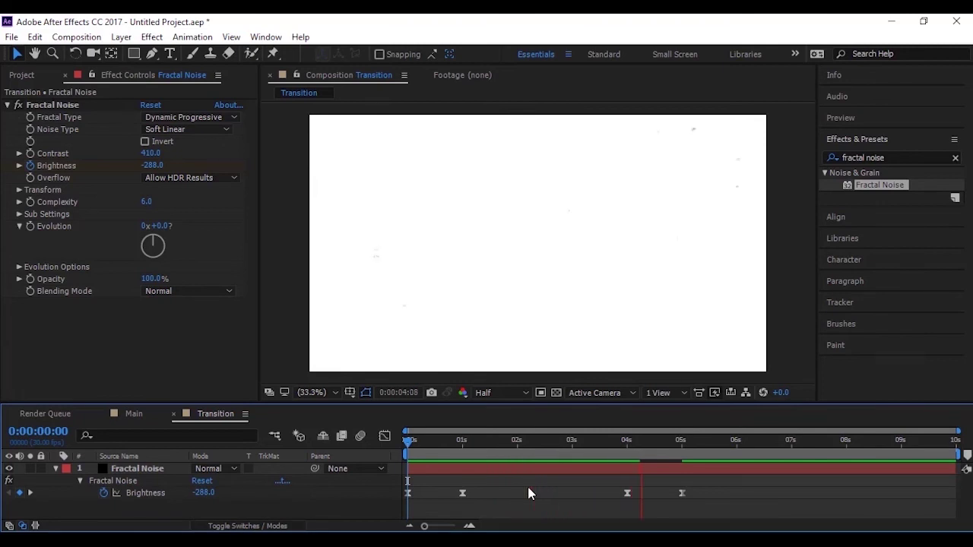
pyautogui.moveTo(656, 439)
pyautogui.mouseDown()
pyautogui.moveTo(616, 439)
pyautogui.moveTo(673, 440)
pyautogui.mouseUp()
pyautogui.moveTo(461, 445)
pyautogui.mouseDown()
pyautogui.moveTo(445, 445)
pyautogui.moveTo(470, 445)
pyautogui.mouseUp()
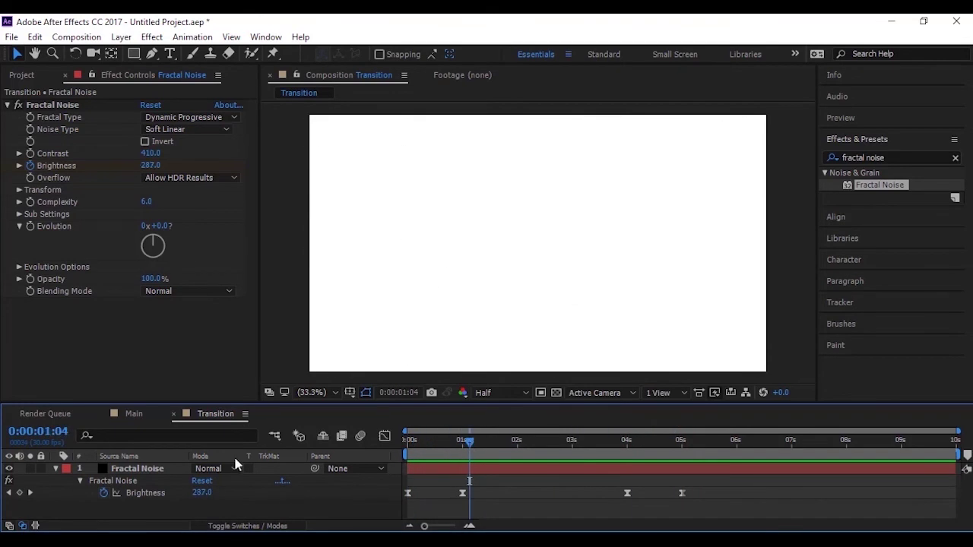
# - Collapse the Fractal Noise layer and add the Transition composition to Main above the Text_Effects layer
pyautogui.click(55, 469)
pyautogui.click(161, 493)
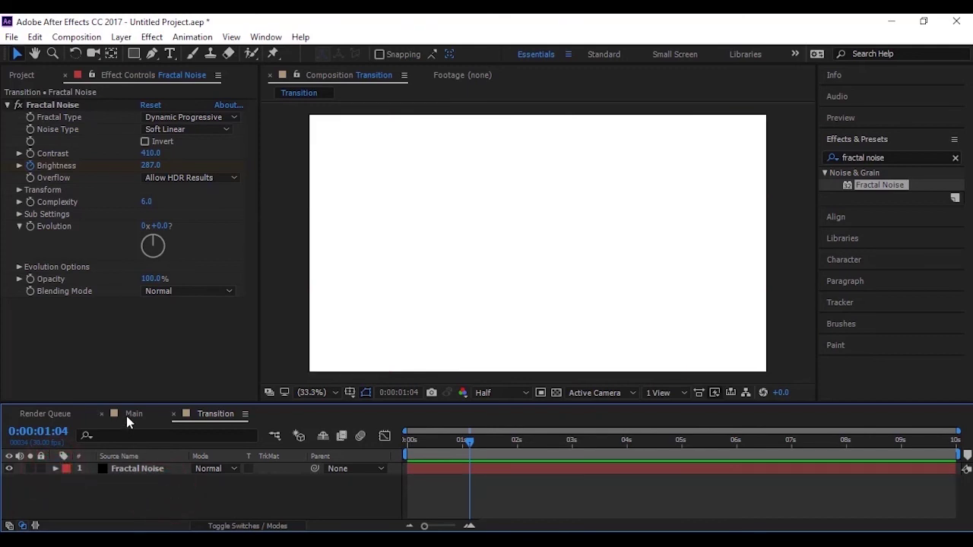
pyautogui.click(126, 415)
pyautogui.click(183, 503)
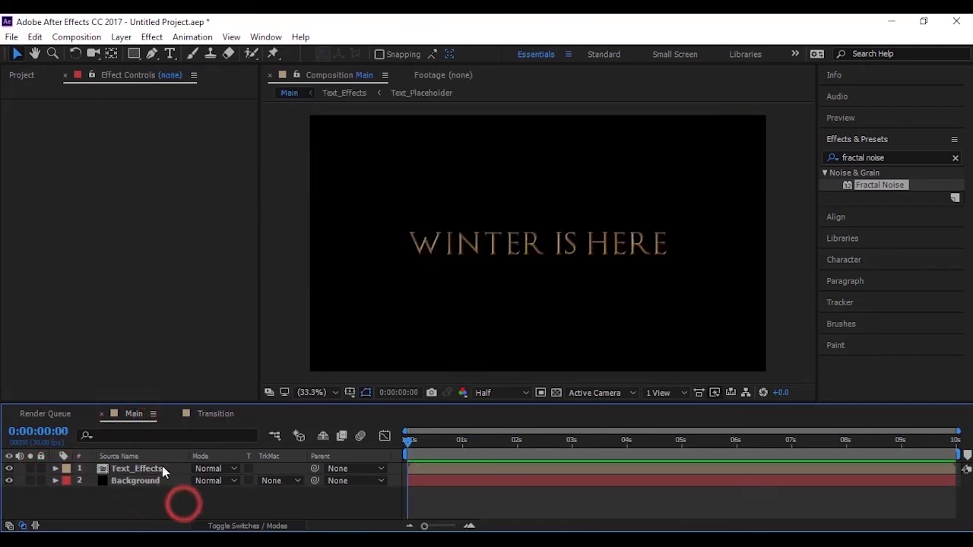
pyautogui.click(18, 75)
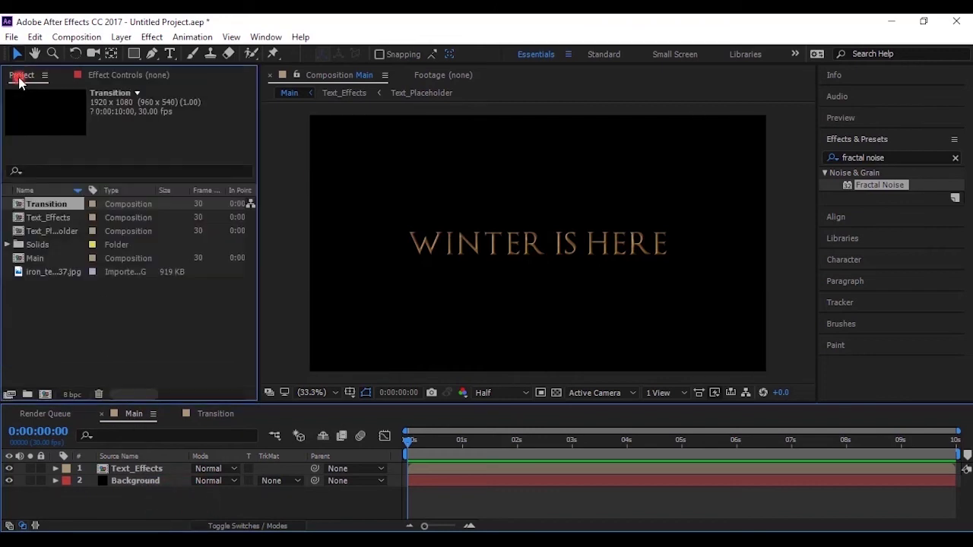
pyautogui.click(72, 321)
pyautogui.moveTo(48, 205); pyautogui.dragTo(156, 468)
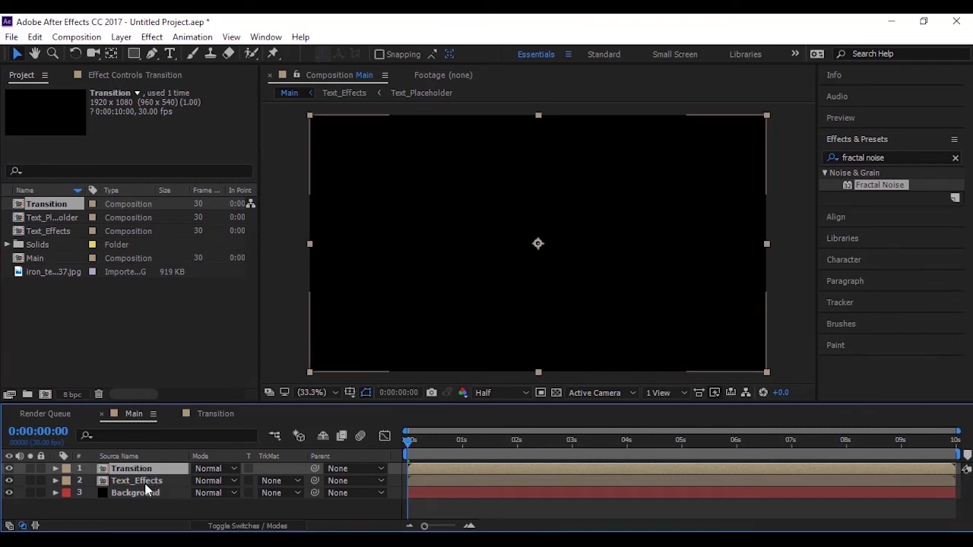
# - Set the track matte of the Text_Effects layer to Luma Matte "Transition"
pyautogui.click(136, 483)
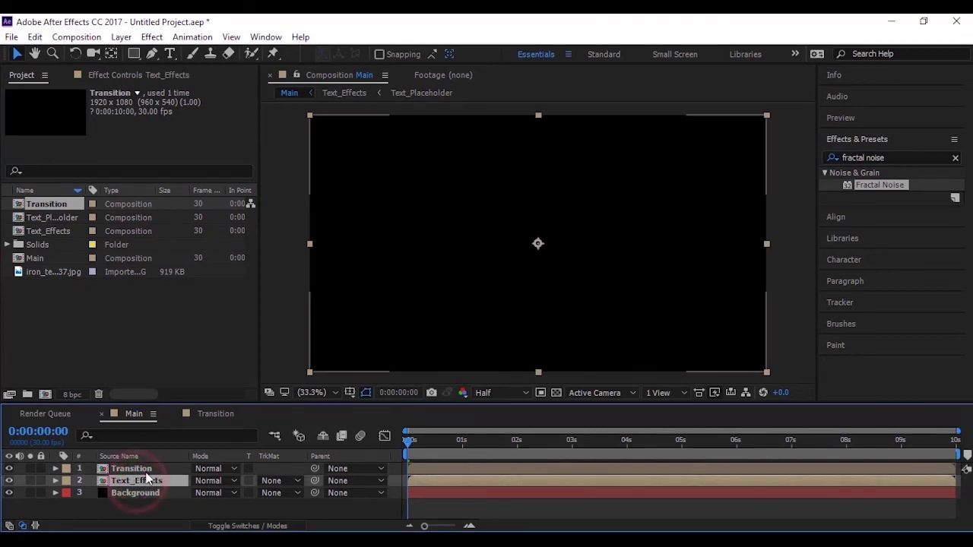
pyautogui.click(266, 524)
pyautogui.click(266, 523)
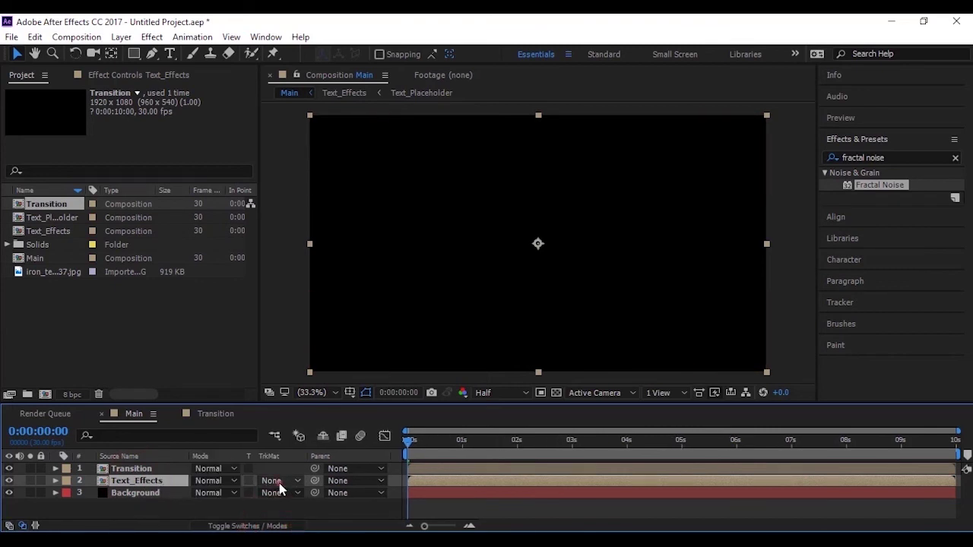
pyautogui.click(278, 482)
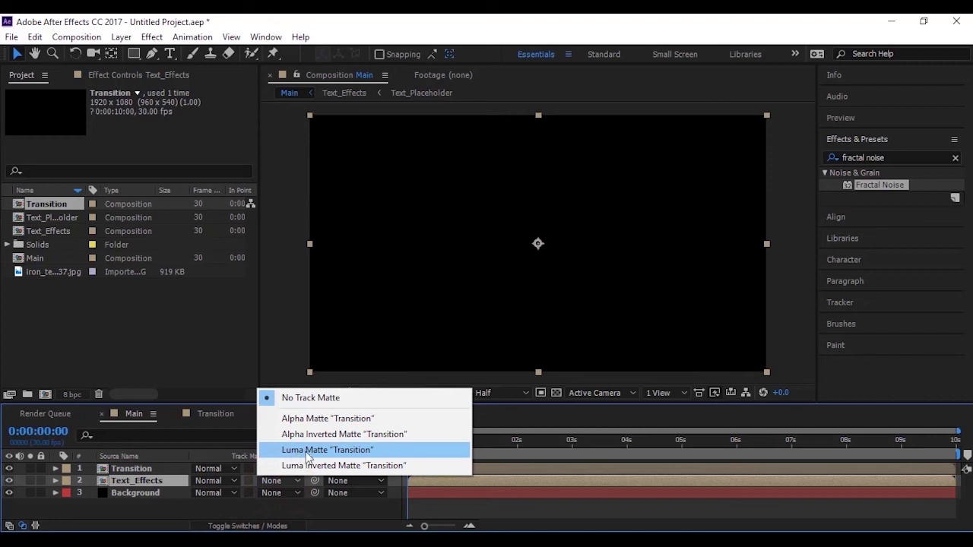
pyautogui.click(307, 454)
# - Play and scrub through the Main composition to check how the noise matte reveals the title
pyautogui.moveTo(409, 446); pyautogui.dragTo(430, 444)
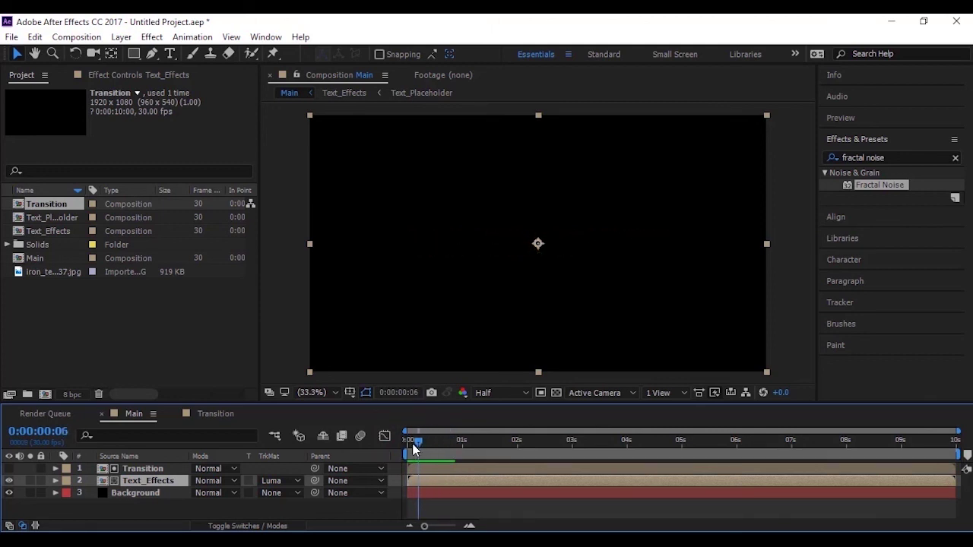
pyautogui.press('space')
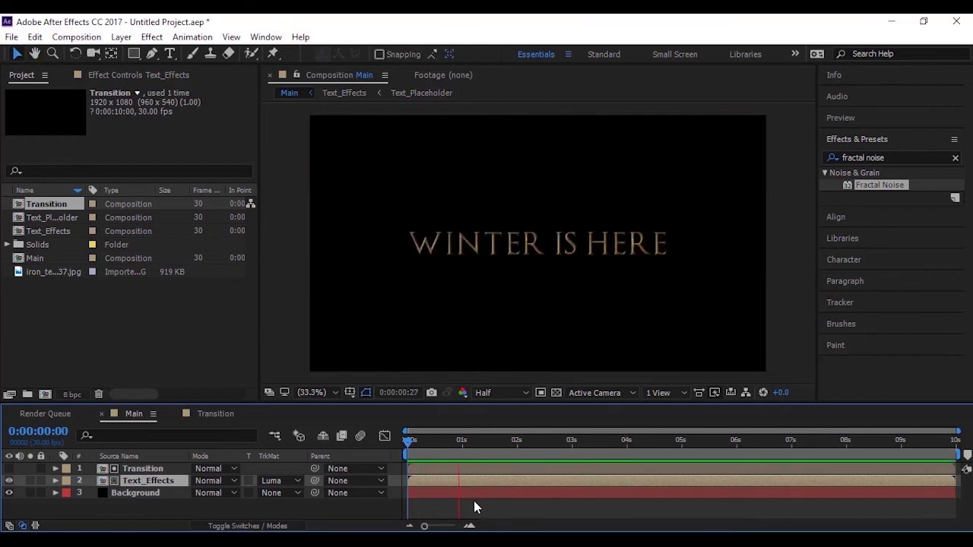
pyautogui.moveTo(449, 444); pyautogui.dragTo(401, 442)
pyautogui.press('space')
pyautogui.moveTo(541, 440); pyautogui.dragTo(450, 497)
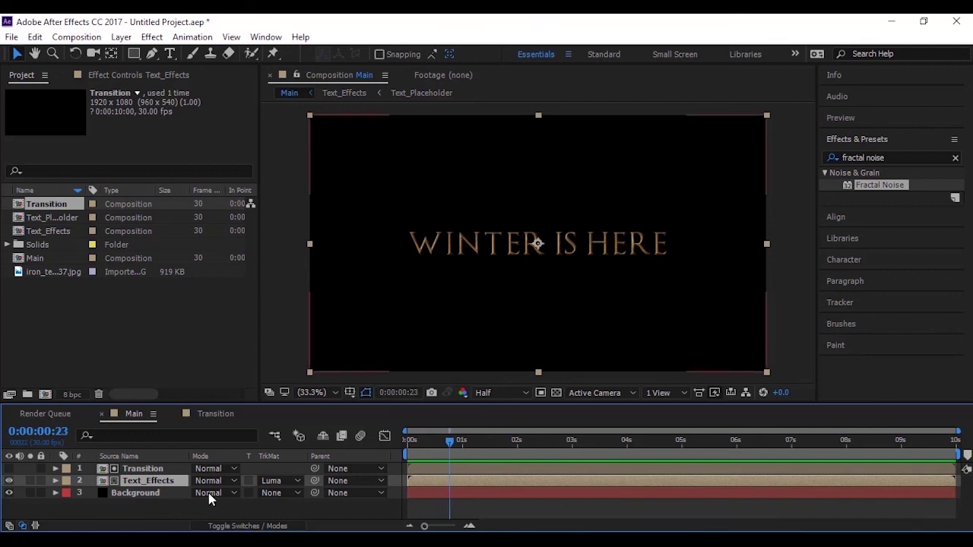
# - Open the Text_Effects composition and add a new adjustment layer at the top of its layer stack
pyautogui.doubleClick(157, 484)
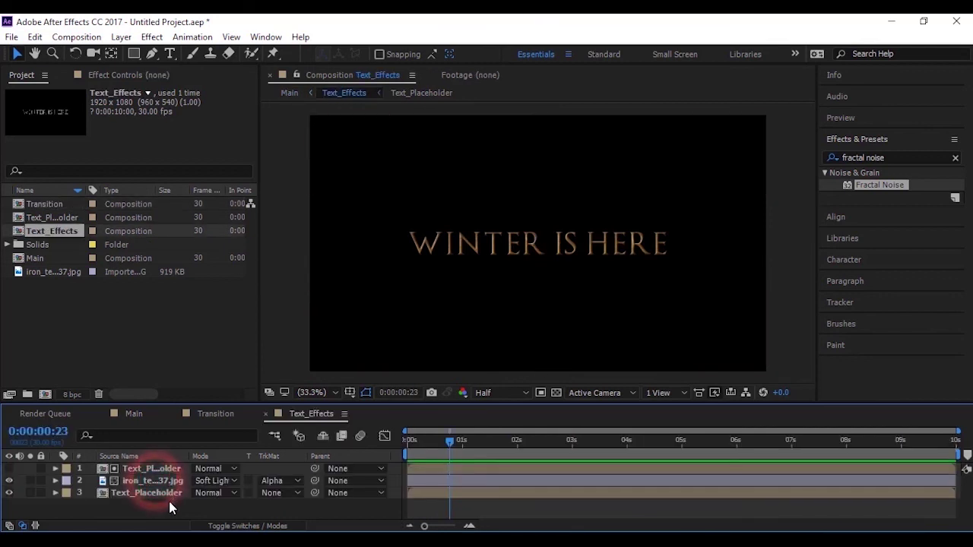
pyautogui.rightClick(170, 501)
pyautogui.click(203, 369)
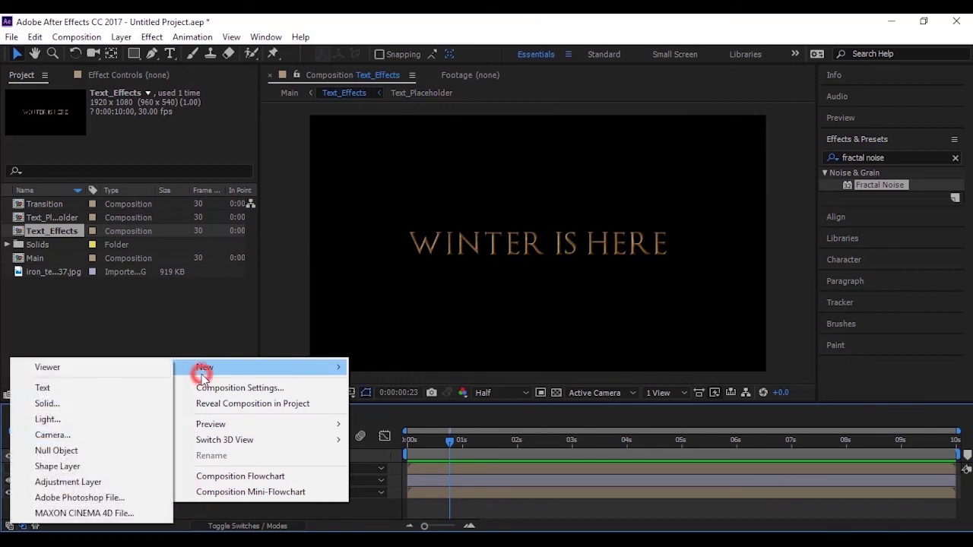
pyautogui.click(72, 482)
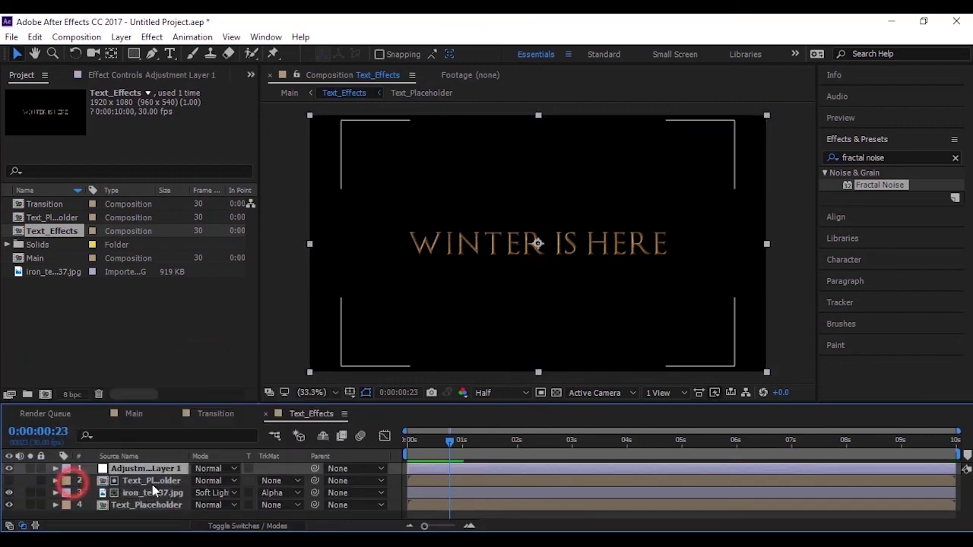
# - Apply the Curves effect to the adjustment layer and shape its RGB curve into an S, with darker shadows and brighter highlights
pyautogui.click(954, 158)
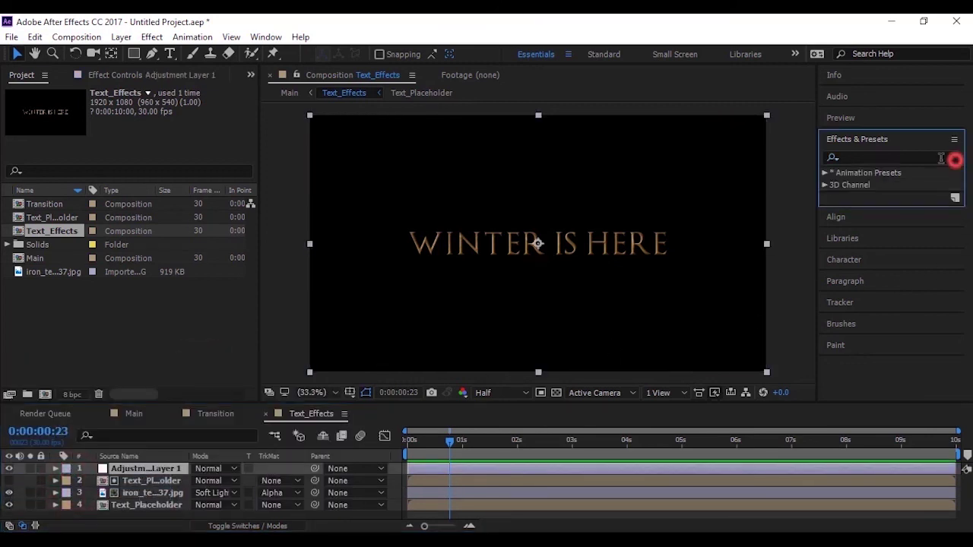
pyautogui.click(935, 157)
pyautogui.write('curves')
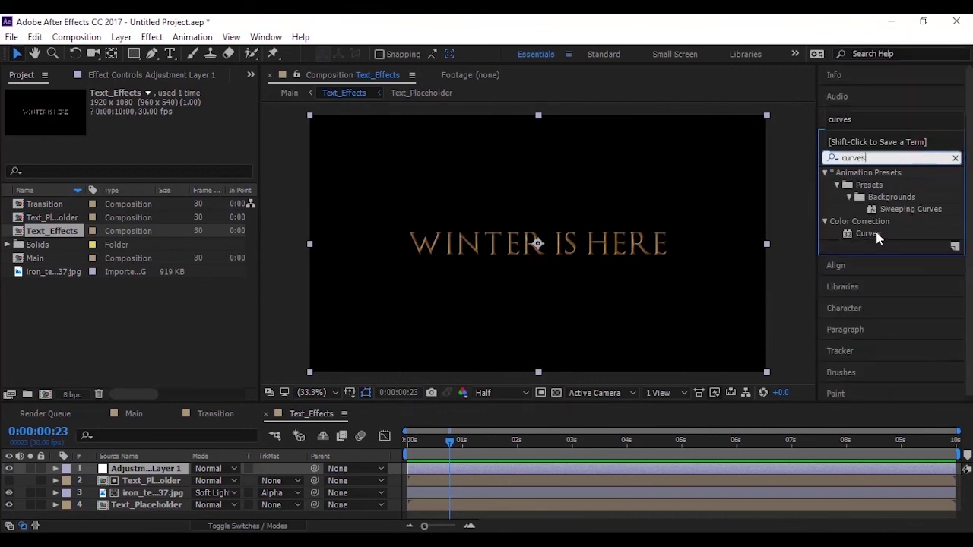
pyautogui.moveTo(875, 234); pyautogui.dragTo(138, 472)
pyautogui.moveTo(75, 296); pyautogui.dragTo(79, 301)
pyautogui.moveTo(158, 215); pyautogui.dragTo(144, 187)
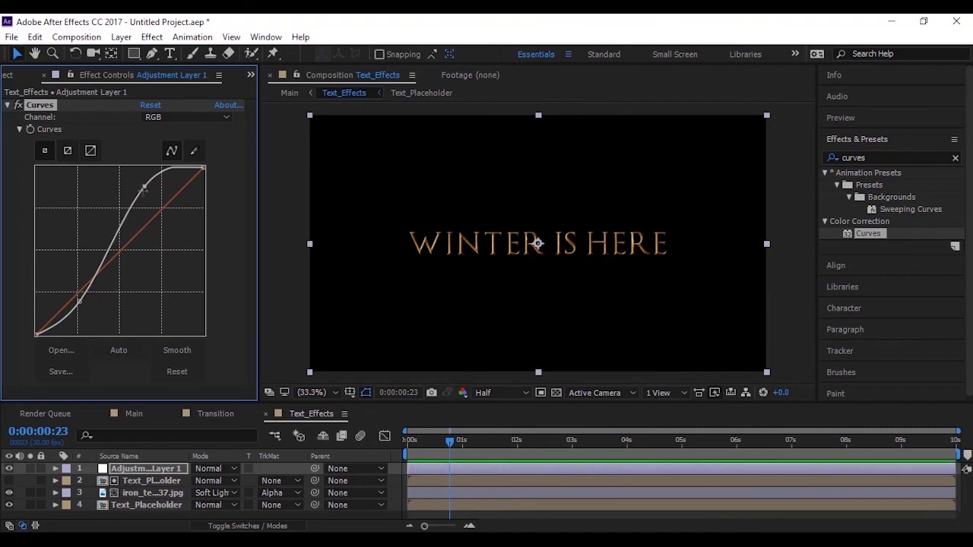
# - Raise the midpoints of the Red, Green and Blue curves slightly
pyautogui.click(169, 117)
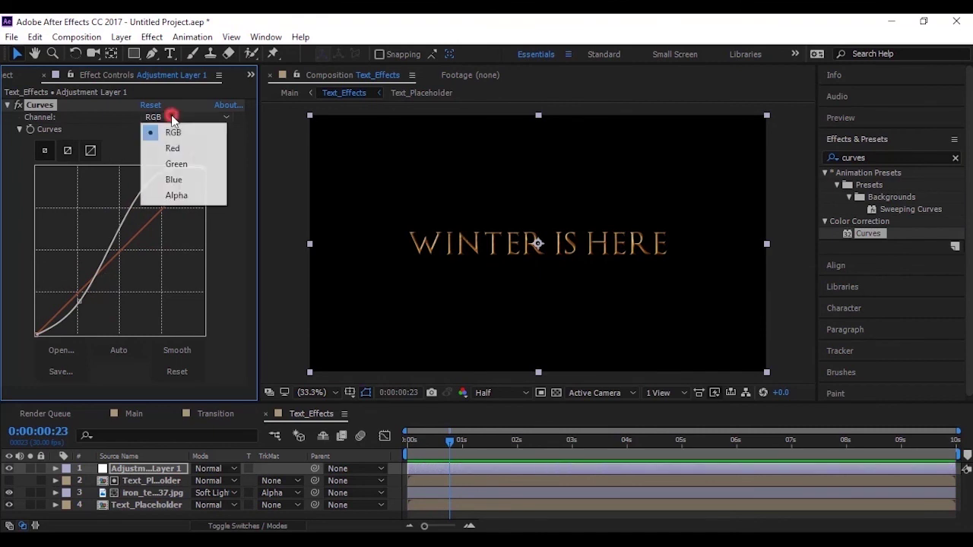
pyautogui.click(168, 148)
pyautogui.click(117, 252)
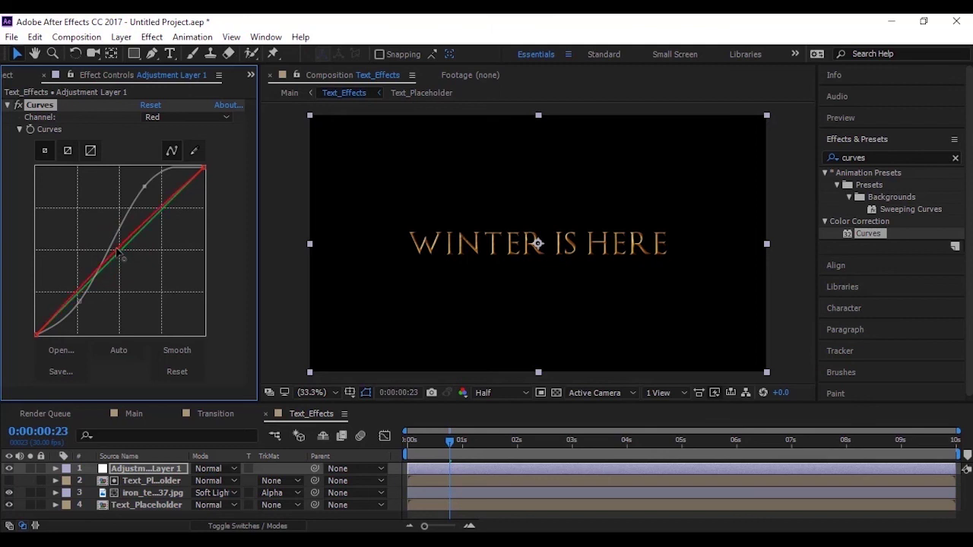
pyautogui.click(182, 117)
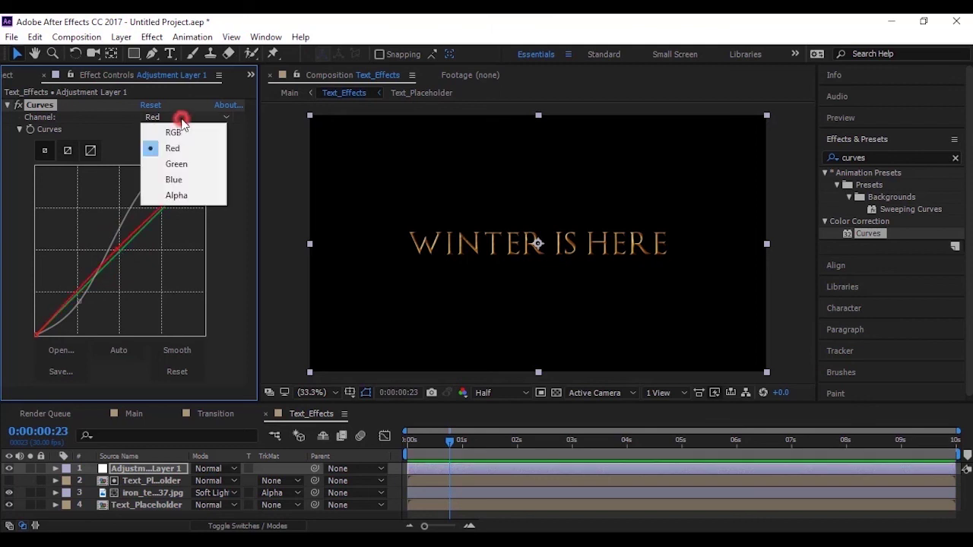
pyautogui.click(168, 166)
pyautogui.moveTo(117, 256)
pyautogui.mouseDown()
pyautogui.moveTo(128, 267)
pyautogui.moveTo(109, 243)
pyautogui.moveTo(119, 251)
pyautogui.mouseUp()
pyautogui.click(182, 117)
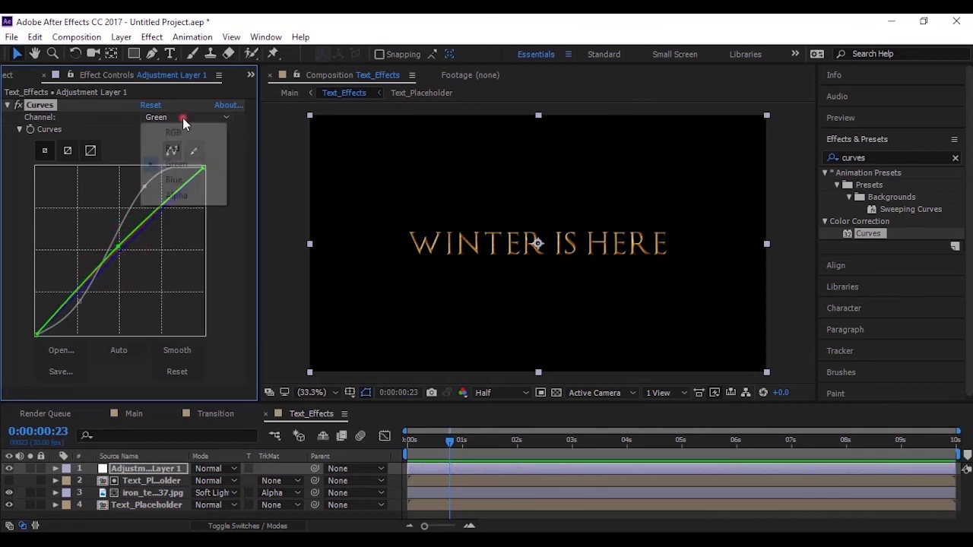
pyautogui.click(172, 179)
pyautogui.moveTo(120, 251); pyautogui.dragTo(122, 245)
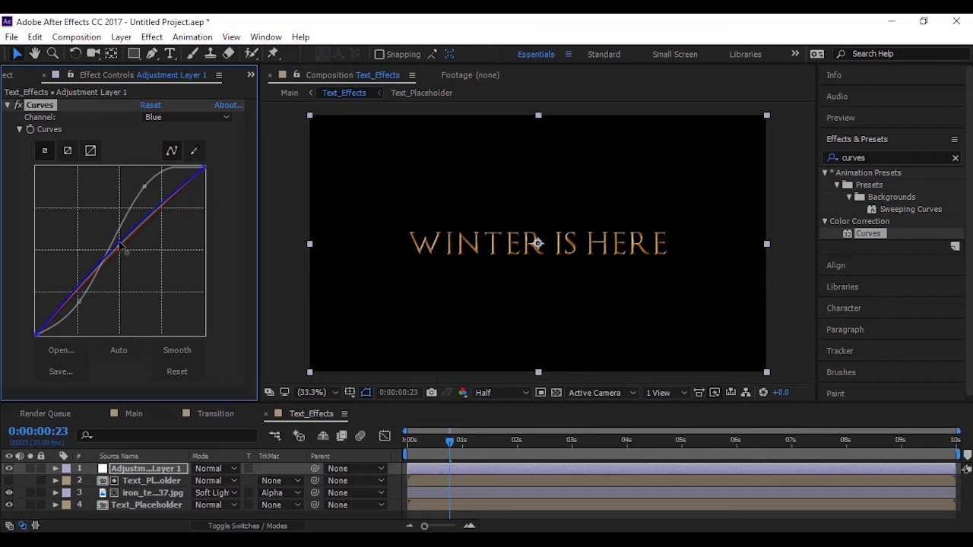
# - Toggle the Curves effect and the adjustment layer off and on to compare the title with and without the correction
pyautogui.click(20, 106)
pyautogui.click(20, 106)
pyautogui.click(20, 105)
pyautogui.click(20, 106)
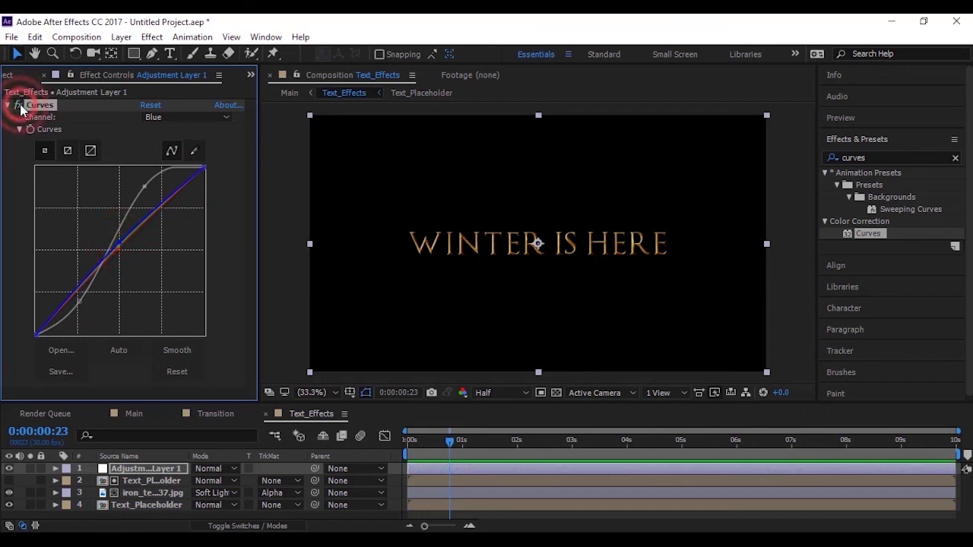
pyautogui.click(776, 283)
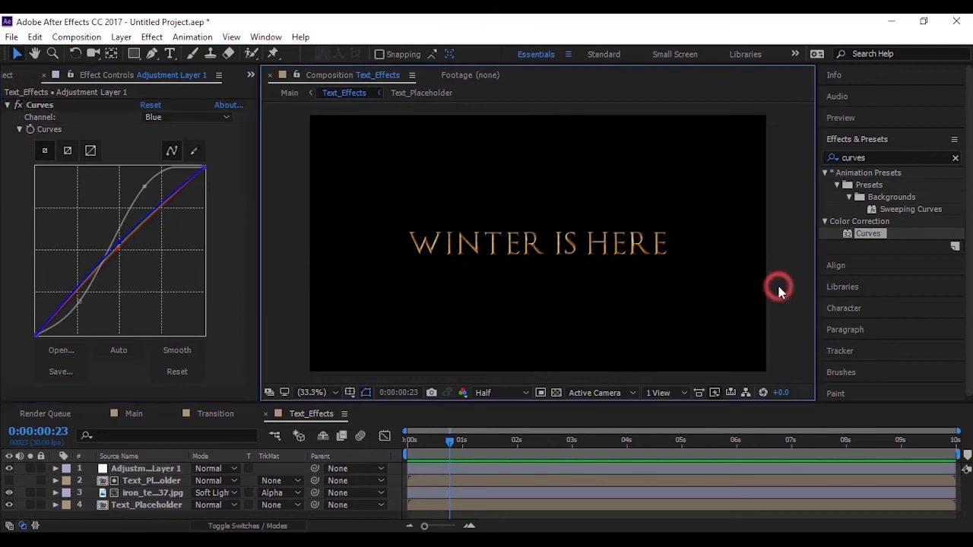
pyautogui.click(8, 469)
pyautogui.click(8, 469)
pyautogui.click(8, 469)
pyautogui.click(8, 468)
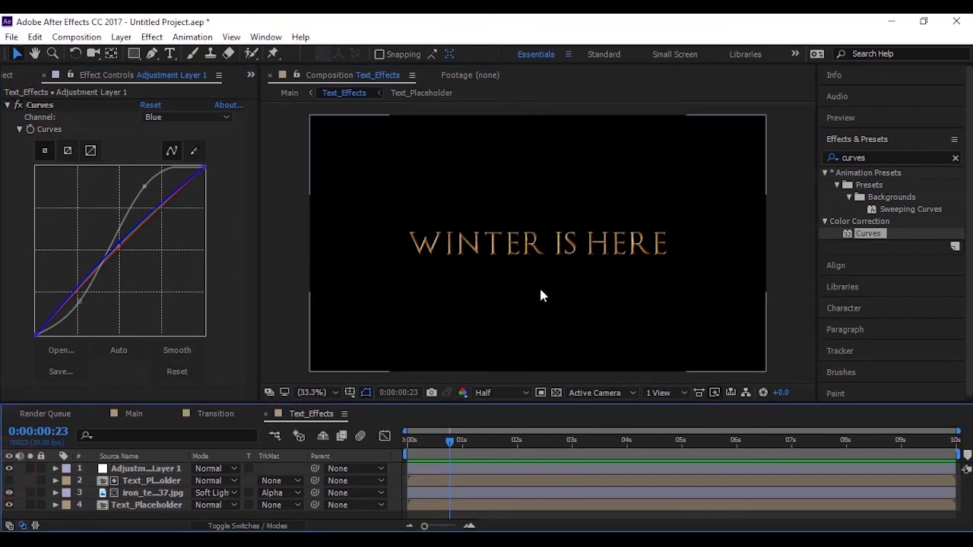
# - Examine the color-corrected letters up close, and restore the composition view to Fit
pyautogui.scroll(3, 613, 242)
pyautogui.scroll(1, 611, 239)
pyautogui.scroll(-2, 611, 239)
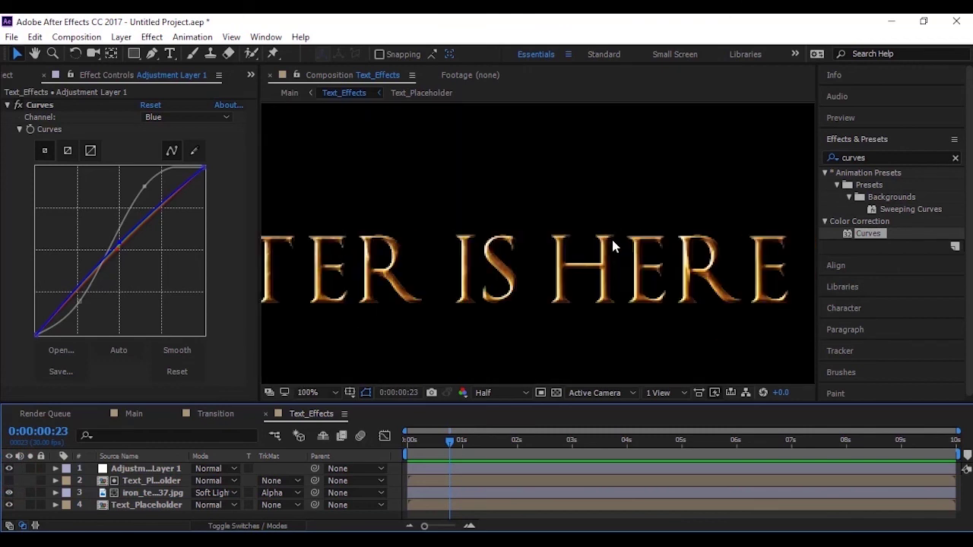
pyautogui.click(308, 393)
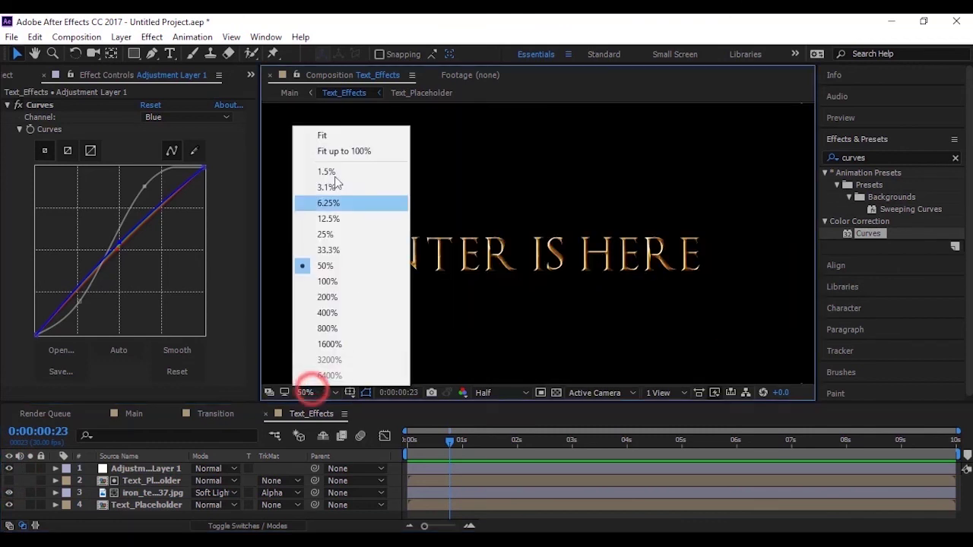
pyautogui.click(334, 137)
# - Return to the Main composition and play the color-corrected title animation from 0:00:00:00
pyautogui.click(445, 440)
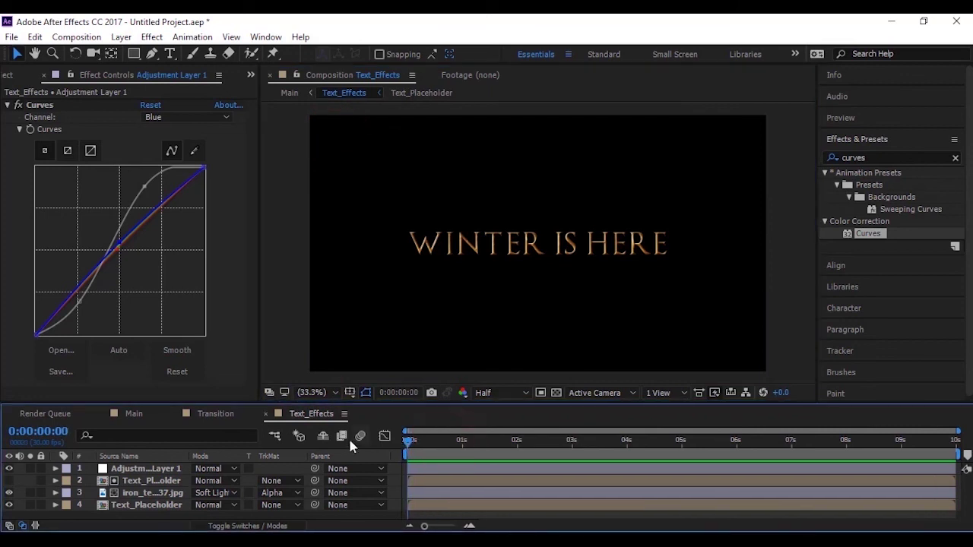
pyautogui.click(136, 415)
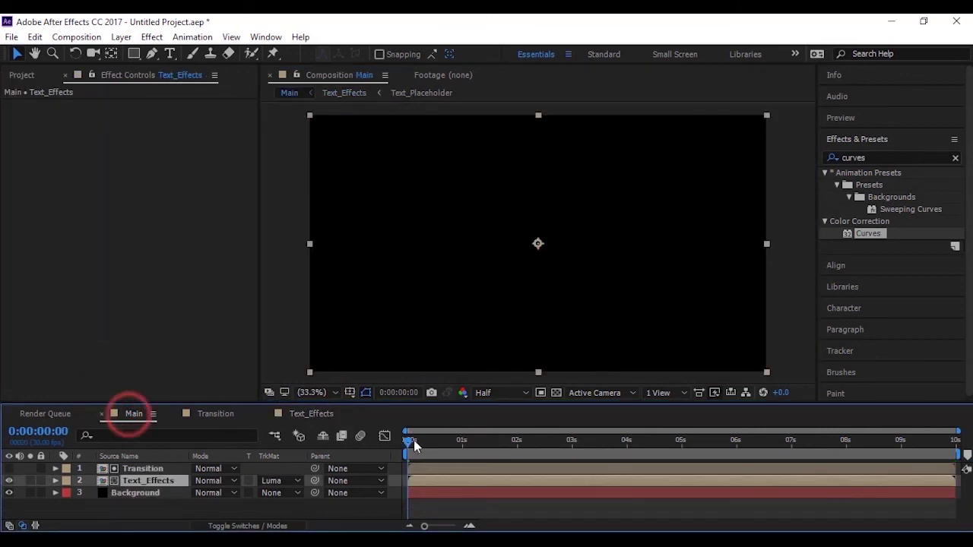
pyautogui.moveTo(411, 445)
pyautogui.mouseDown()
pyautogui.moveTo(462, 444)
pyautogui.moveTo(408, 443)
pyautogui.mouseUp()
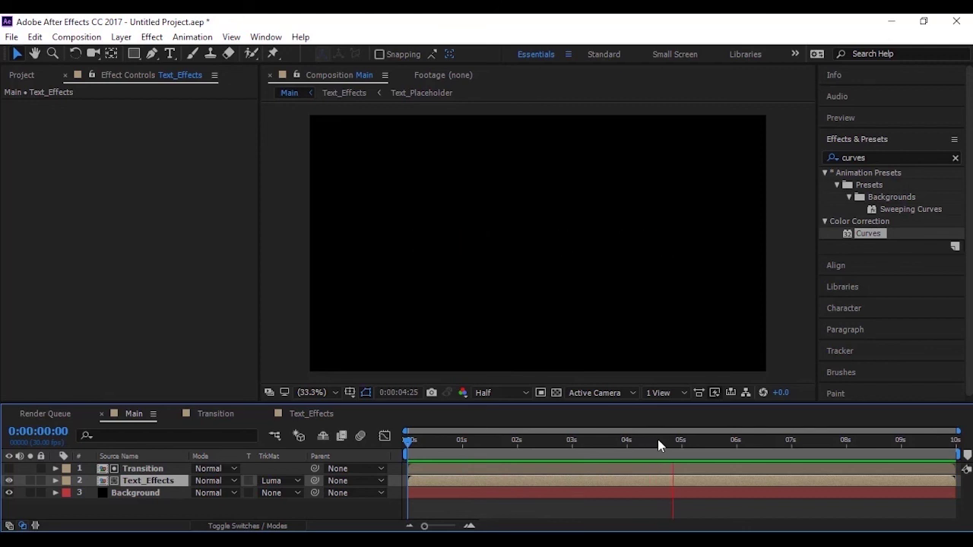
# - End the work area at 0:00:05:00 and trim the Main composition to the work area
pyautogui.moveTo(662, 438); pyautogui.dragTo(680, 492)
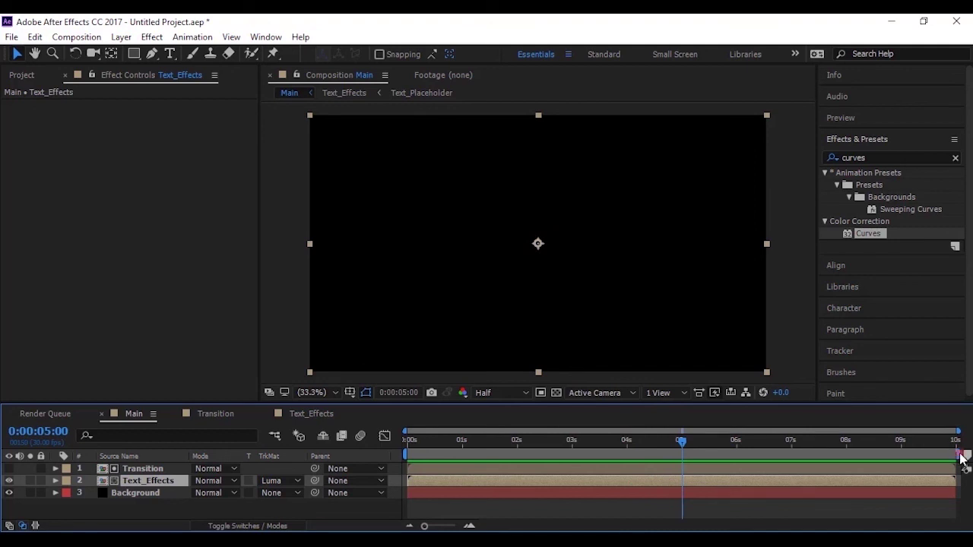
pyautogui.moveTo(959, 453); pyautogui.dragTo(684, 454)
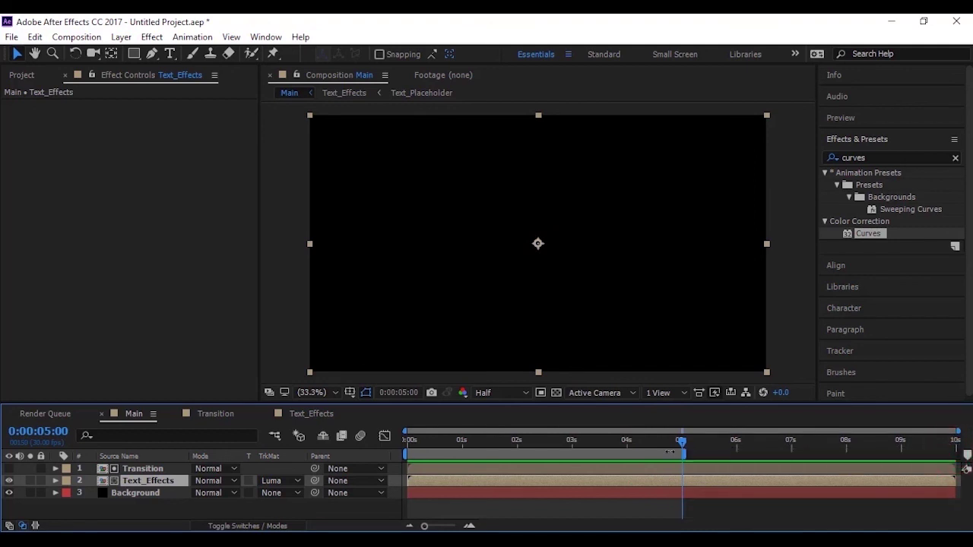
pyautogui.rightClick(684, 453)
pyautogui.click(695, 492)
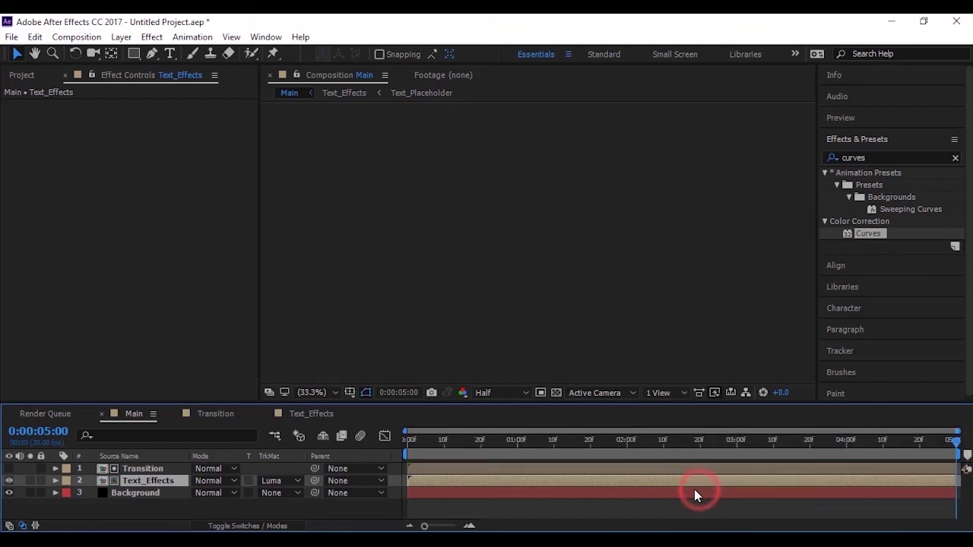
# - Preview the trimmed title animation from 0:00:00:00, park the playhead at 0:00:01:10 and deselect the layer
pyautogui.moveTo(629, 441); pyautogui.dragTo(423, 443)
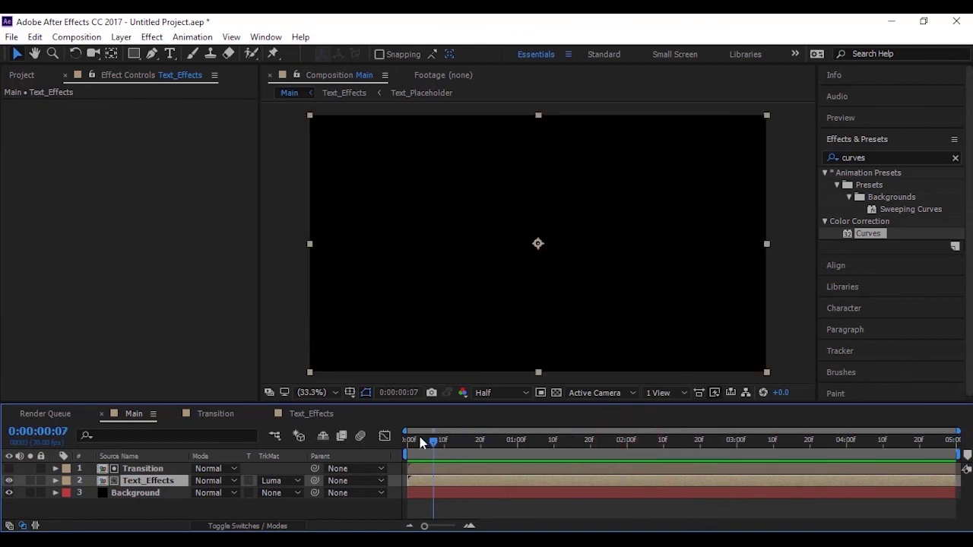
pyautogui.press('space')
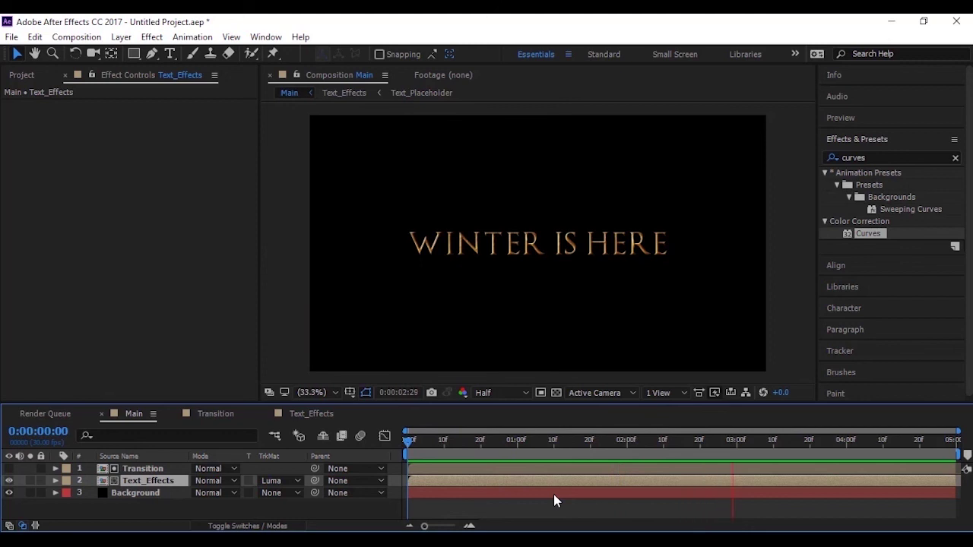
pyautogui.press('space')
pyautogui.moveTo(556, 442); pyautogui.dragTo(526, 441)
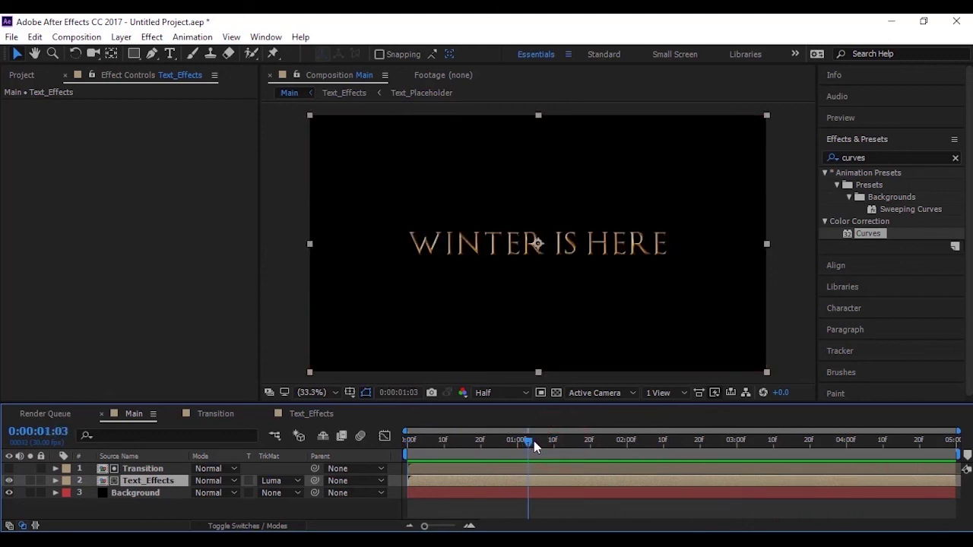
pyautogui.click(787, 307)
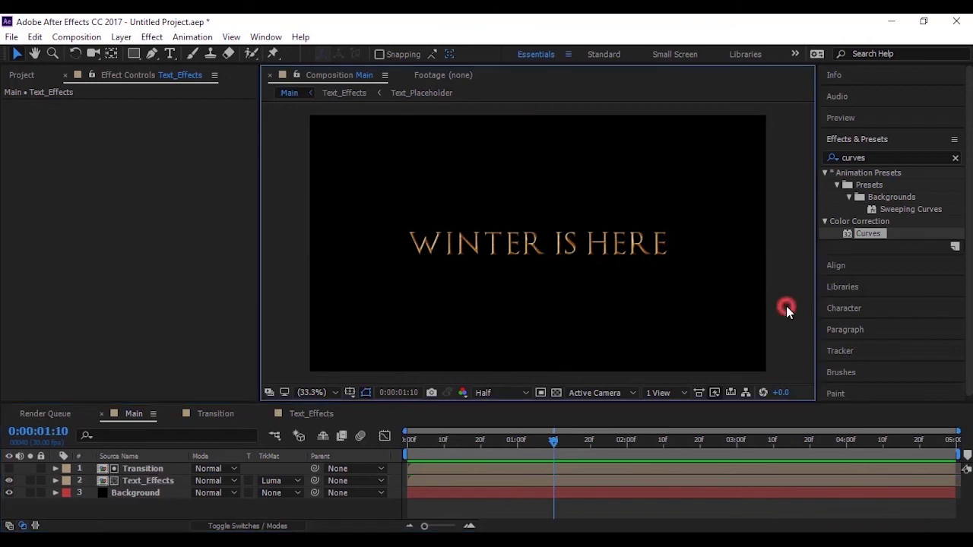